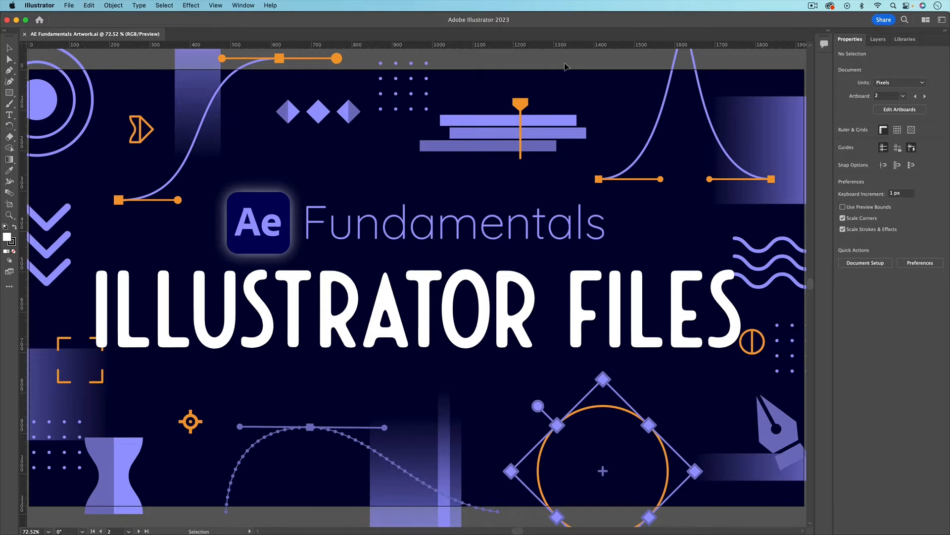
# Step: Try moving the Parenting design's dark background rectangle diagonally downward, and undo the move
pyautogui.press('super+minus')
pyautogui.press('super+minus')
pyautogui.press('super+minus')
pyautogui.press('super+minus')
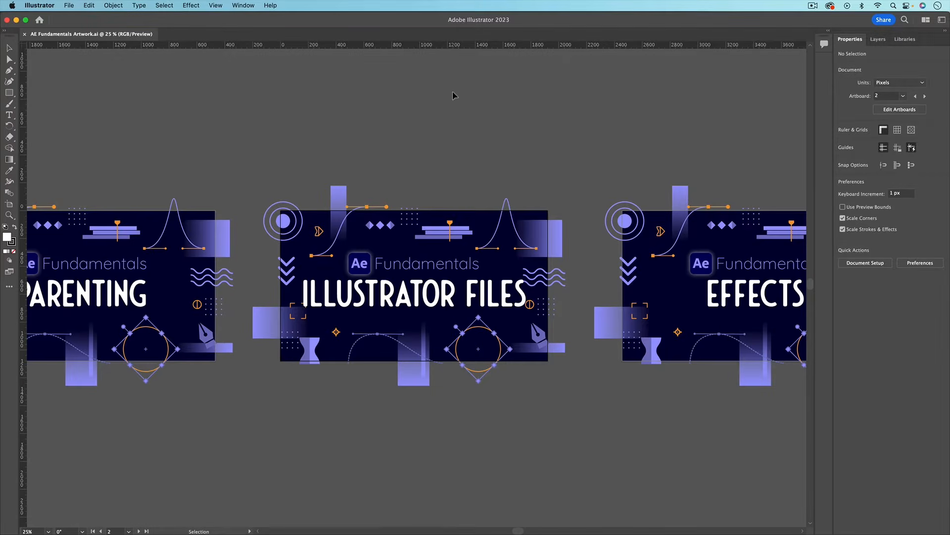
pyautogui.hscroll(-3, 452, 94)
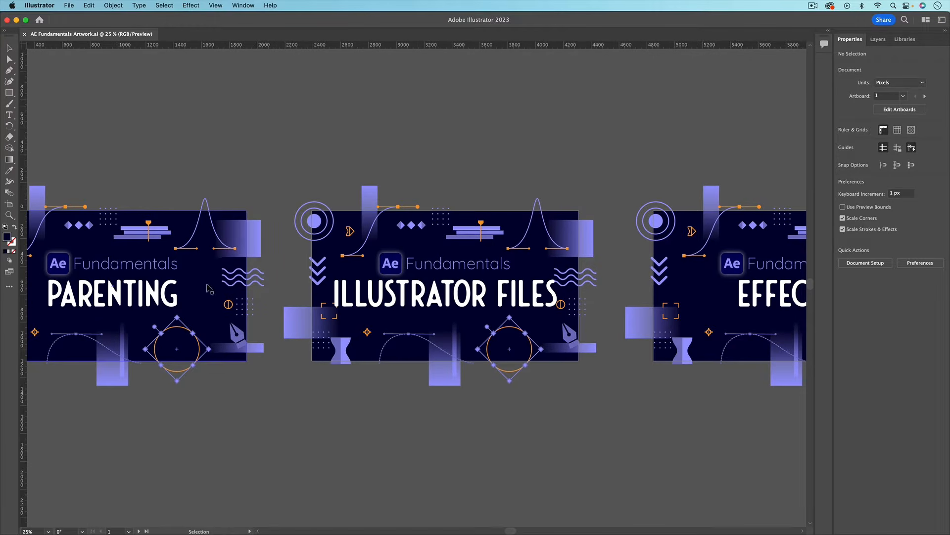
pyautogui.moveTo(200, 274); pyautogui.dragTo(224, 343)
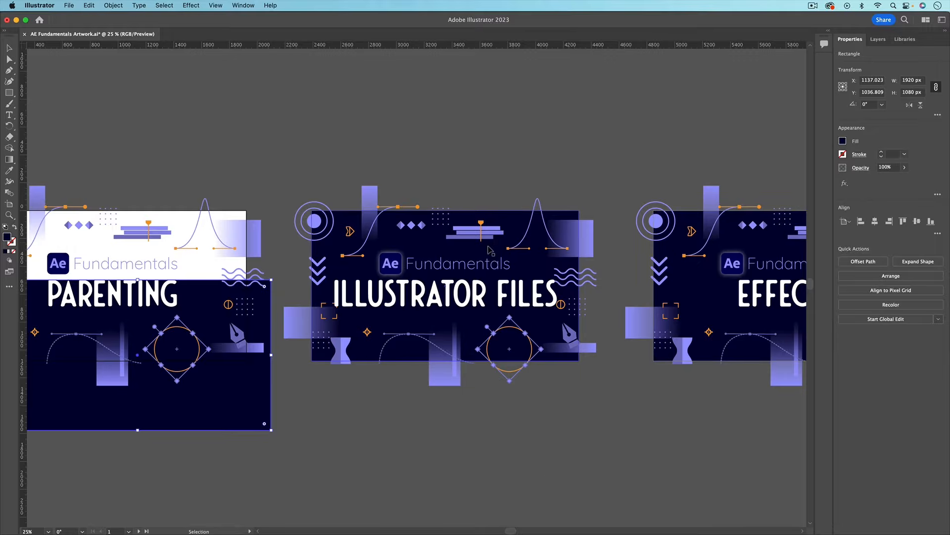
pyautogui.press('super+z')
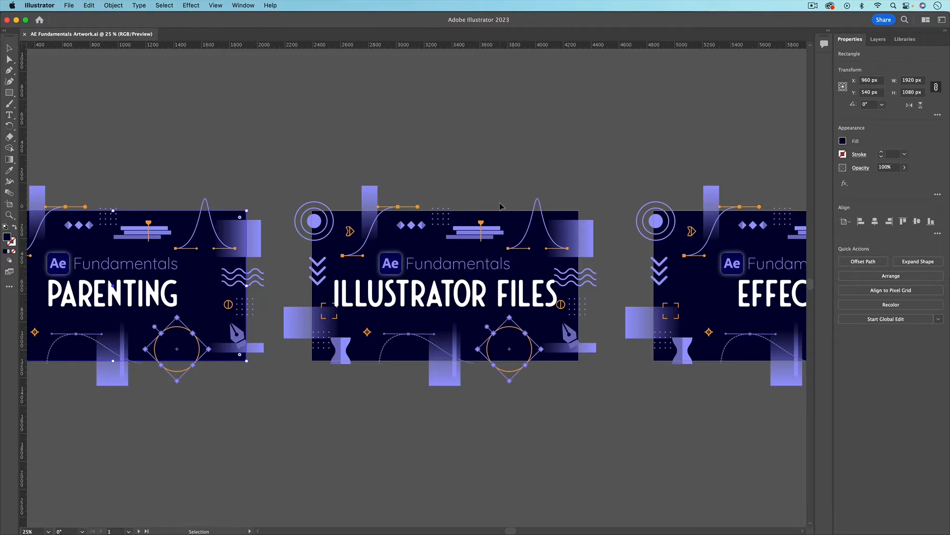
pyautogui.hscroll(2, 500, 206)
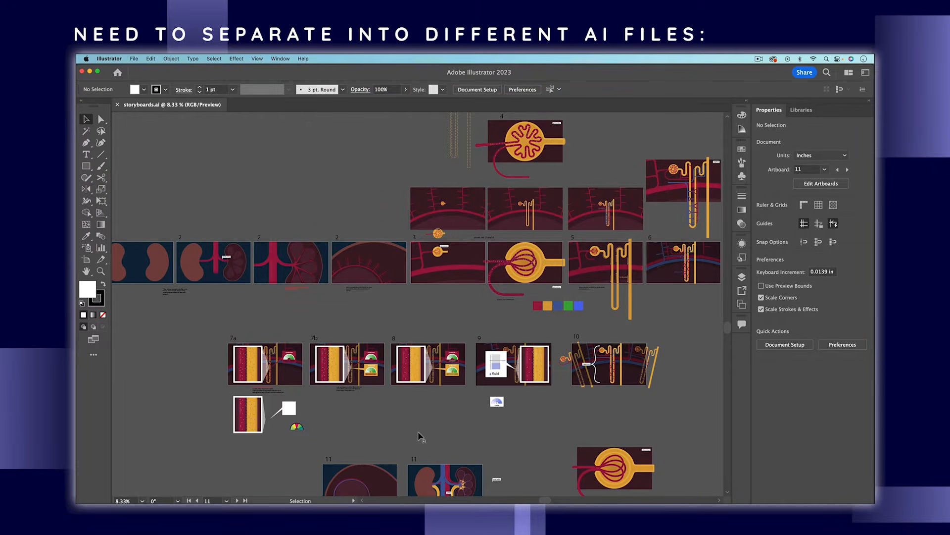
# Step: Look over the storyboards.ai artboards, switch to Finder, and preview HBP nephron.ai, kidney cross section.ai and kidney Xray.ai
pyautogui.scroll(-2, 418, 436)
pyautogui.scroll(2, 418, 436)
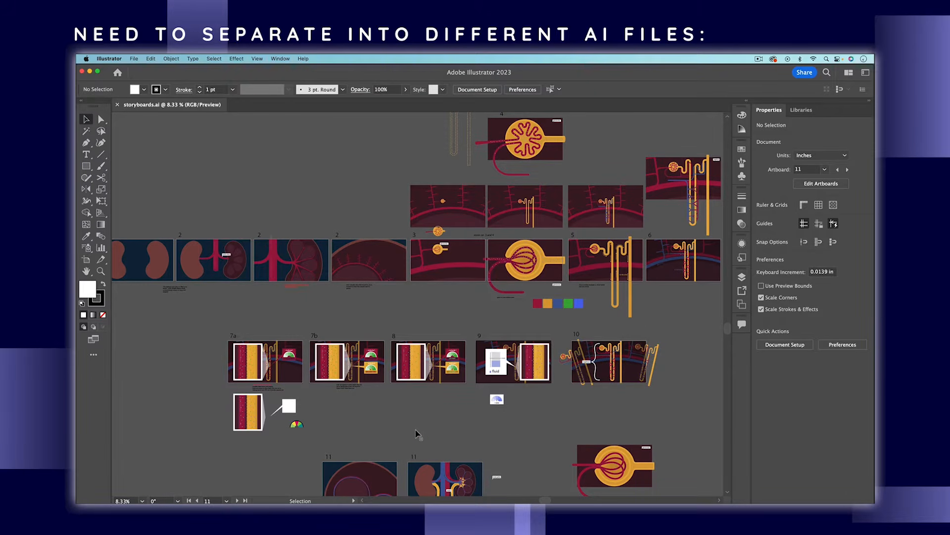
pyautogui.press('super+Tab')
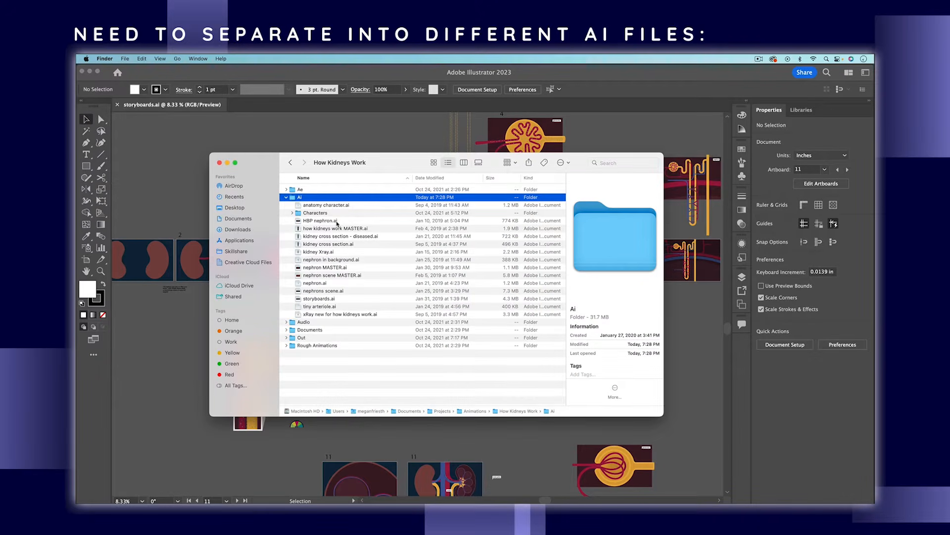
pyautogui.click(336, 221)
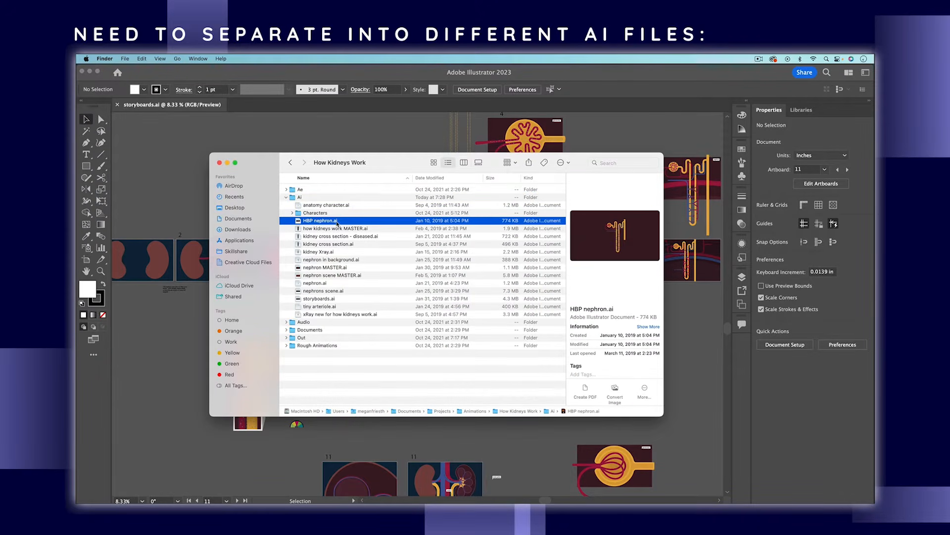
pyautogui.click(353, 244)
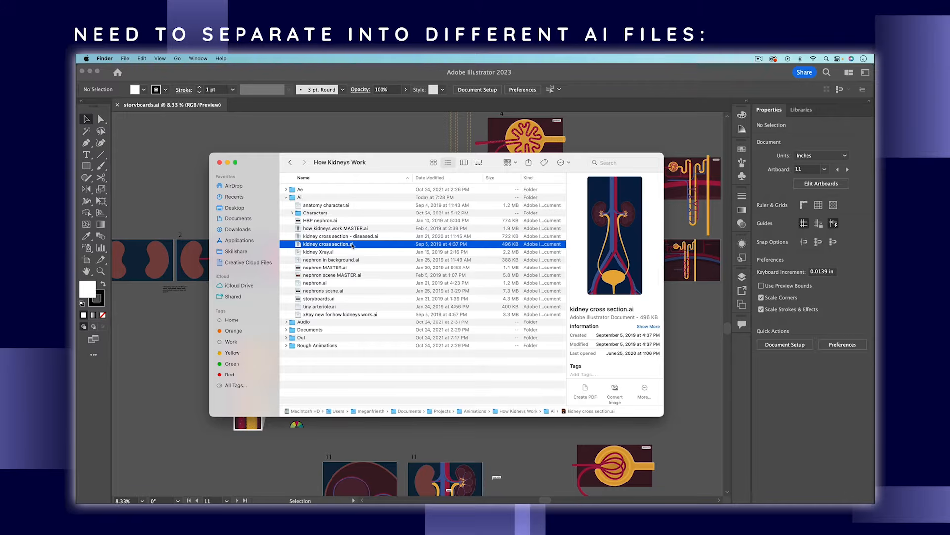
pyautogui.click(349, 252)
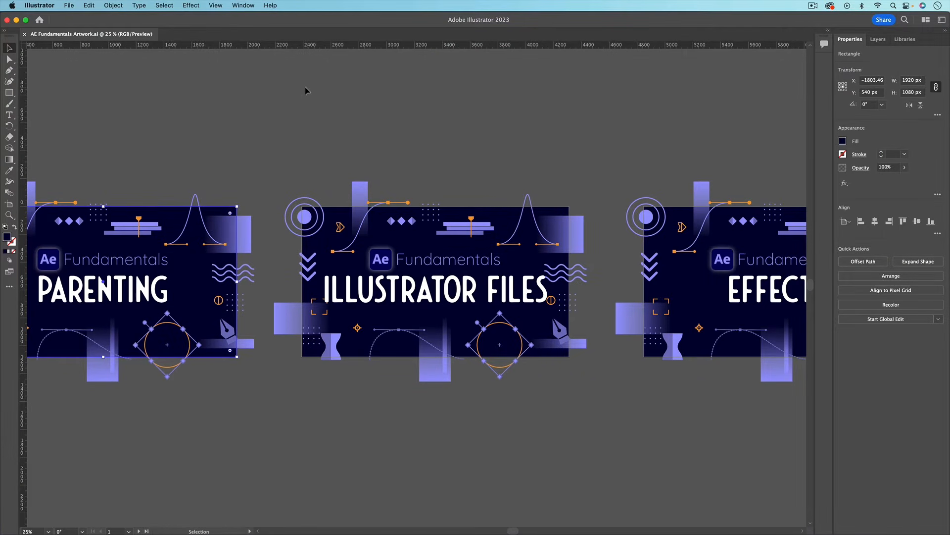
# Step: Show the list of artboards and delete Artboard 1 and Artboard 3, keeping only Artboard 2
pyautogui.click(250, 6)
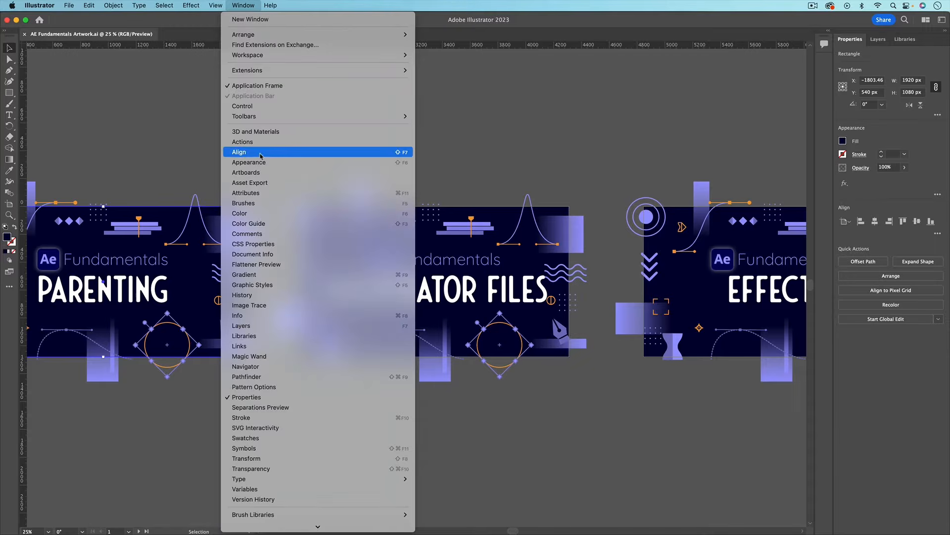
pyautogui.click(258, 173)
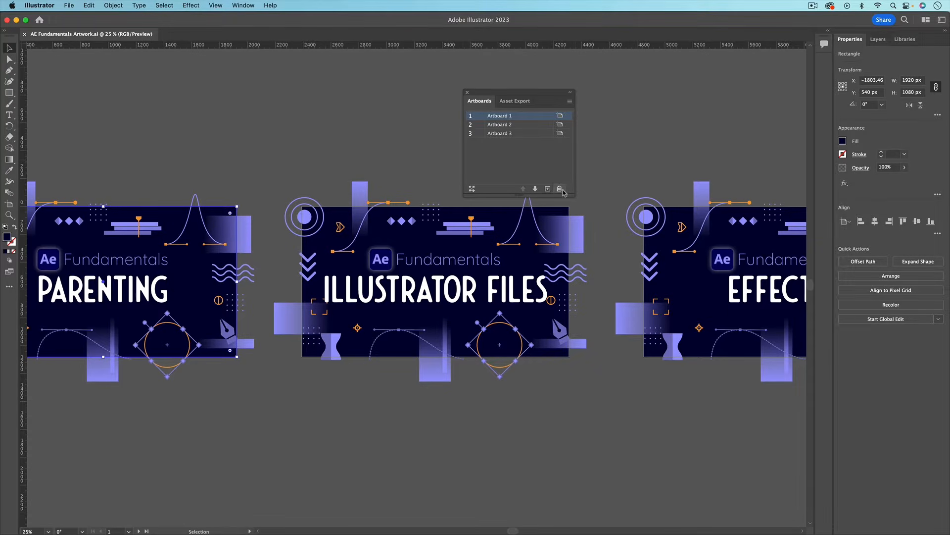
pyautogui.click(9, 205)
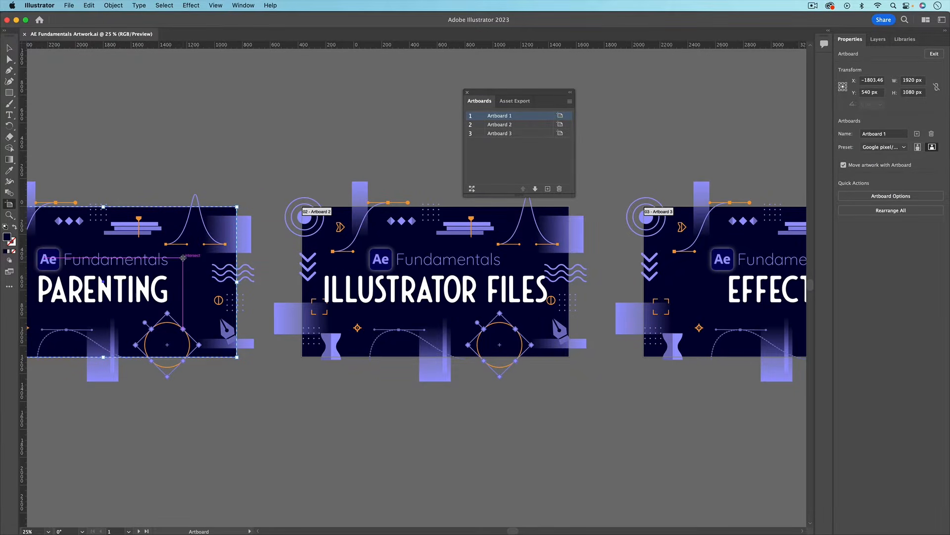
pyautogui.press('BackSpace')
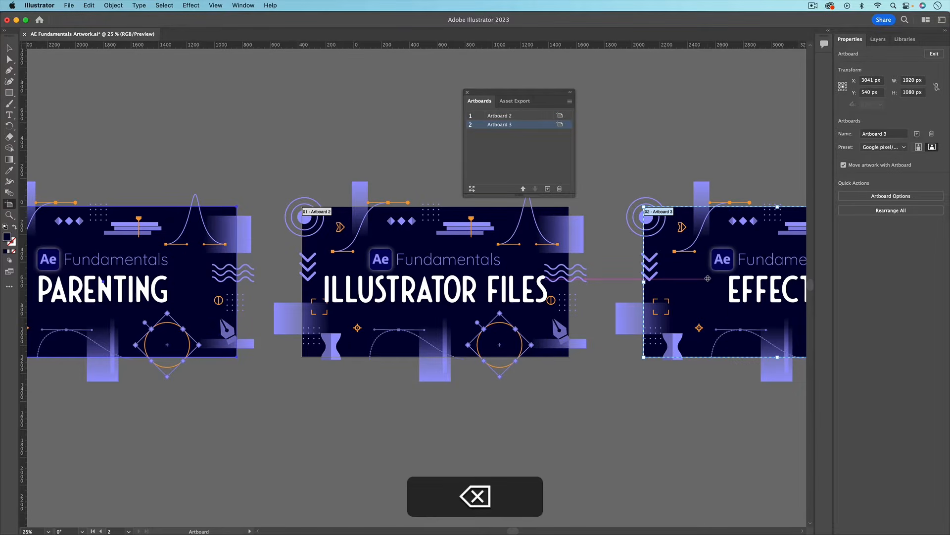
pyautogui.press('BackSpace')
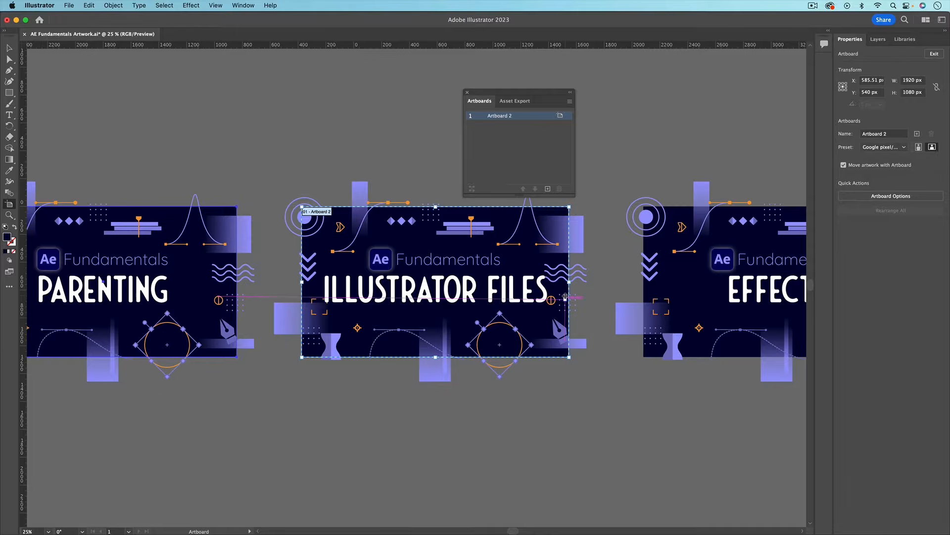
pyautogui.press('v')
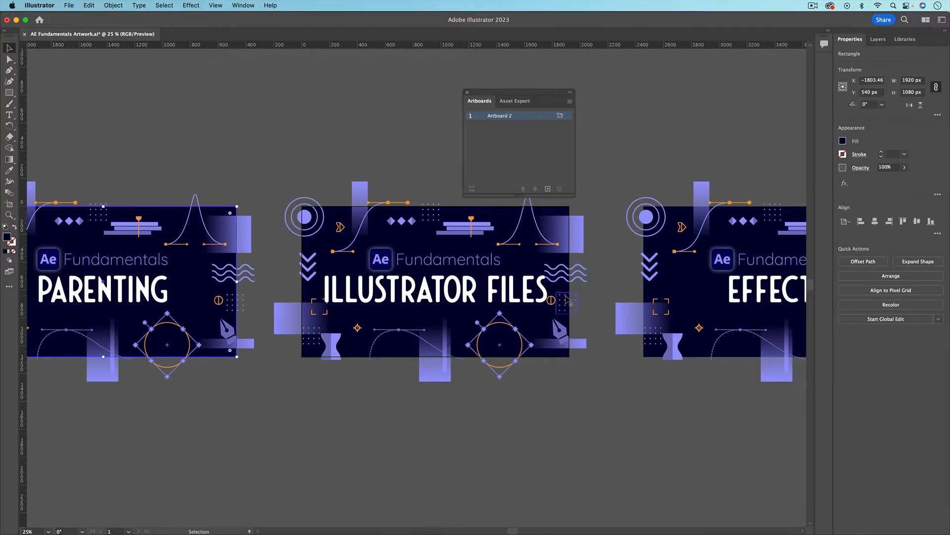
# Step: Delete all of the Effects design's artwork, which lies outside the remaining artboard
pyautogui.hscroll(5, 610, 192)
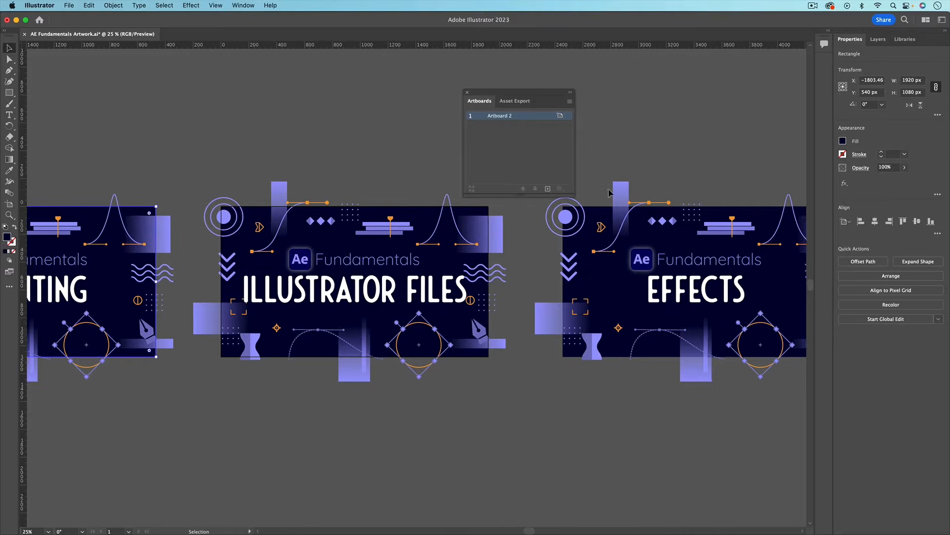
pyautogui.hscroll(3, 617, 269)
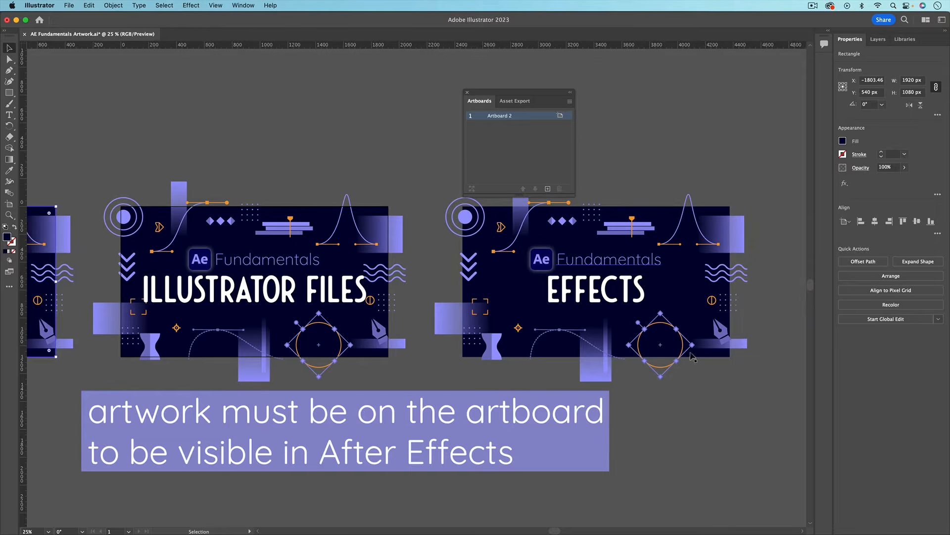
pyautogui.click(454, 203)
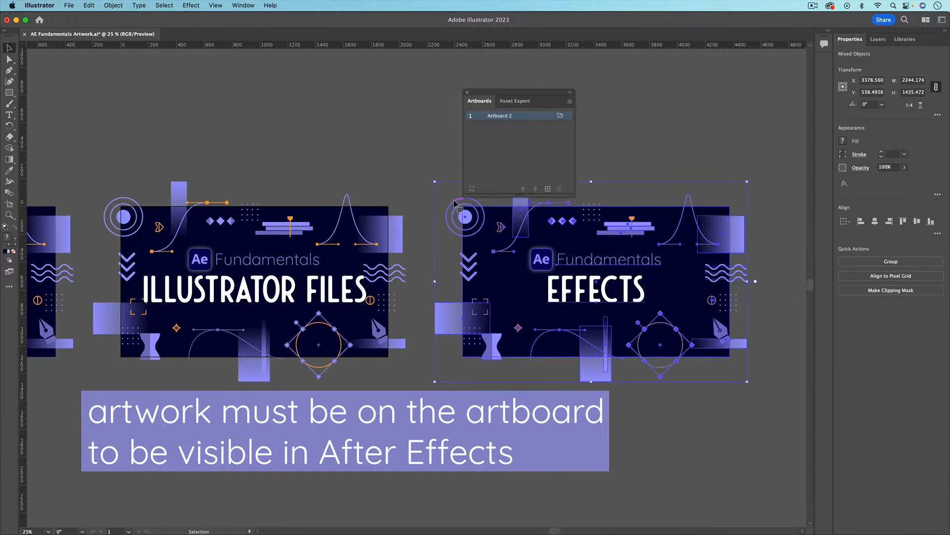
pyautogui.press('BackSpace')
# Step: Delete all of the Parenting design's artwork beside the remaining artboard and dismiss the list of artboards
pyautogui.hscroll(-5, 463, 207)
pyautogui.scroll(2, 463, 207)
pyautogui.hscroll(-8, 464, 206)
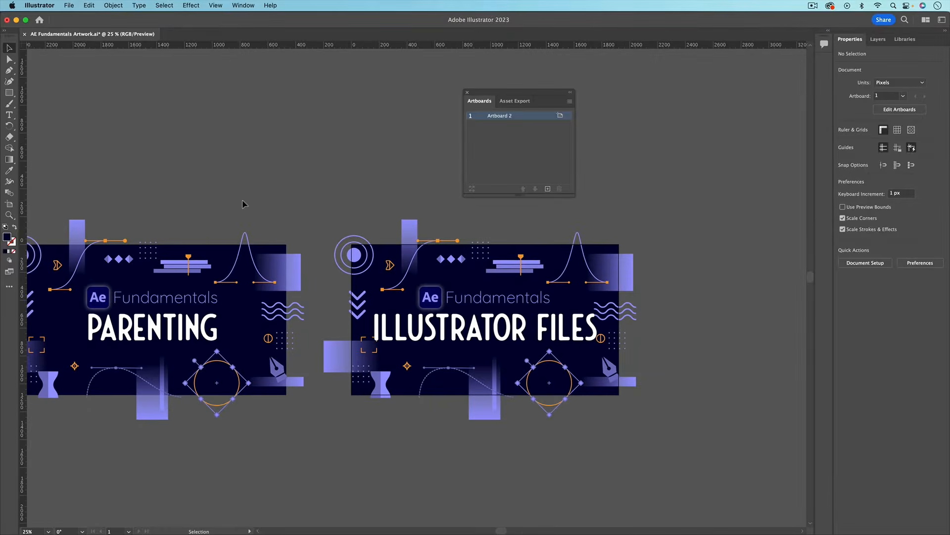
pyautogui.click(393, 450)
pyautogui.press('BackSpace')
pyautogui.hscroll(5, 393, 452)
pyautogui.scroll(-1, 392, 453)
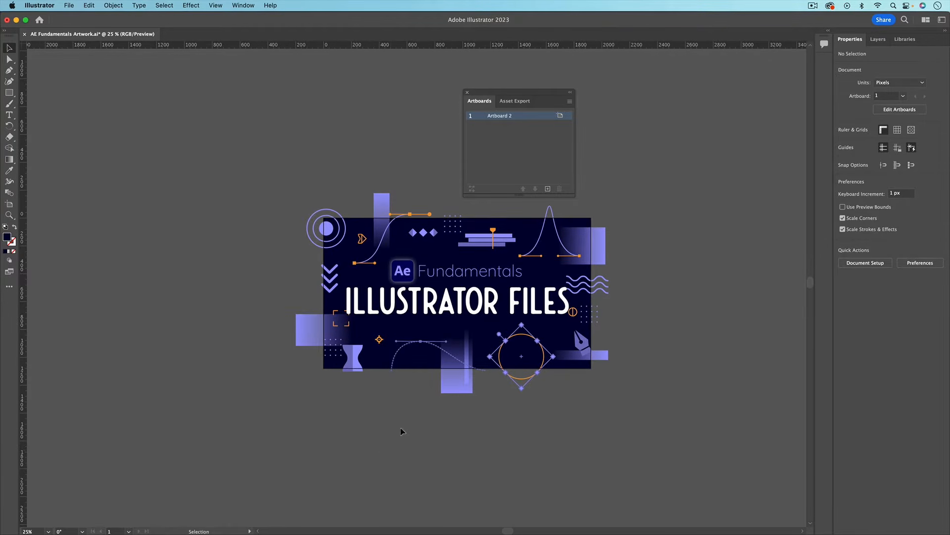
pyautogui.hscroll(2, 489, 262)
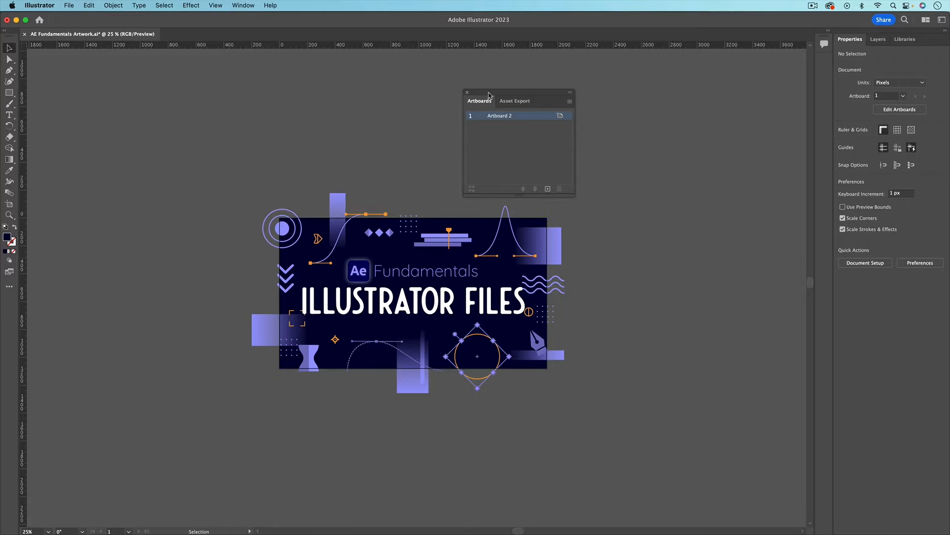
pyautogui.click(467, 93)
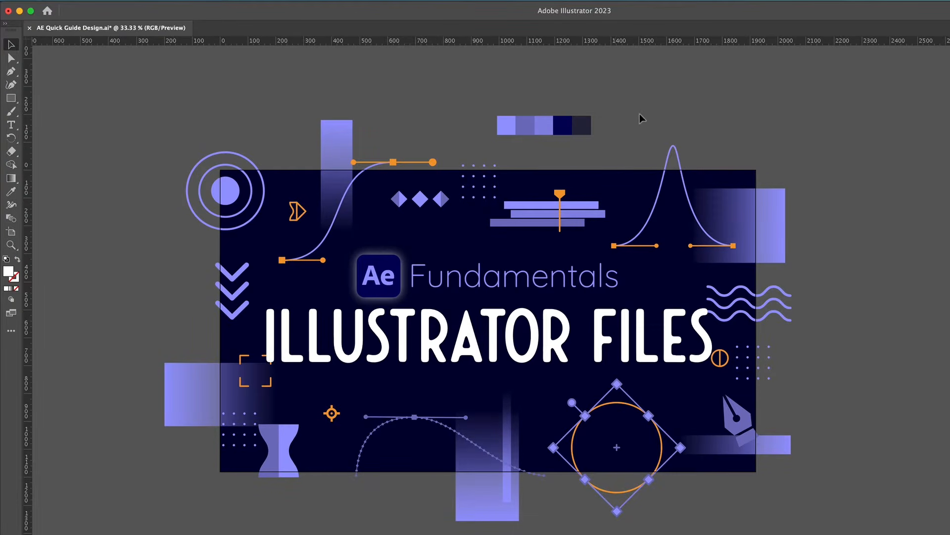
# Step: Select and deselect the color swatches above the artboard; shift the upper gradient rectangle beside the bell curve fully onto the artboard and back
pyautogui.moveTo(596, 118); pyautogui.dragTo(430, 147)
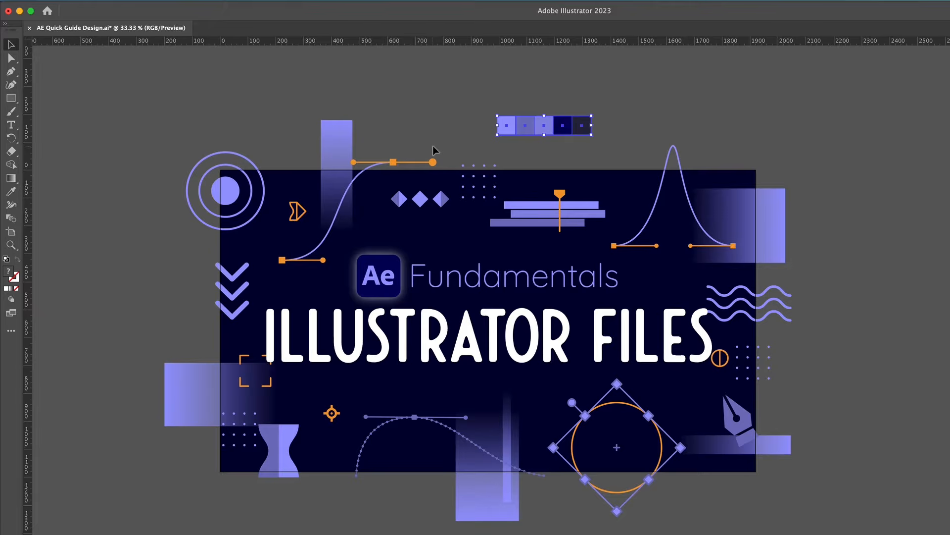
pyautogui.click(588, 165)
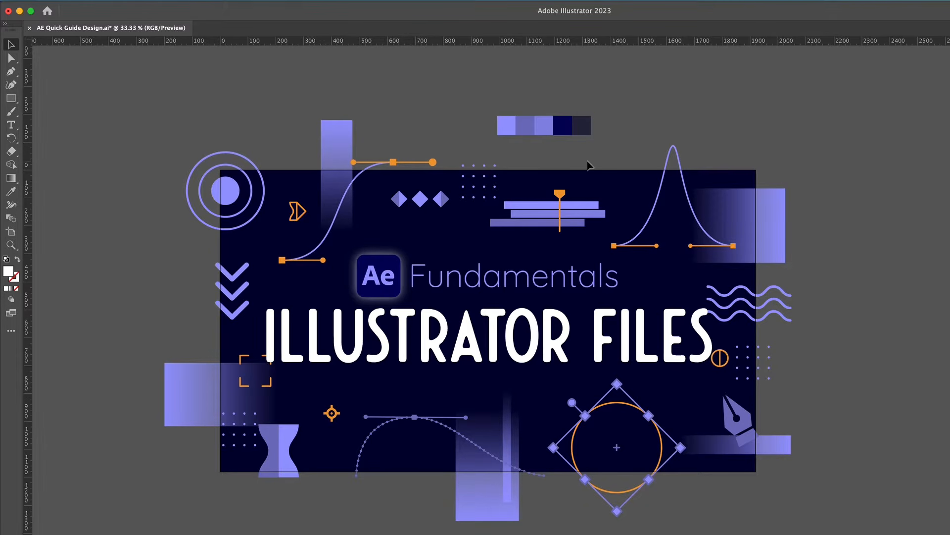
pyautogui.click(765, 222)
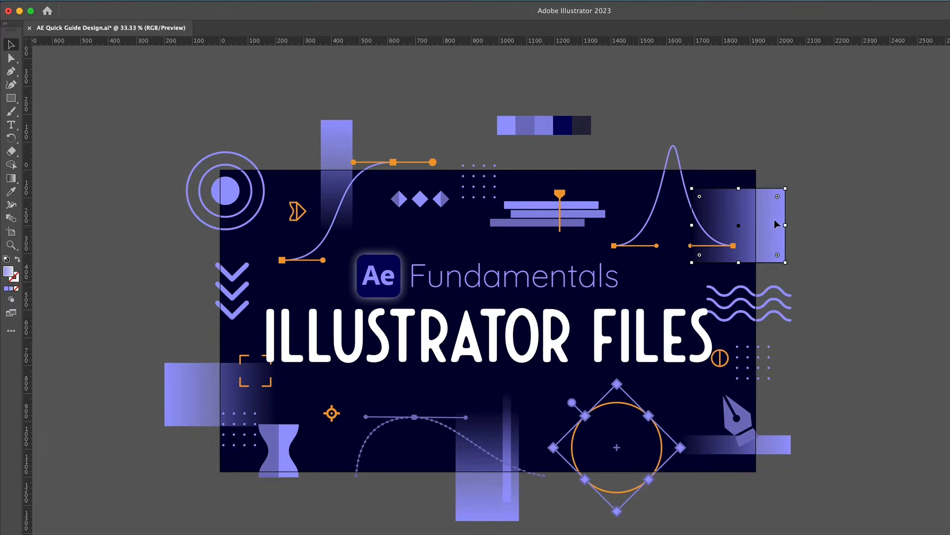
pyautogui.moveTo(776, 224); pyautogui.dragTo(743, 219)
pyautogui.click(795, 216)
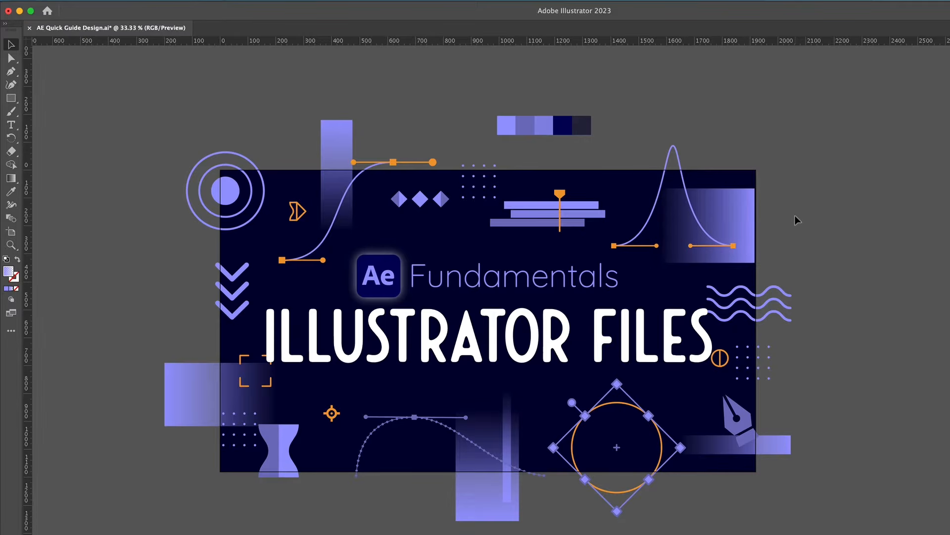
pyautogui.moveTo(740, 219); pyautogui.dragTo(770, 219)
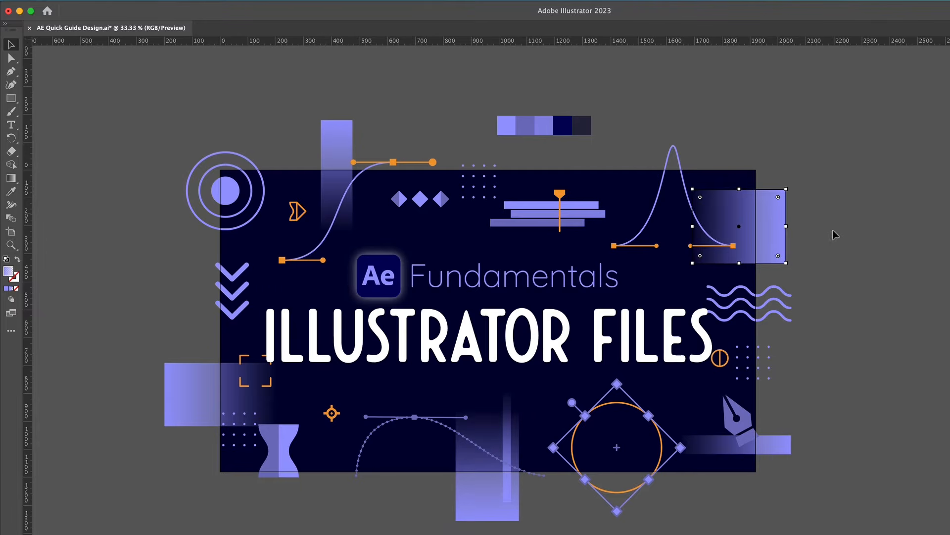
pyautogui.click(833, 229)
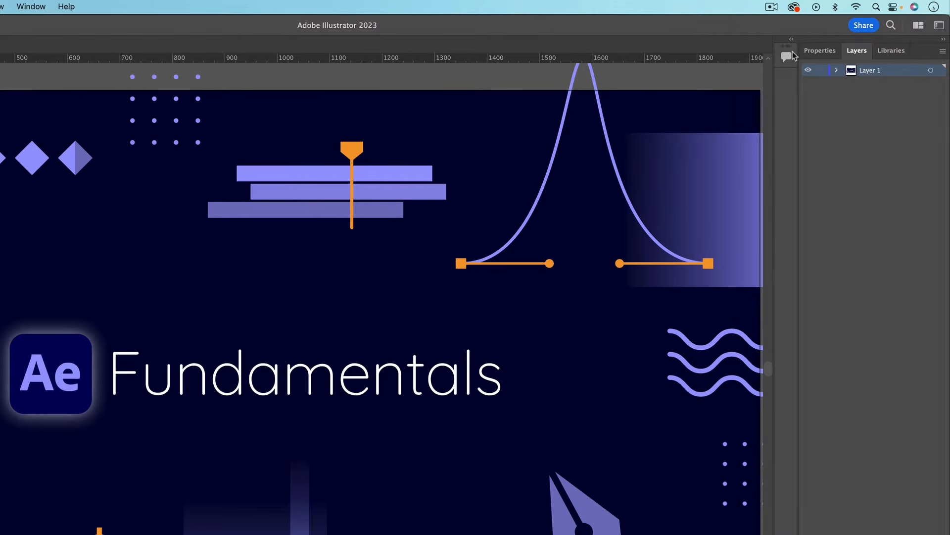
pyautogui.click(28, 6)
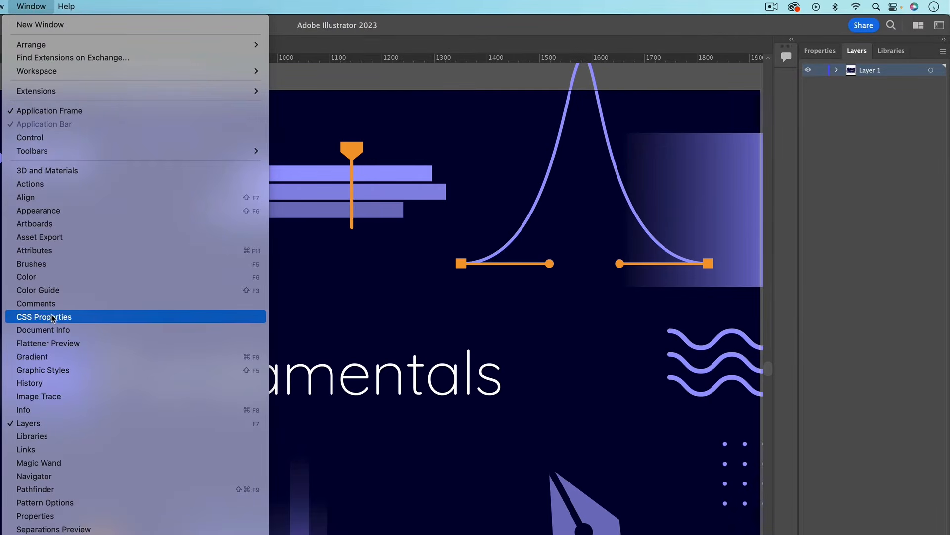
pyautogui.click(839, 240)
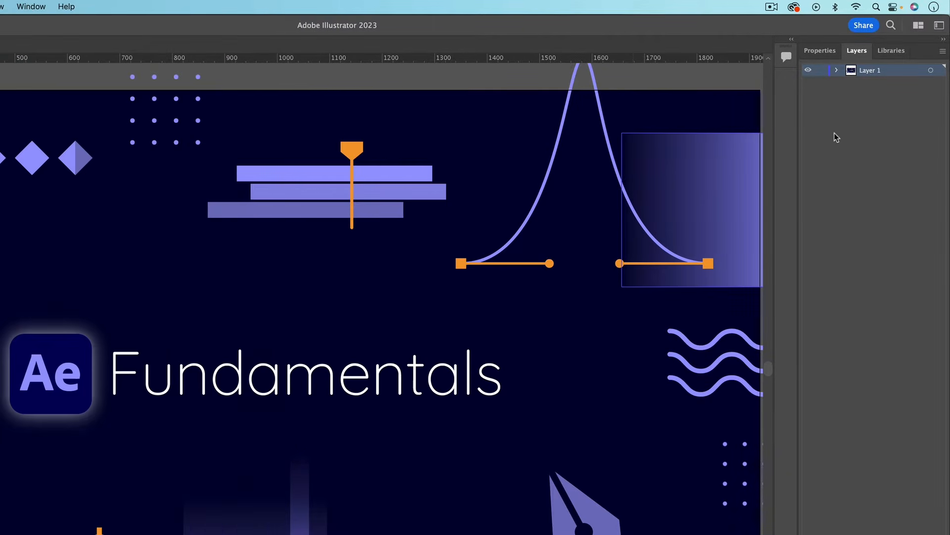
pyautogui.click(357, 139)
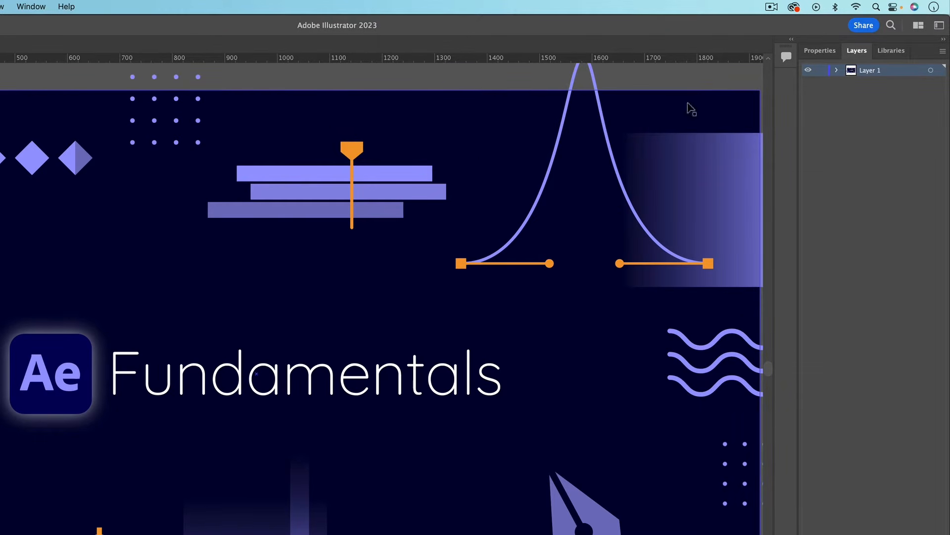
# Step: Expand Layer 1 and release its contents to separate layers with Release to Layers (Sequence)
pyautogui.click(836, 71)
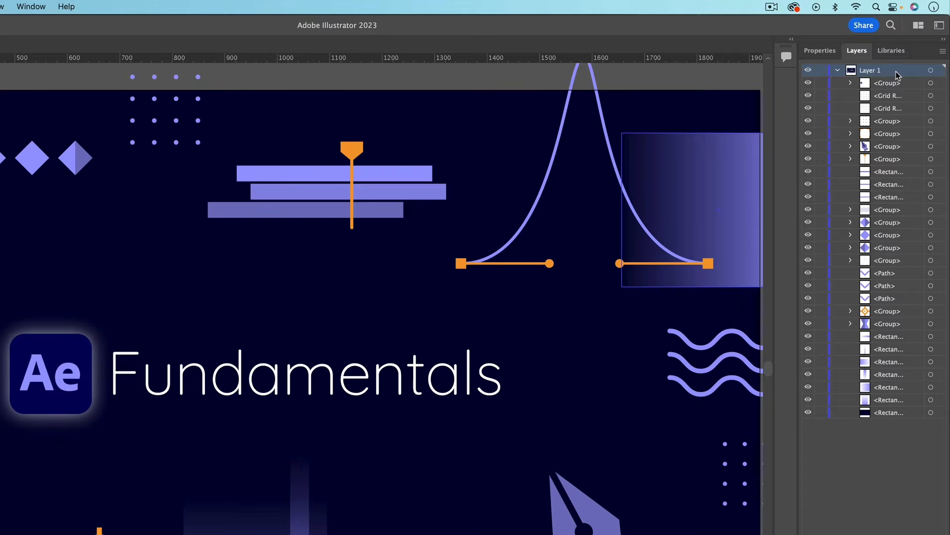
pyautogui.click(943, 53)
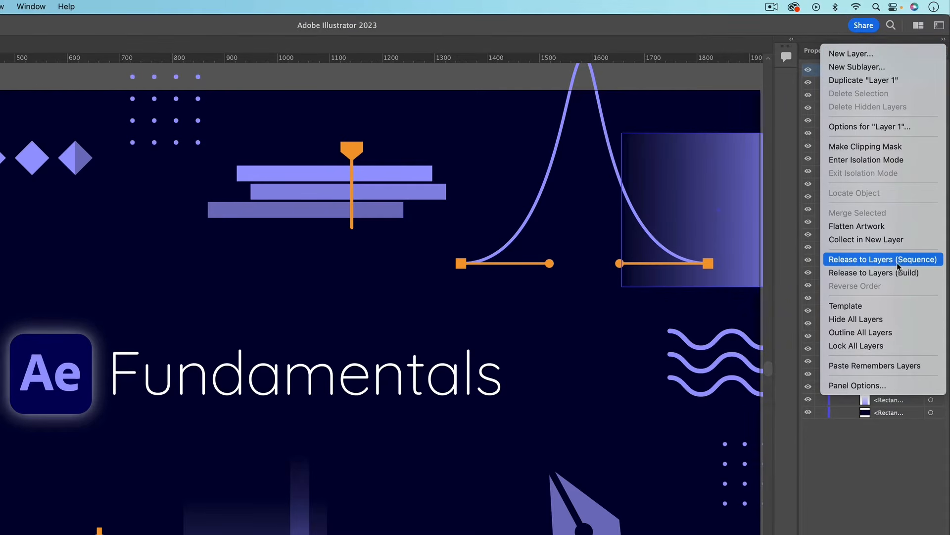
pyautogui.click(910, 260)
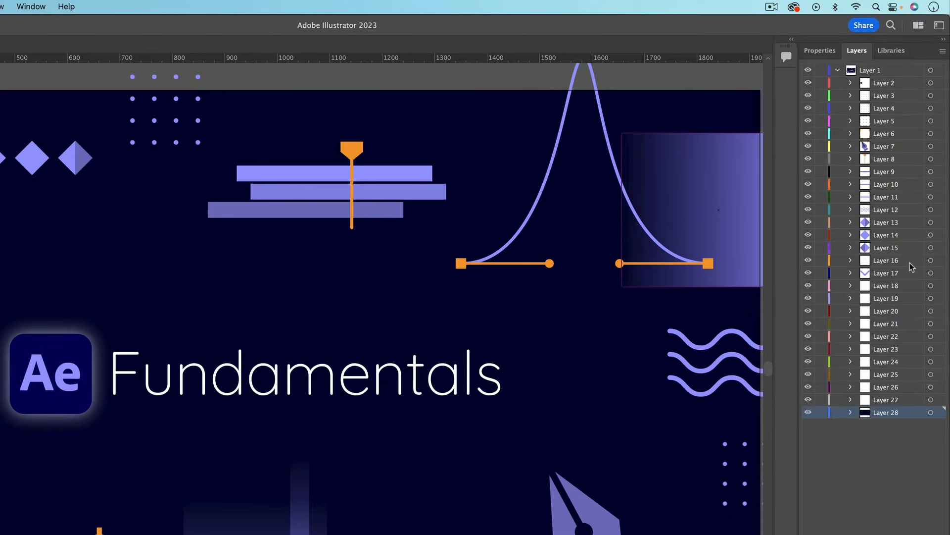
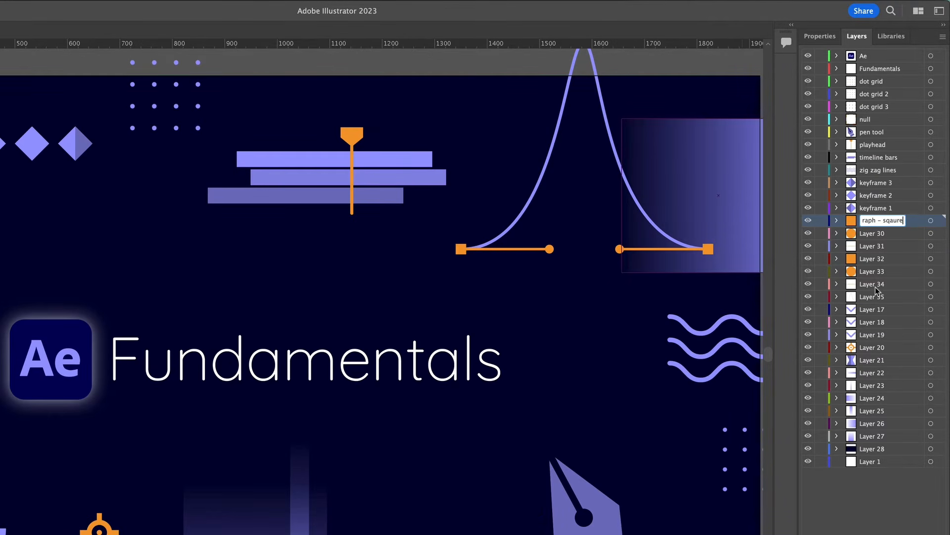
# Step: Name the layers of the graph's left handle "graph – sqaure L", "graph – circle L" and "graph – line L"
pyautogui.write('L')
pyautogui.hotkey('shift', 'Return')
pyautogui.moveTo(798, 241); pyautogui.dragTo(744, 240)
pyautogui.doubleClick(816, 233)
pyautogui.write('g')
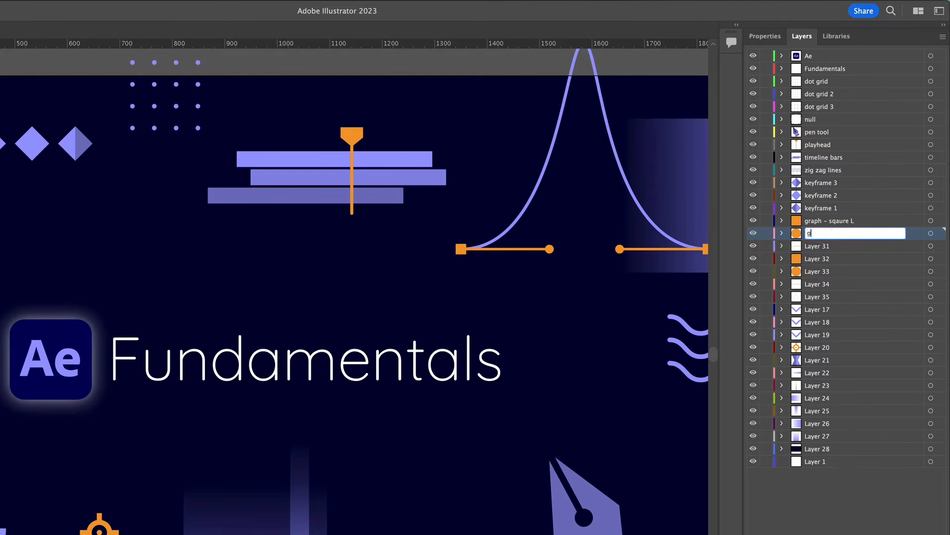
pyautogui.write('raph – circle L')
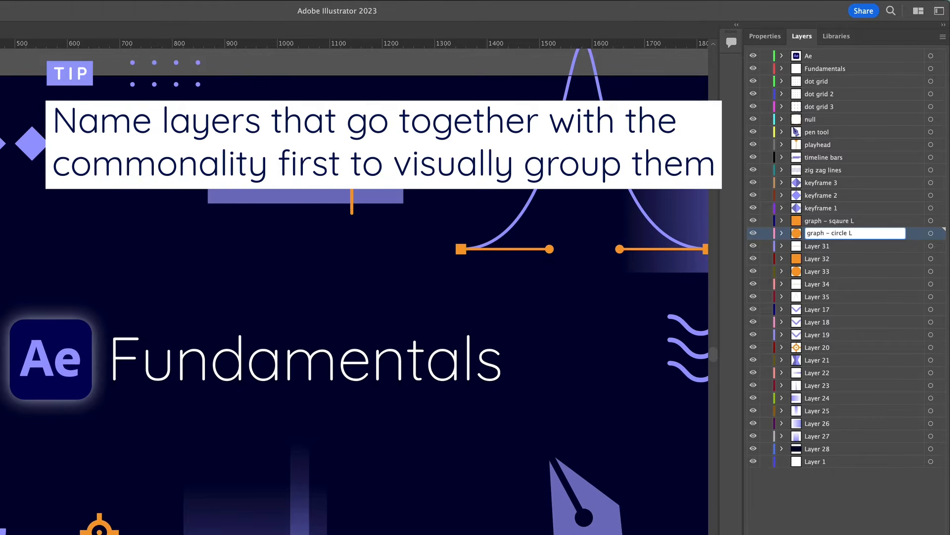
pyautogui.press('Tab')
pyautogui.write('graph – line L')
# Step: Rename Layers 32 to 35 "graph – square R", "graph – circle R", "graph – line R" and "graph – curve"
pyautogui.press('Tab')
pyautogui.write('graph – square R')
pyautogui.press('Tab')
pyautogui.write('graph – circle R')
pyautogui.press('Tab')
pyautogui.write('graph – line R')
pyautogui.press('Tab')
pyautogui.write('graph – curve')
pyautogui.press('Return')
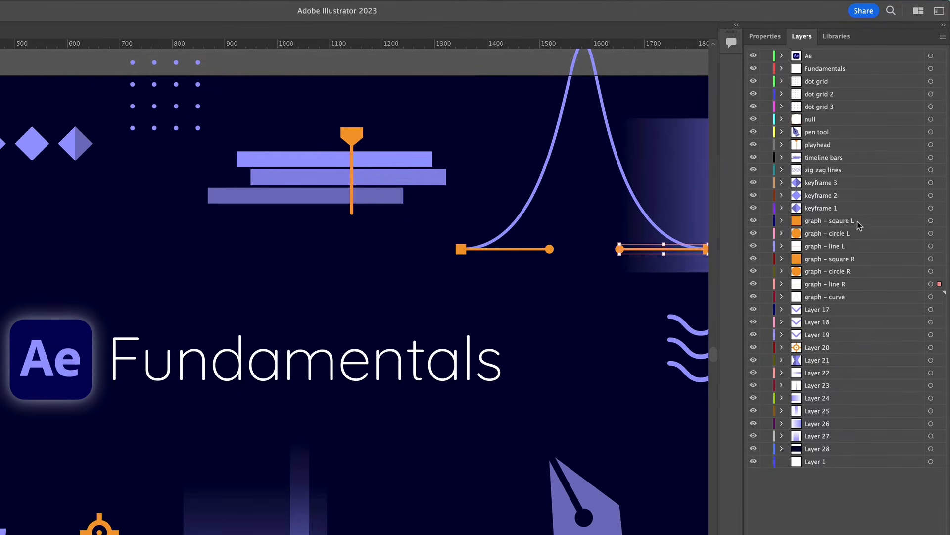
# Step: Rename Layers 17, 18 and 19, which hold the chevrons, "toggle 3", "toggle 2" and "toggle 1"
pyautogui.doubleClick(820, 309)
pyautogui.write('toggle 3')
pyautogui.doubleClick(816, 322)
pyautogui.write('toggle 2')
pyautogui.doubleClick(818, 335)
pyautogui.write('toggle 1')
pyautogui.press('Return')
# Step: Rename Layer 20 "anchor", Layer 21 "easy ease keyframe" and Layer 22 "gradient 1"
pyautogui.doubleClick(817, 347)
pyautogui.write('anchor')
pyautogui.press('Tab')
pyautogui.write('easy ease keyframe')
pyautogui.press('Tab')
pyautogui.write('gradient 1')
pyautogui.press('Return')
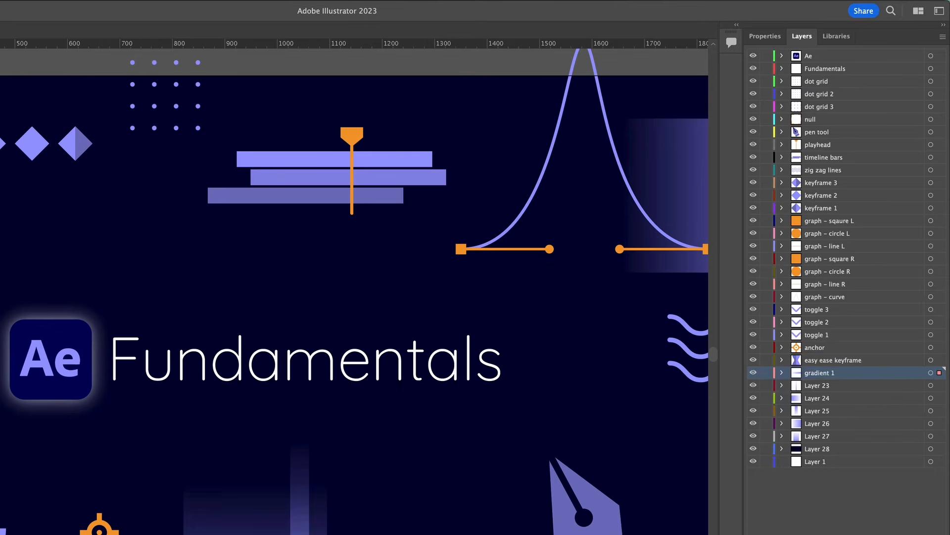
# Step: Rename Layers 23 to 27 "gradient 2" through "gradient 6" and name Layer 28 "BG"
pyautogui.doubleClick(816, 386)
pyautogui.write('gradient 2')
pyautogui.press('Tab')
pyautogui.write('gradient 3')
pyautogui.press('Tab')
pyautogui.write('gradient 4')
pyautogui.press('Tab')
pyautogui.write('gradient 5')
pyautogui.press('Tab')
pyautogui.write('gradient 6')
pyautogui.press('Tab')
pyautogui.write('BG')
# Step: Delete the empty Layer 1 below the BG layer
pyautogui.click(796, 467)
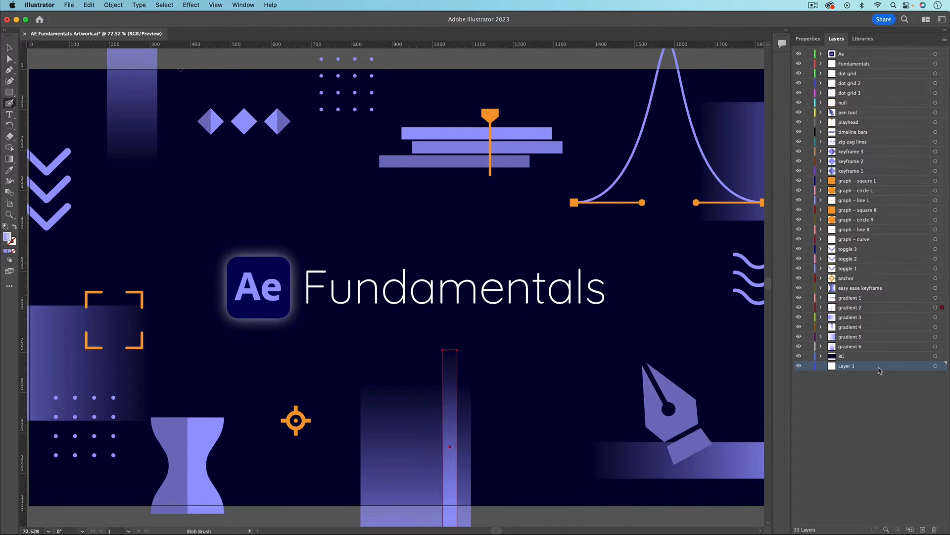
pyautogui.click(934, 528)
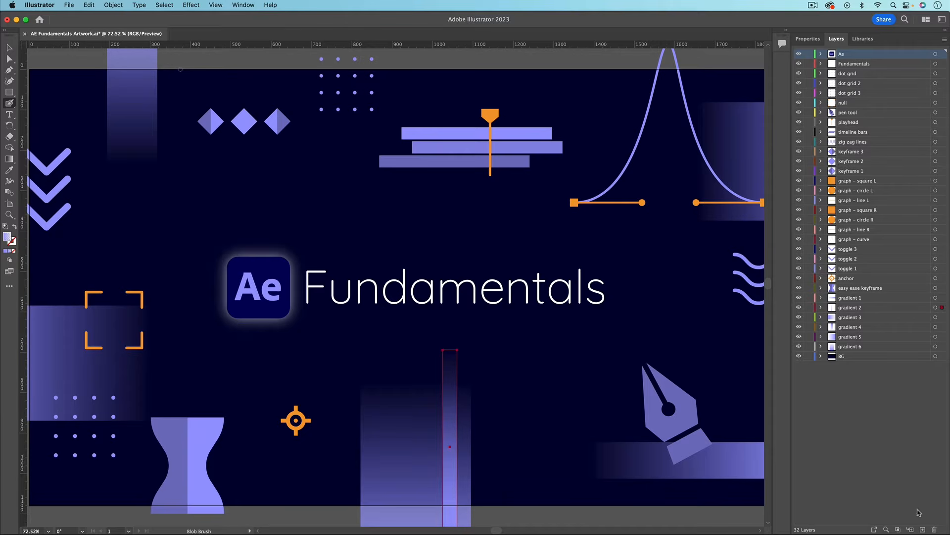
pyautogui.click(897, 425)
# Step: Add five blank layers placed below the BG layer and save the Illustrator file
pyautogui.press('super+l')
pyautogui.press('super+l')
pyautogui.press('super+l')
pyautogui.press('super+l')
pyautogui.press('super+l')
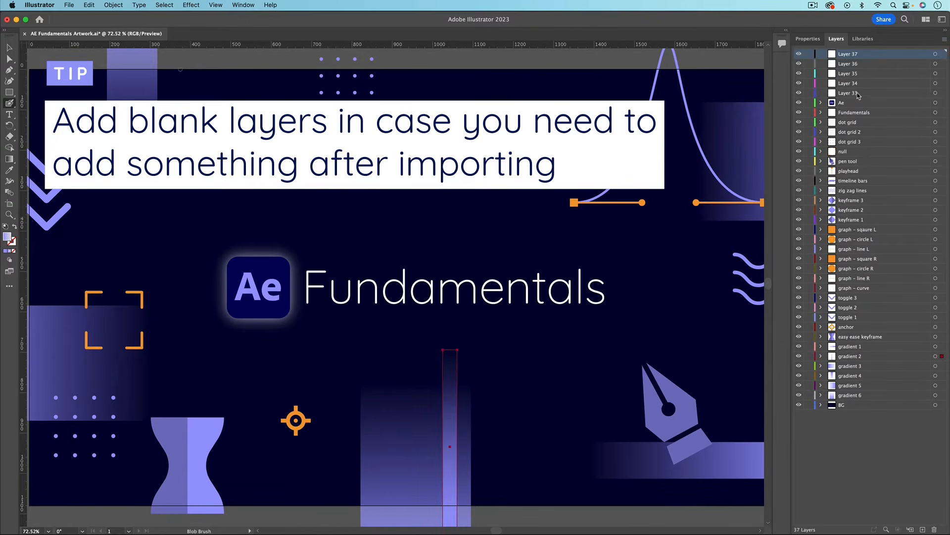
pyautogui.keyDown('shift'); pyautogui.click(860, 93); pyautogui.keyUp('shift')
pyautogui.moveTo(860, 93); pyautogui.dragTo(865, 433)
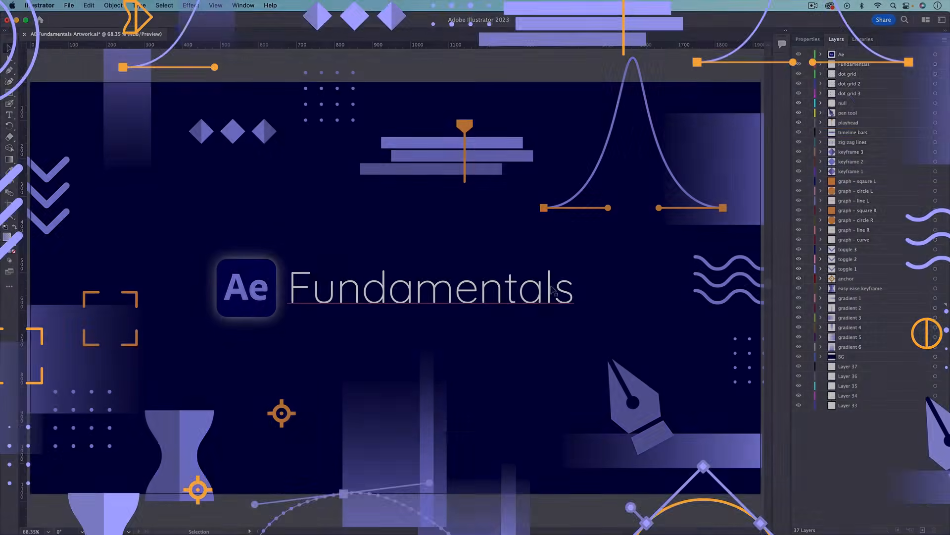
pyautogui.press('cmd+s')
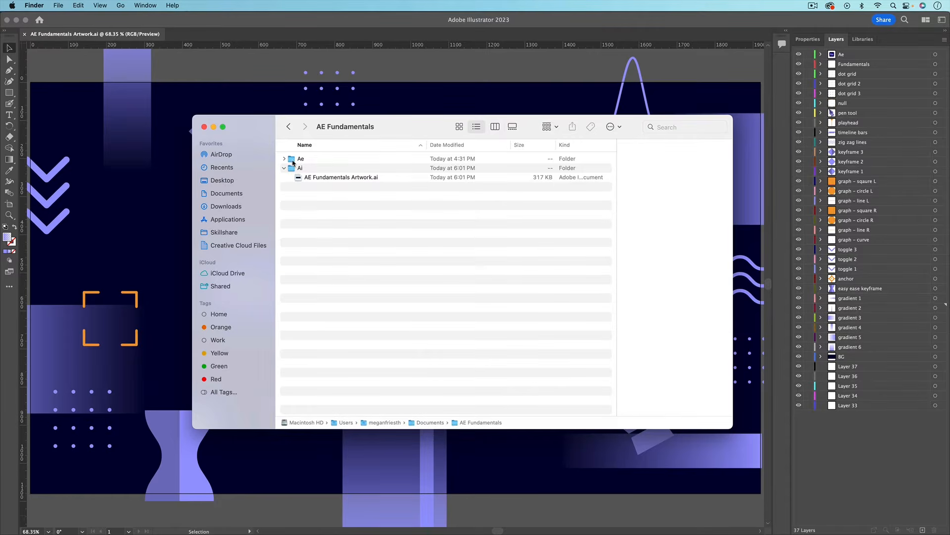
# Step: Look over the Ae and Ai folders and AE Fundamentals Artwork.ai inside the AE Fundamentals folder in Finder
pyautogui.click(330, 163)
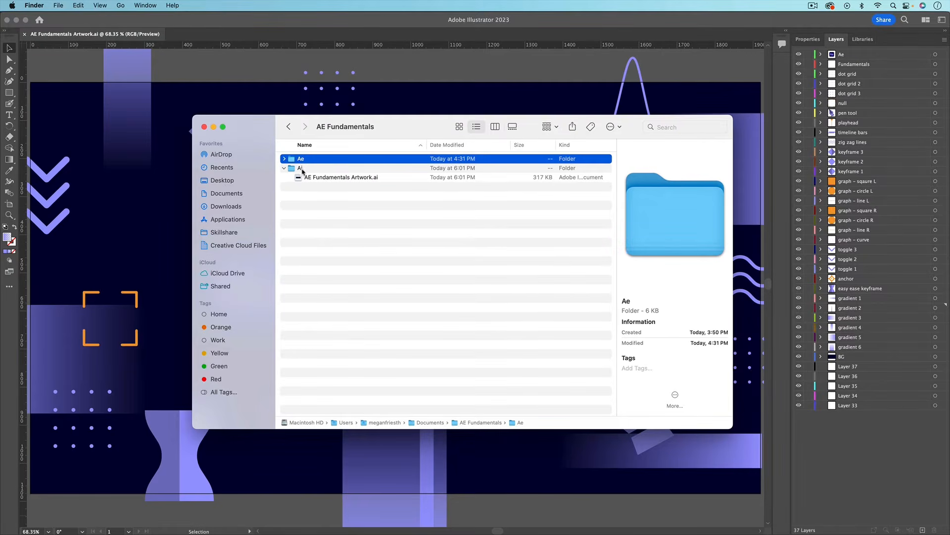
pyautogui.click(309, 169)
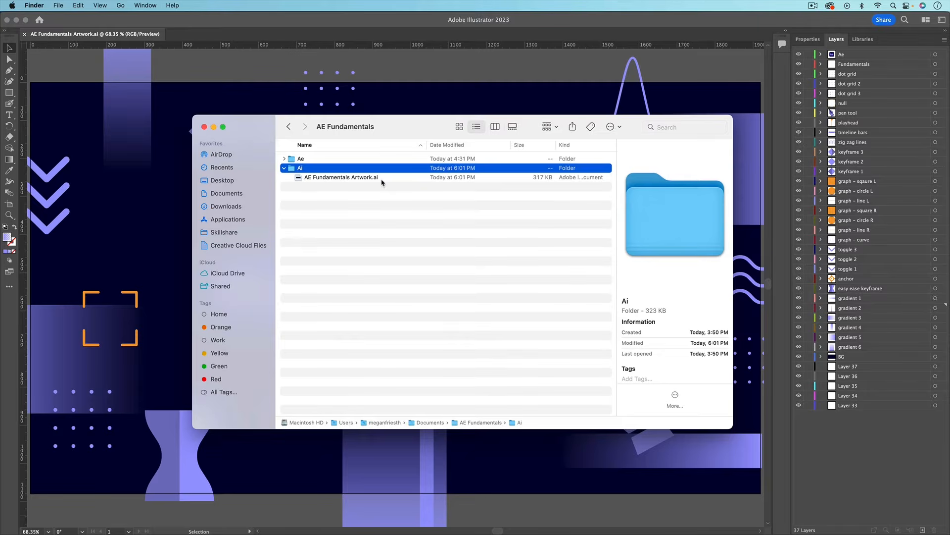
pyautogui.click(382, 179)
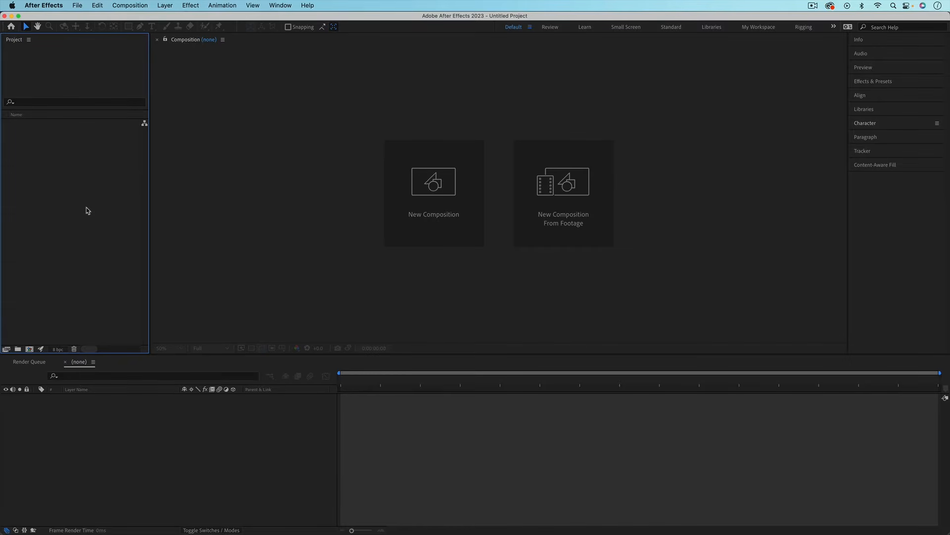
# Step: Switch to After Effects and import AE Fundamentals Artwork.ai from the Ai folder as Footage with merged layers
pyautogui.press('super+i')
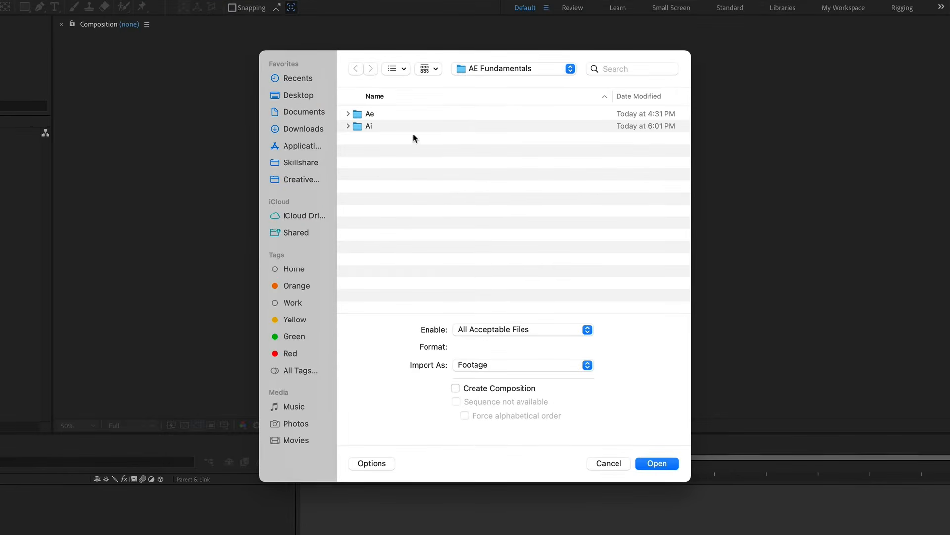
pyautogui.click(349, 127)
pyautogui.click(465, 140)
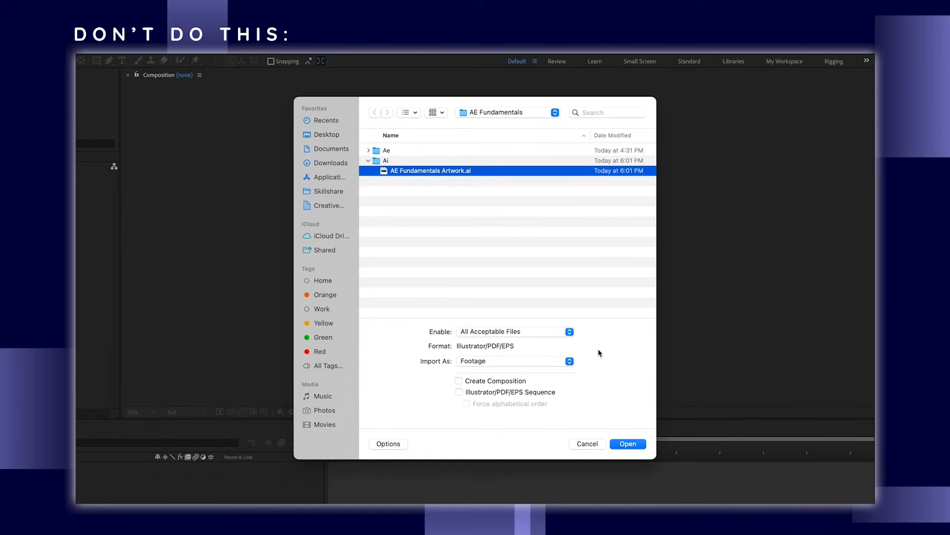
pyautogui.click(402, 444)
pyautogui.click(402, 444)
pyautogui.click(402, 444)
pyautogui.click(628, 444)
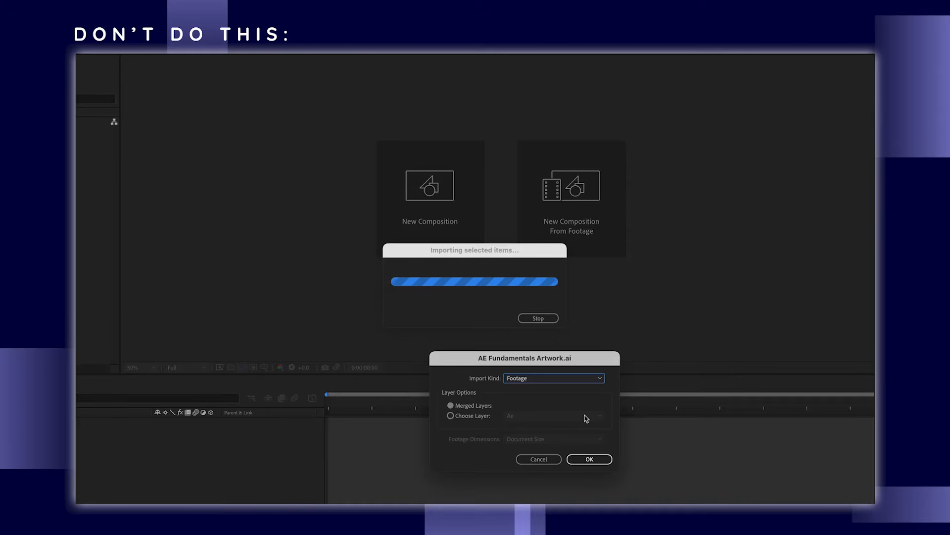
pyautogui.click(591, 459)
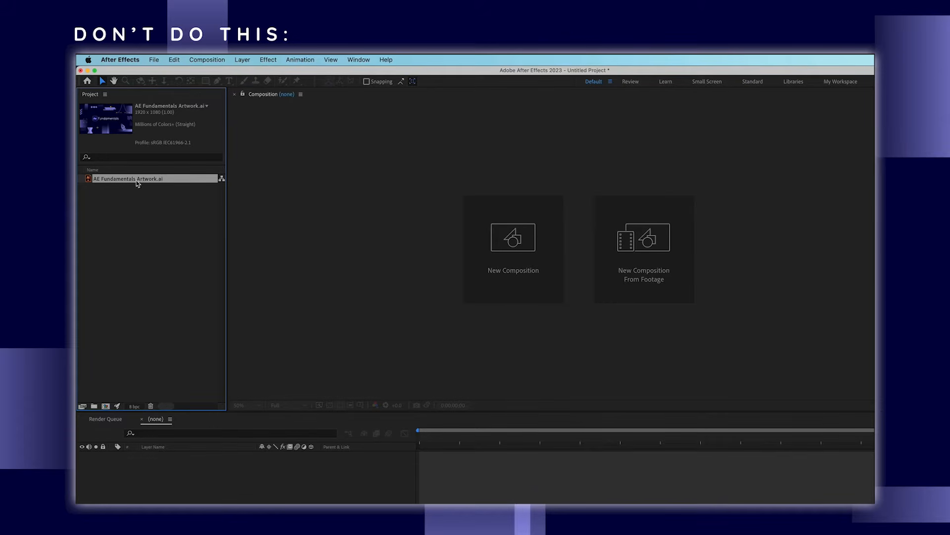
# Step: Create a composition from the imported AE Fundamentals Artwork.ai footage, and undo both the composition and the import
pyautogui.moveTo(135, 180); pyautogui.dragTo(105, 409)
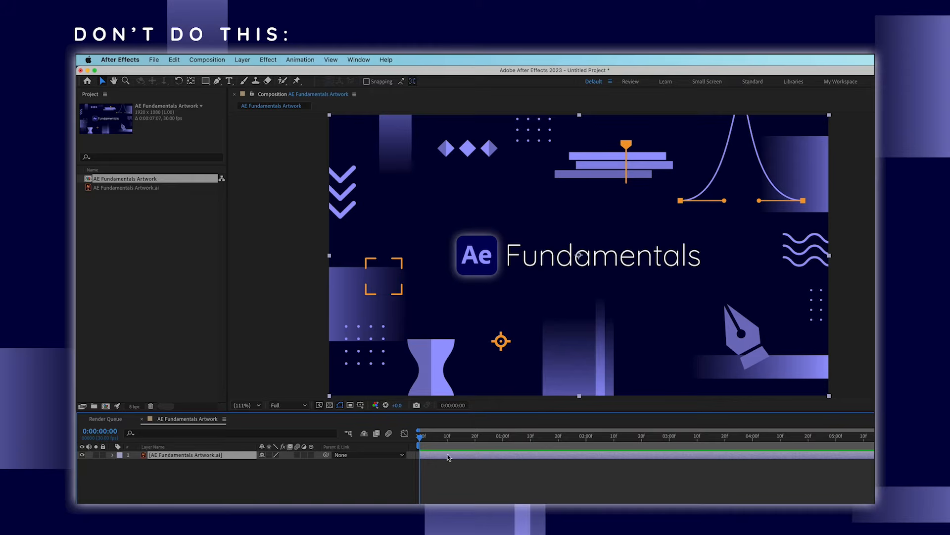
pyautogui.moveTo(420, 437)
pyautogui.mouseDown()
pyautogui.moveTo(599, 439)
pyautogui.moveTo(416, 433)
pyautogui.mouseUp()
pyautogui.press('super+z')
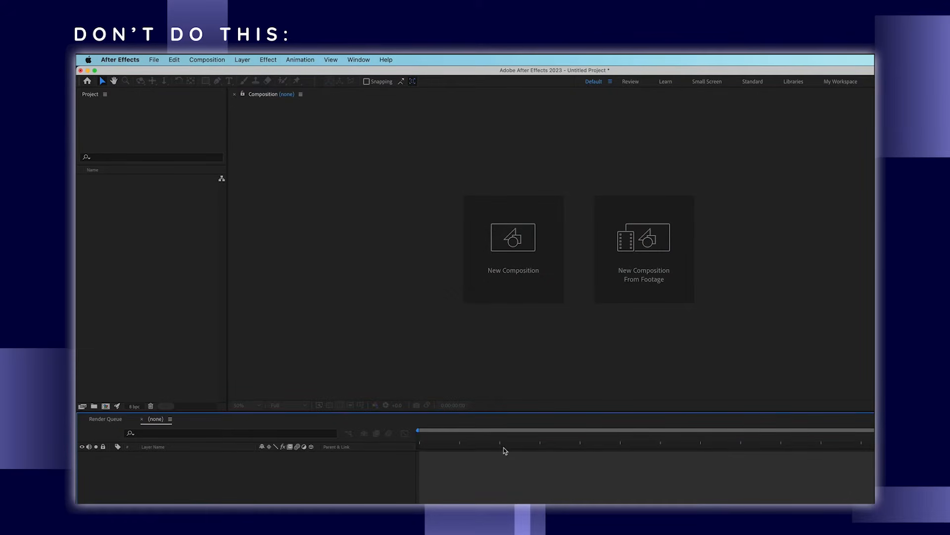
# Step: Import AE Fundamentals Artwork.ai as Composition and open that composition to examine the bounds of its Ae layer
pyautogui.press('super+i')
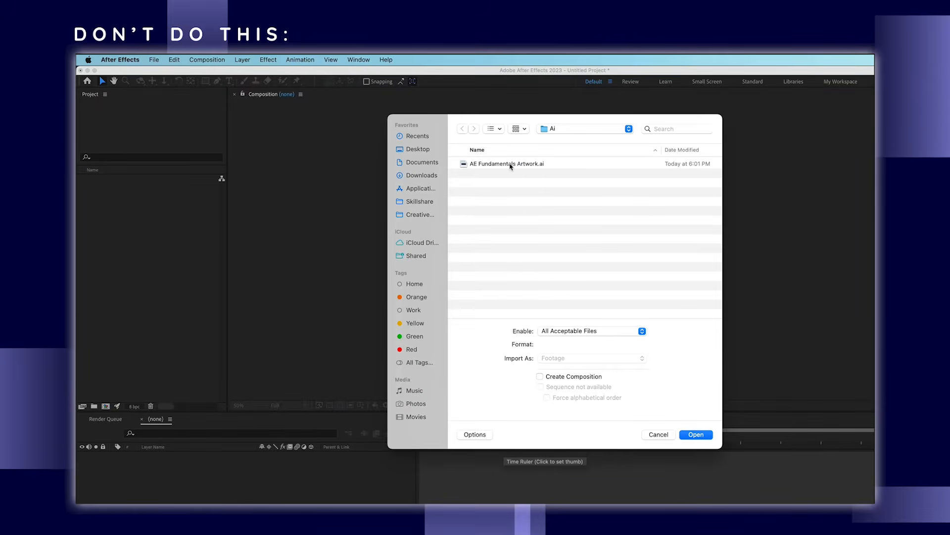
pyautogui.click(510, 166)
pyautogui.click(591, 359)
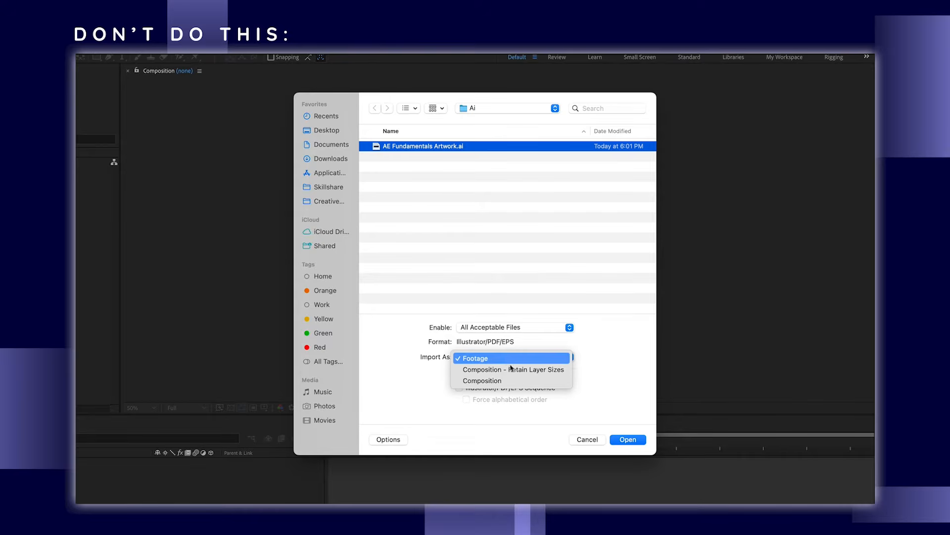
pyautogui.click(547, 381)
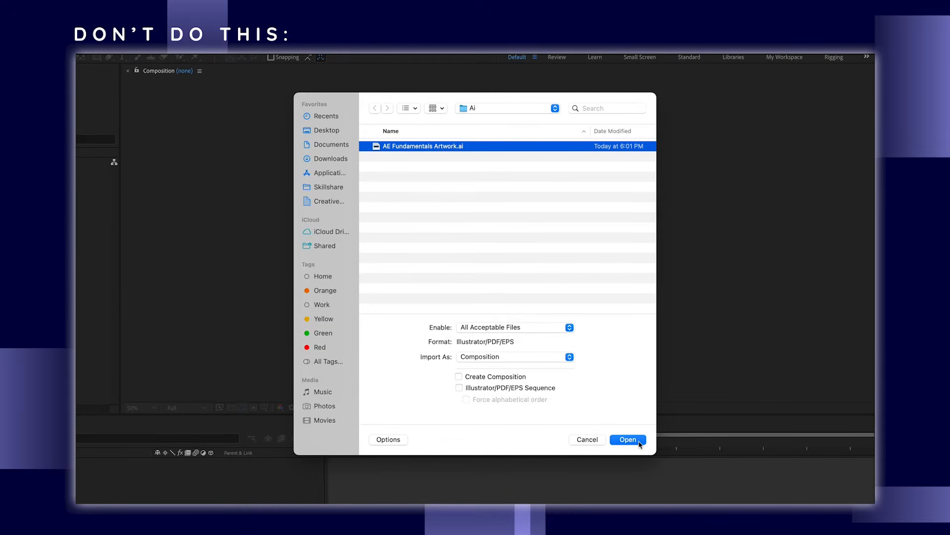
pyautogui.click(628, 439)
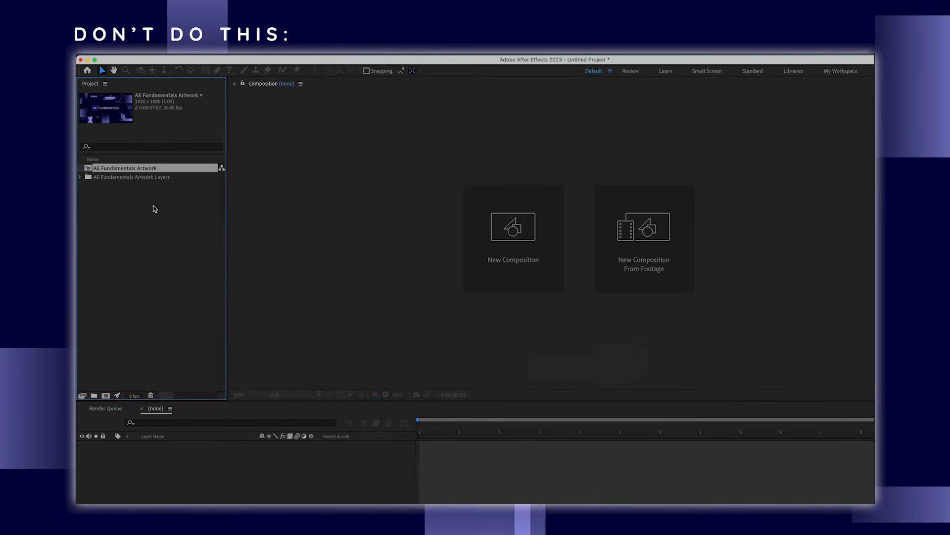
pyautogui.doubleClick(120, 170)
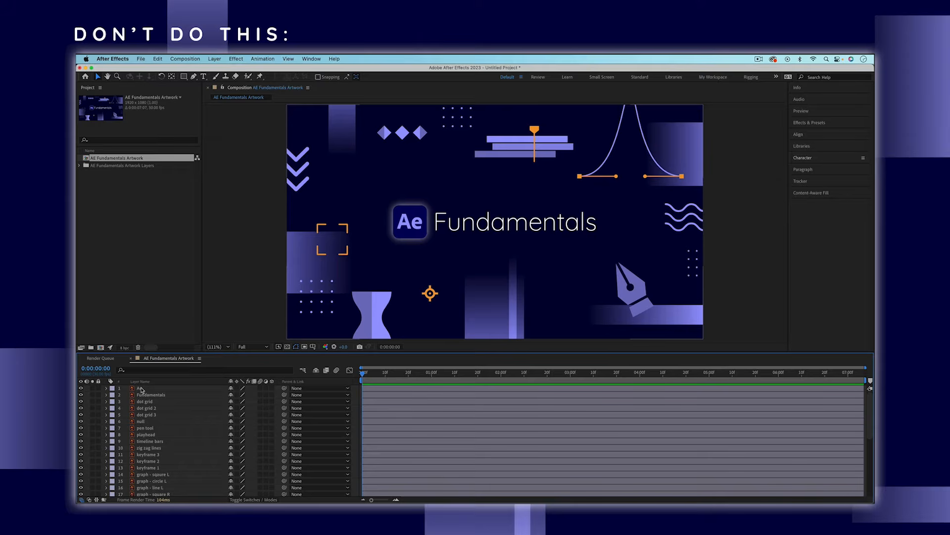
pyautogui.click(141, 390)
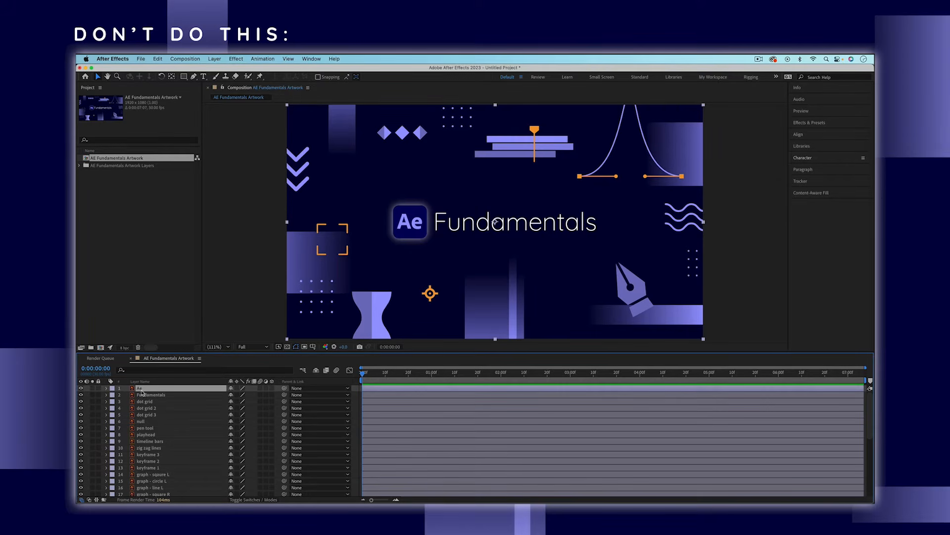
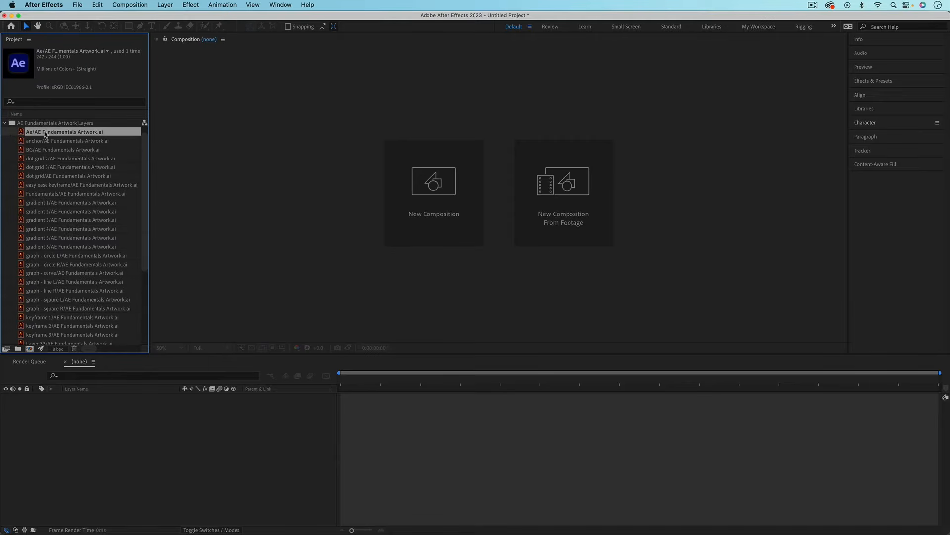
# Step: Preview the dot grid 2 and easy ease keyframe items in the AE Fundamentals Artwork Layers folder and collapse it
pyautogui.click(34, 159)
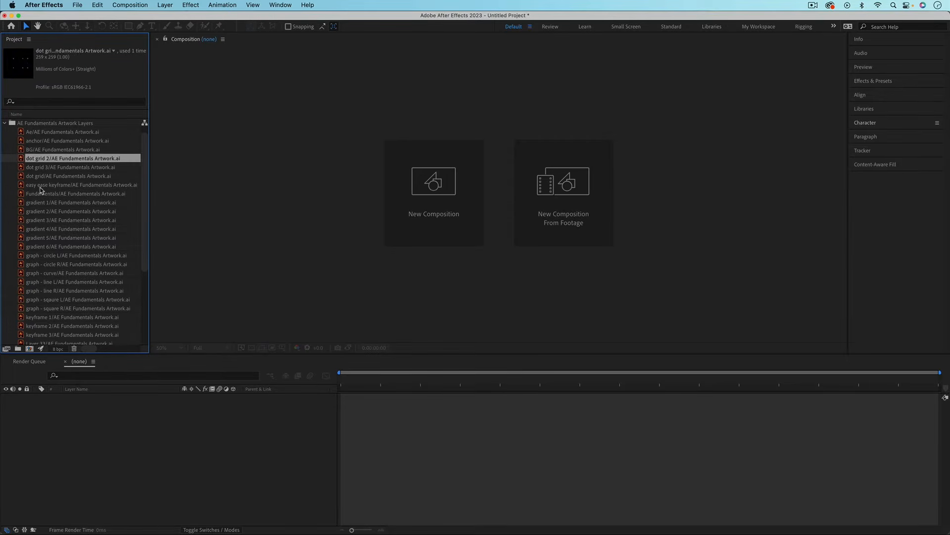
pyautogui.click(40, 185)
pyautogui.click(5, 122)
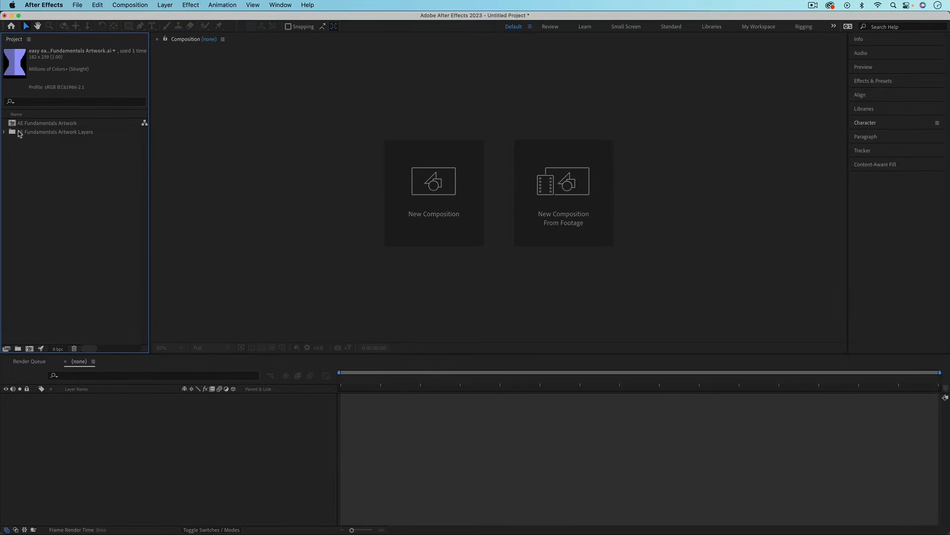
# Step: Open the AE Fundamentals Artwork composition and look through its layer list
pyautogui.doubleClick(64, 124)
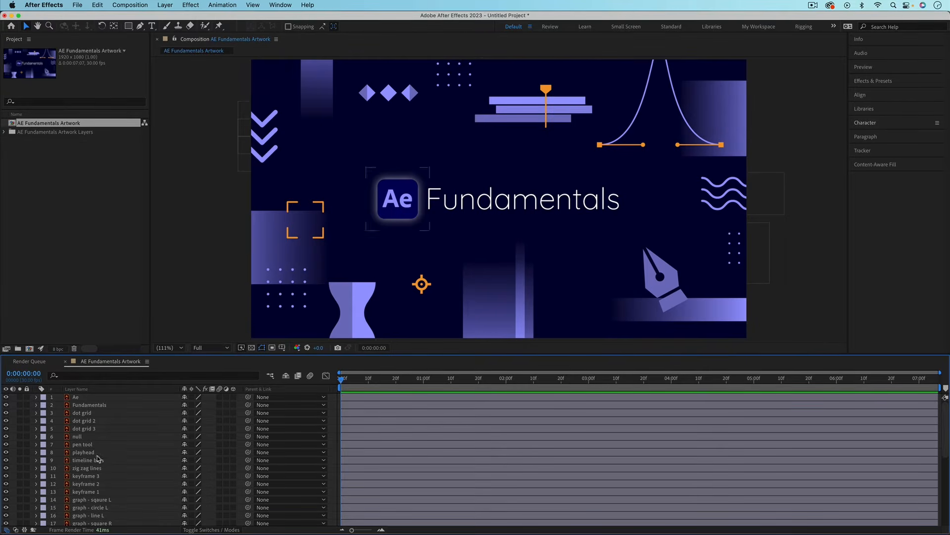
pyautogui.scroll(-5, 88, 471)
pyautogui.scroll(5, 97, 426)
# Step: Select the Ae logo, Fundamentals text, orange anchor and orange corner brackets in turn to examine their bounding boxes
pyautogui.click(79, 398)
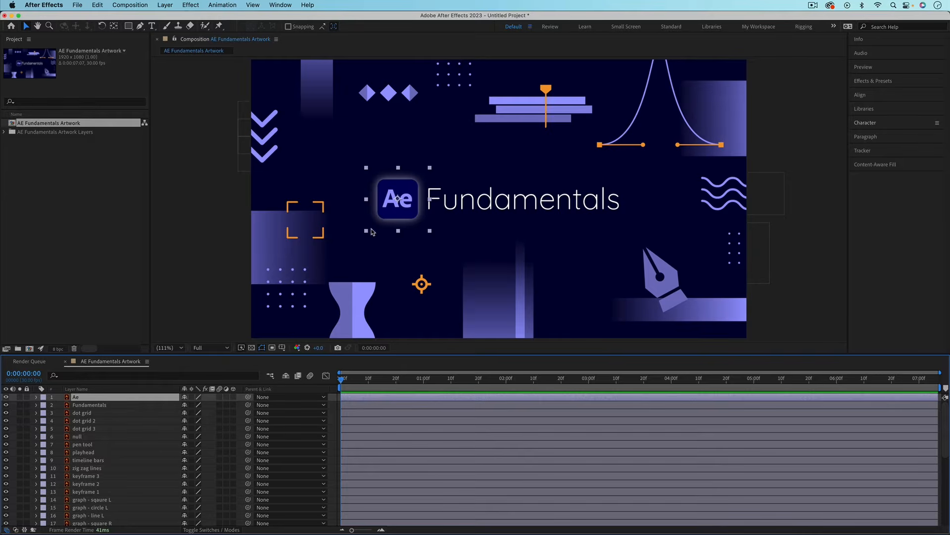
pyautogui.click(519, 203)
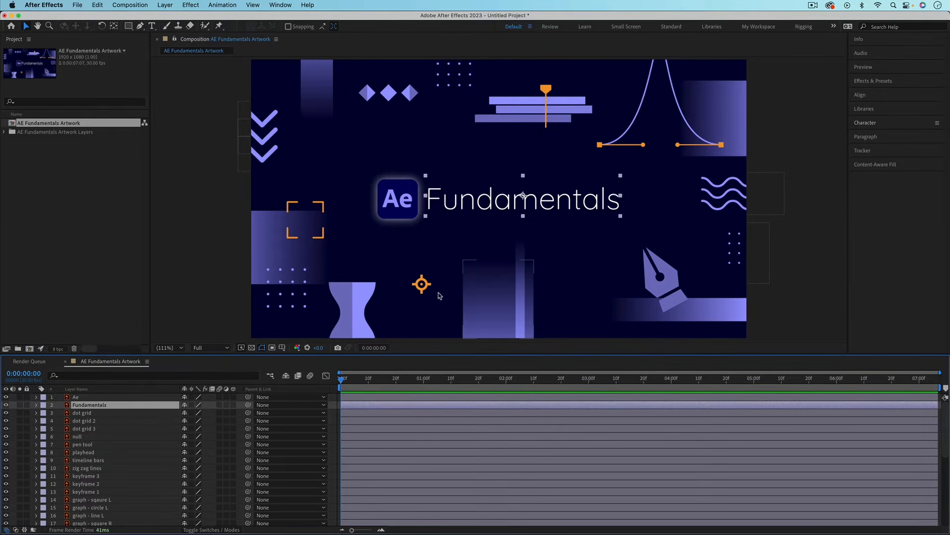
pyautogui.click(422, 284)
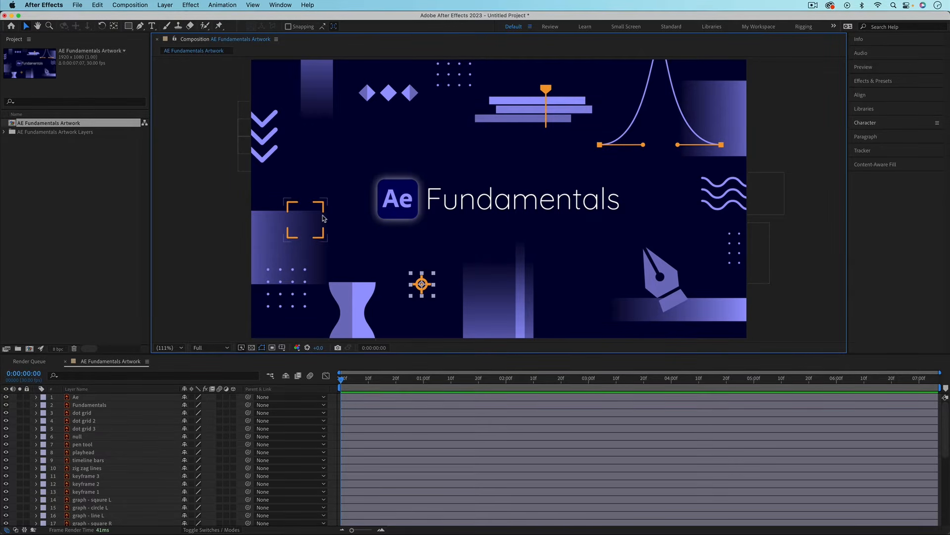
pyautogui.click(322, 218)
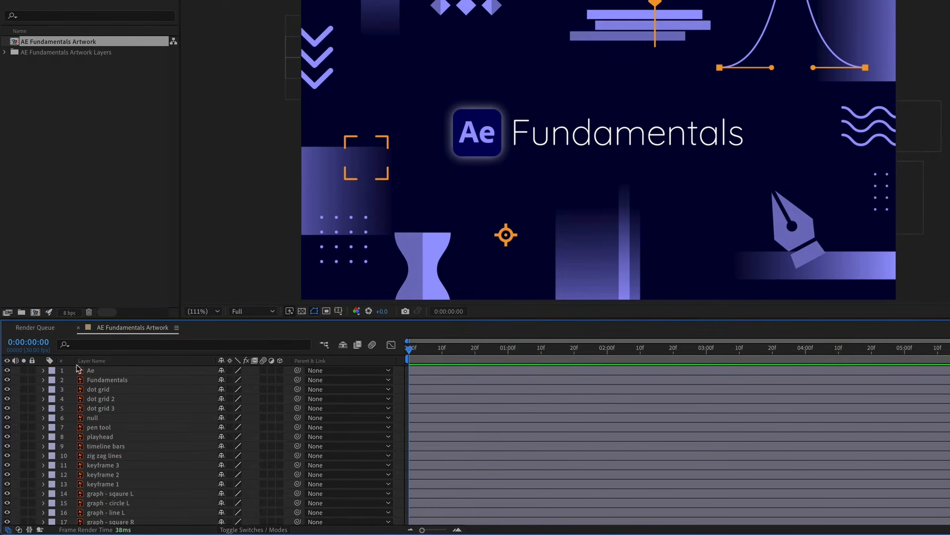
# Step: Expand the Ae layer's Transform properties in the timeline to examine them
pyautogui.click(44, 372)
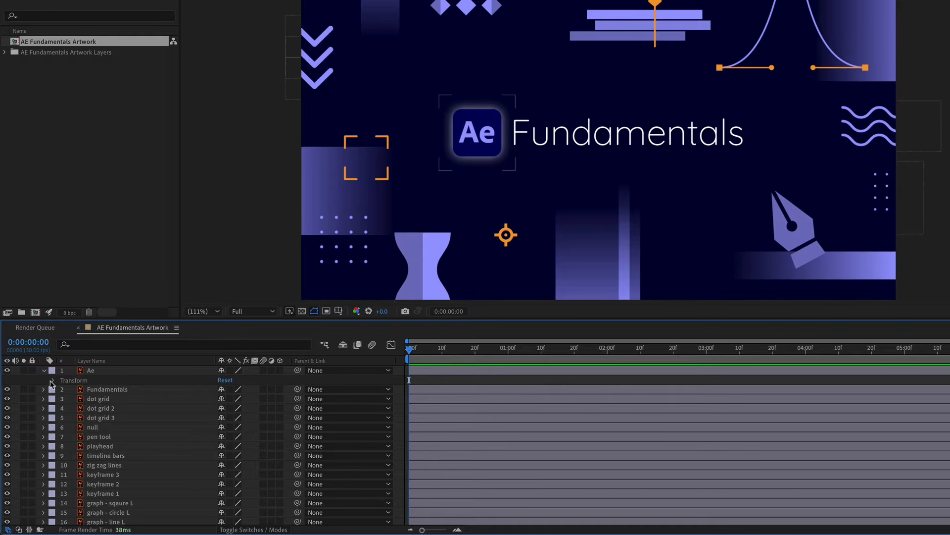
pyautogui.click(54, 380)
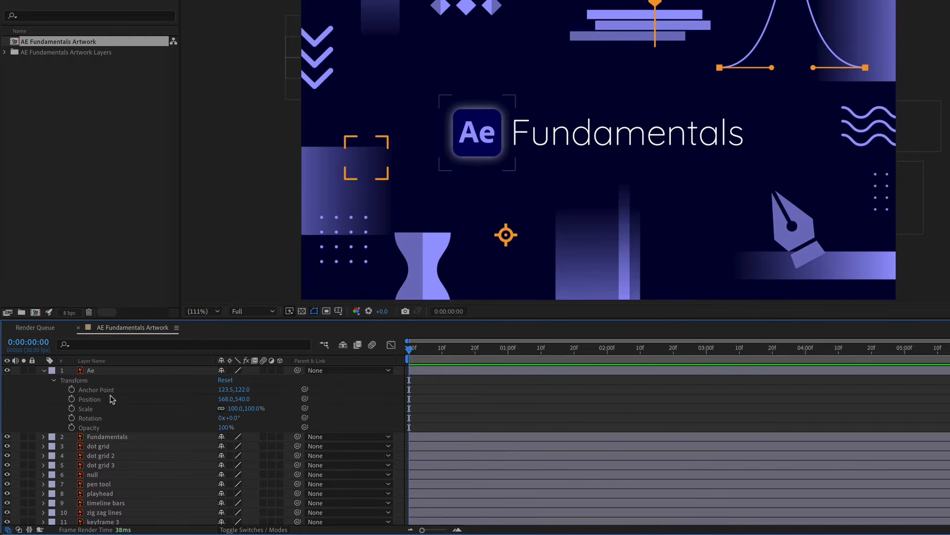
# Step: Collapse the Ae layer, then select the hourglass-shaped easy ease keyframe artwork and locate its layer in the timeline
pyautogui.click(44, 371)
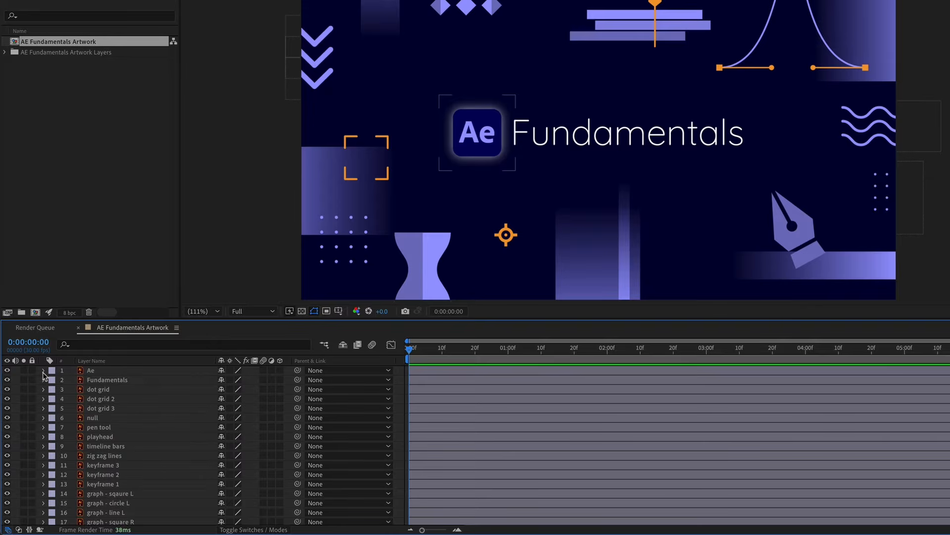
pyautogui.click(418, 253)
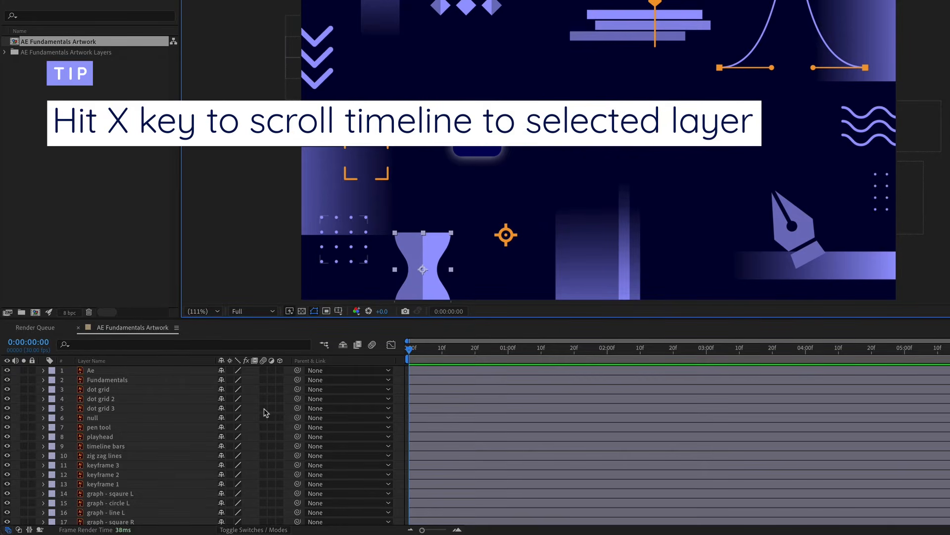
pyautogui.press('x')
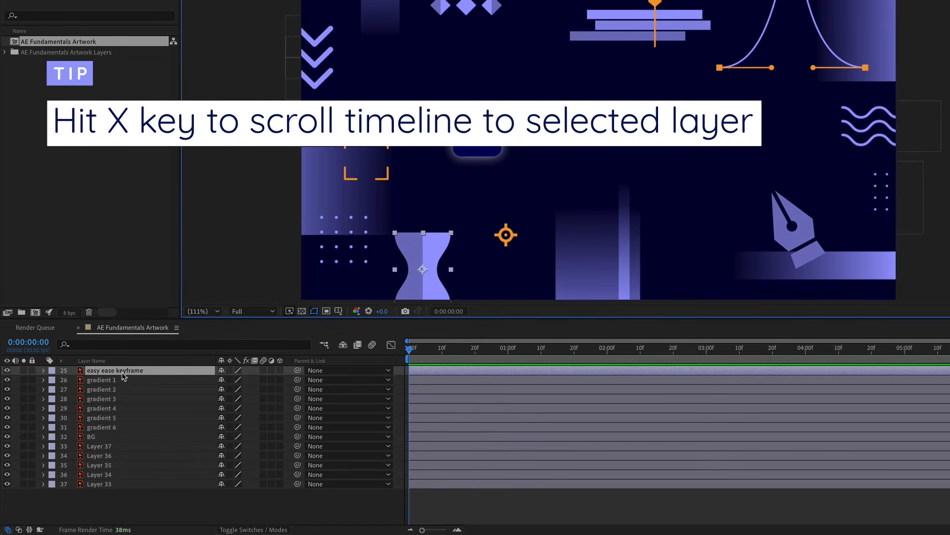
pyautogui.scroll(3, 124, 381)
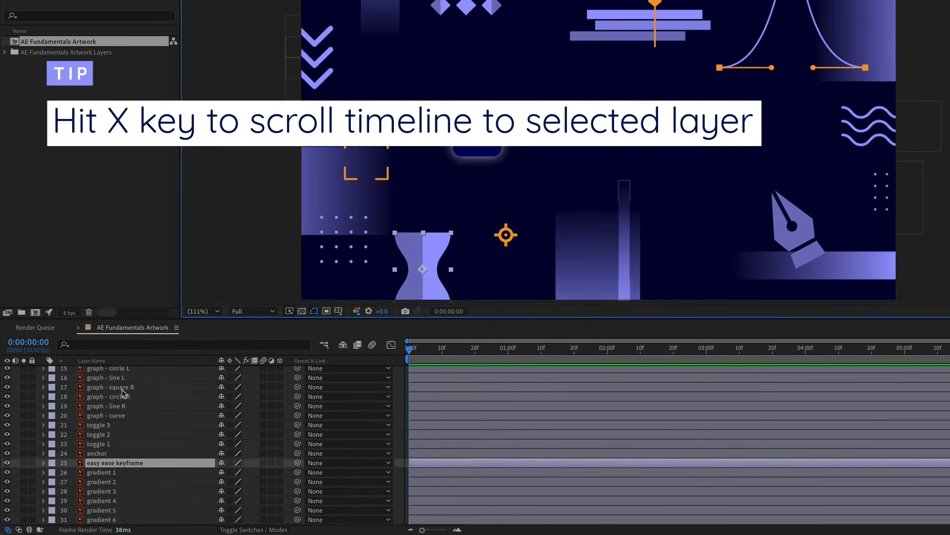
pyautogui.scroll(2, 124, 393)
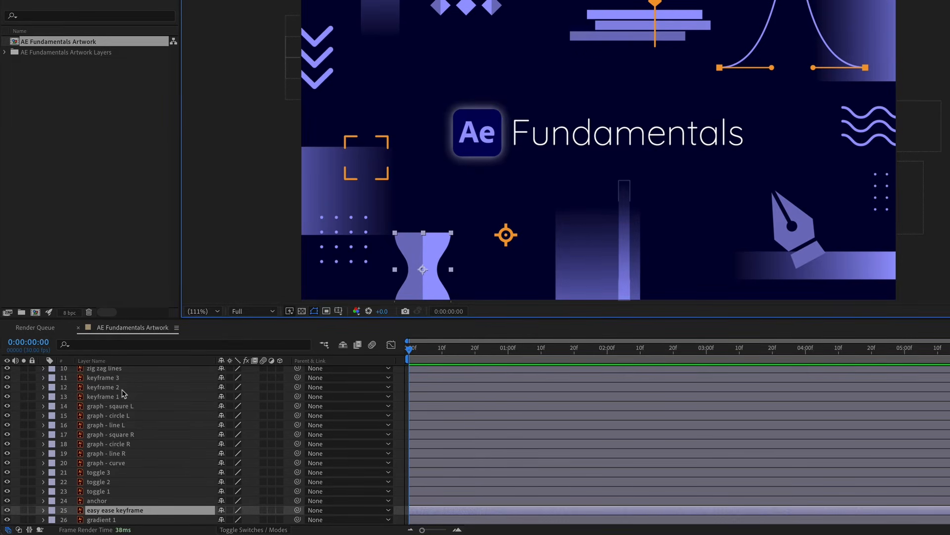
pyautogui.press('x')
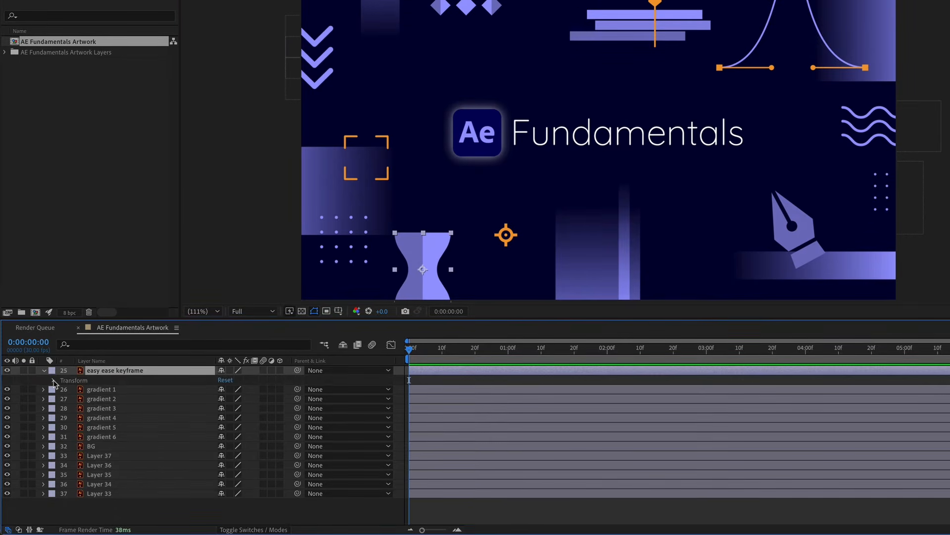
# Step: Keyframe the easy ease keyframe layer's Scale at the start and change its value at about 1 second
pyautogui.click(44, 370)
pyautogui.click(71, 409)
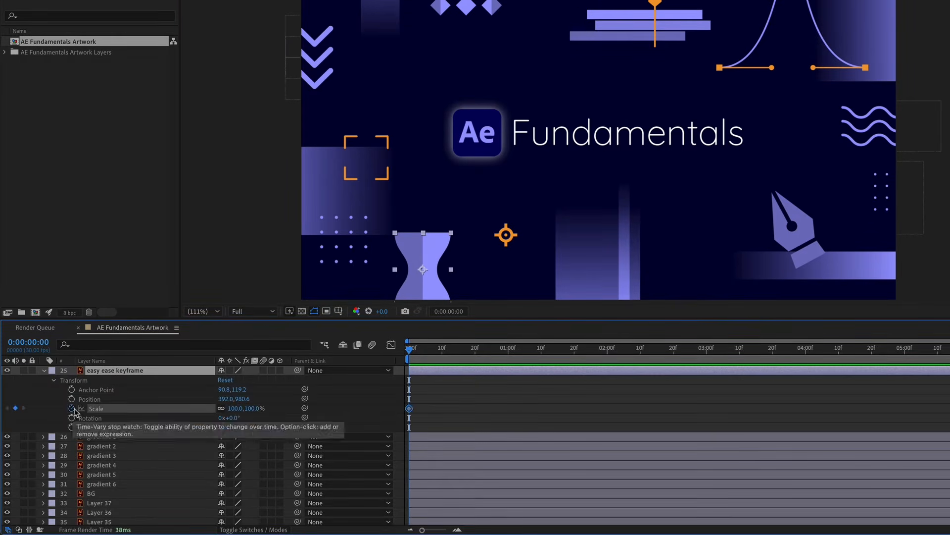
pyautogui.click(508, 356)
pyautogui.moveTo(248, 409); pyautogui.dragTo(421, 408)
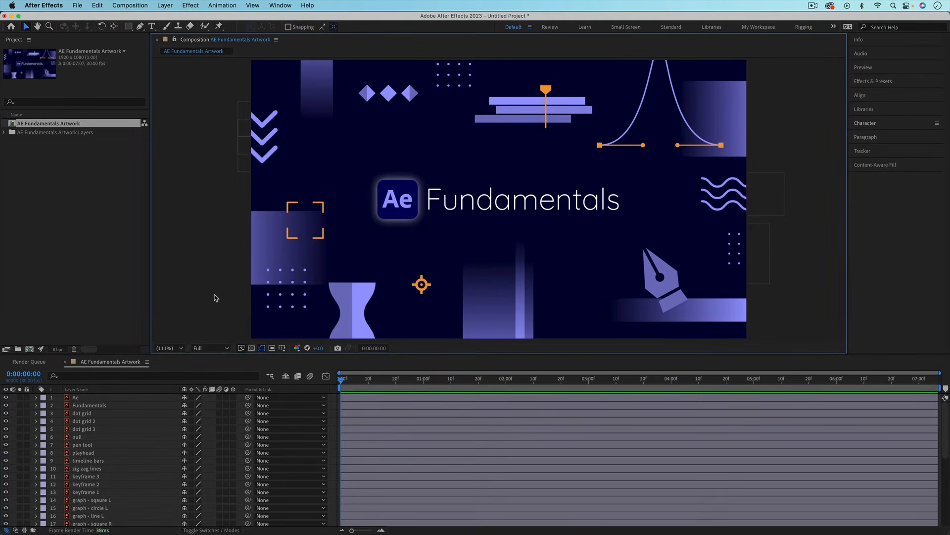
# Step: Magnify the composition to 1600% to examine the edges of the Fundamentals lettering
pyautogui.click(174, 350)
pyautogui.click(191, 323)
pyautogui.press('.')
pyautogui.press('.')
pyautogui.press('.')
pyautogui.press('.')
pyautogui.press('.')
pyautogui.press('.')
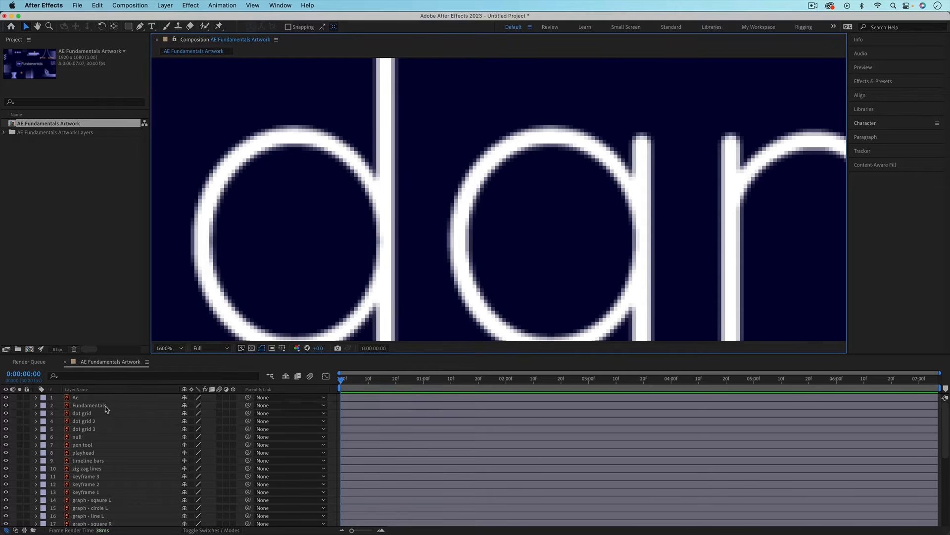
# Step: Turn on continuous rasterization for the Fundamentals layer and return the composition view to Fit
pyautogui.click(106, 405)
pyautogui.click(191, 405)
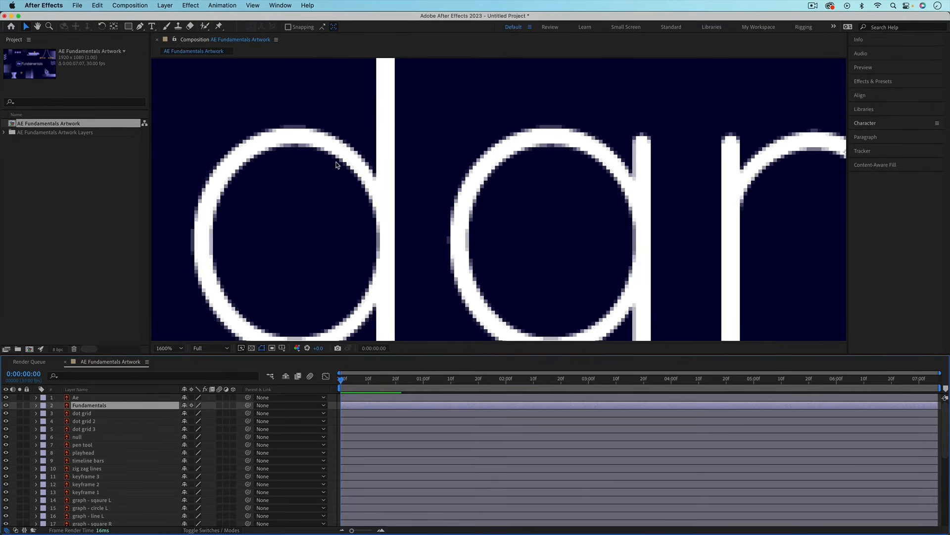
pyautogui.click(207, 322)
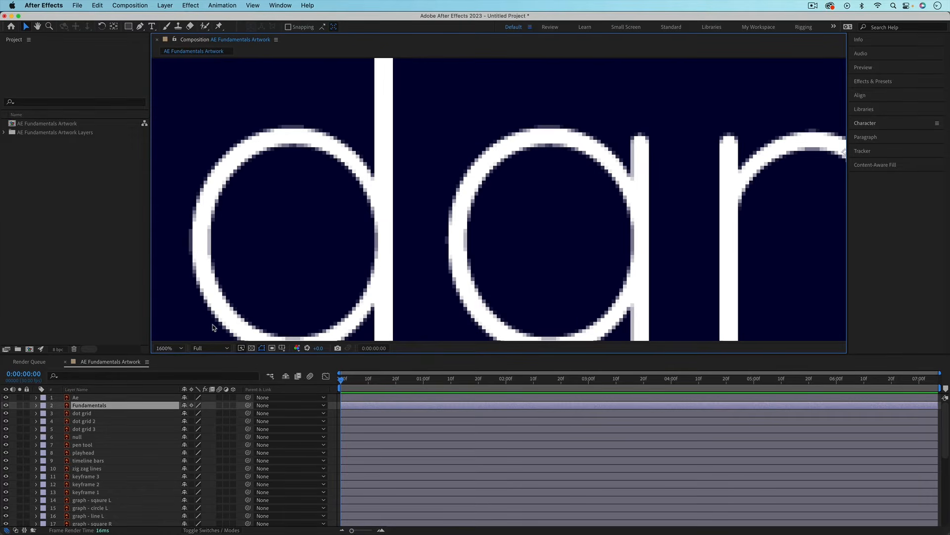
pyautogui.click(177, 349)
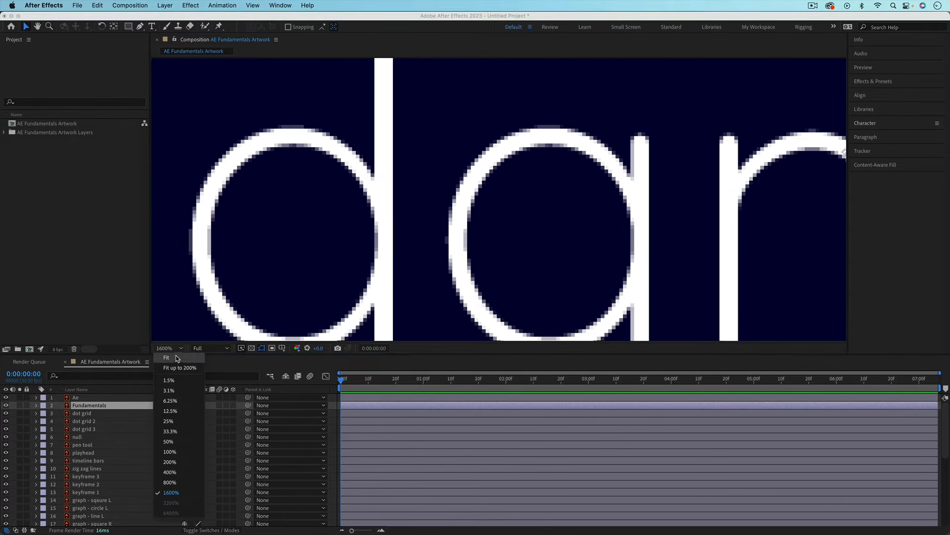
pyautogui.click(178, 360)
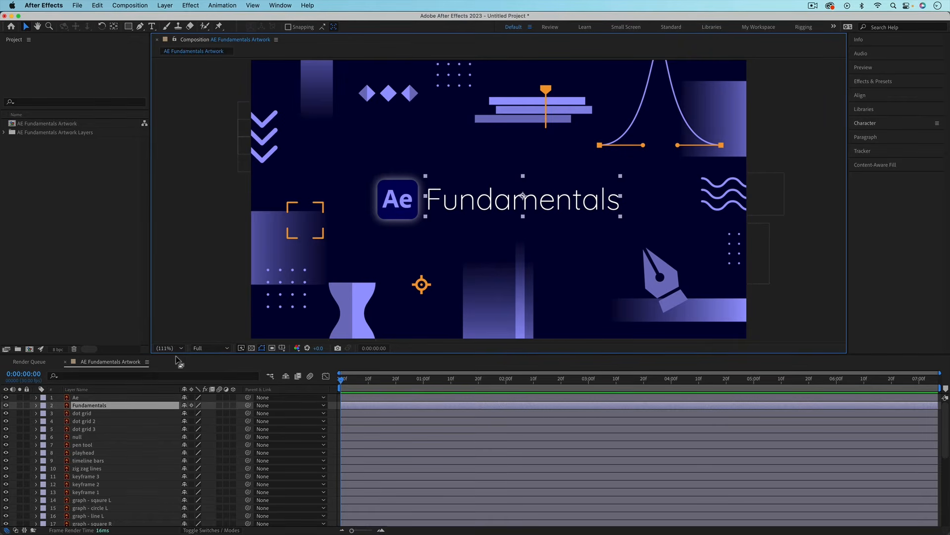
pyautogui.click(184, 224)
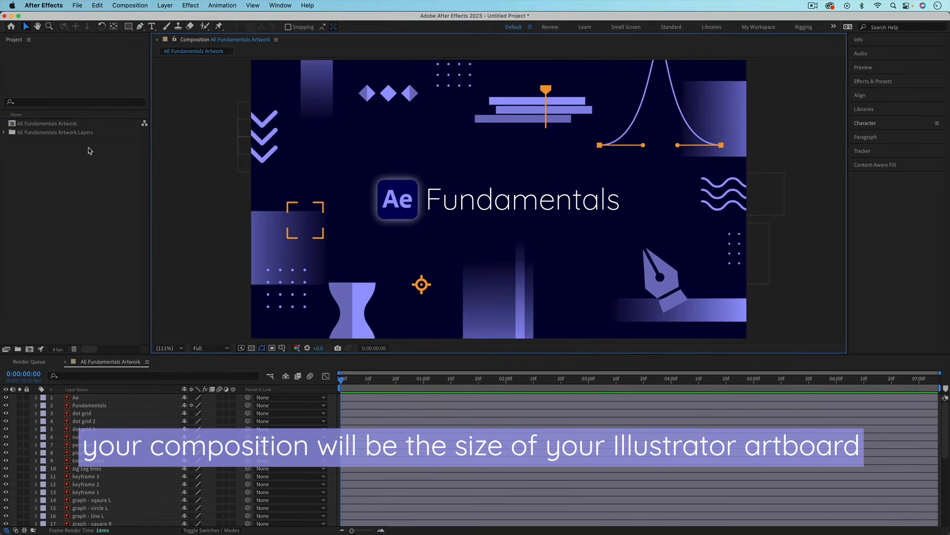
# Step: Switch to Finder and examine AE Fundamentals.aep and AE Fundamentals Artwork.ai in the project's Ae and Ai folders
pyautogui.click(61, 125)
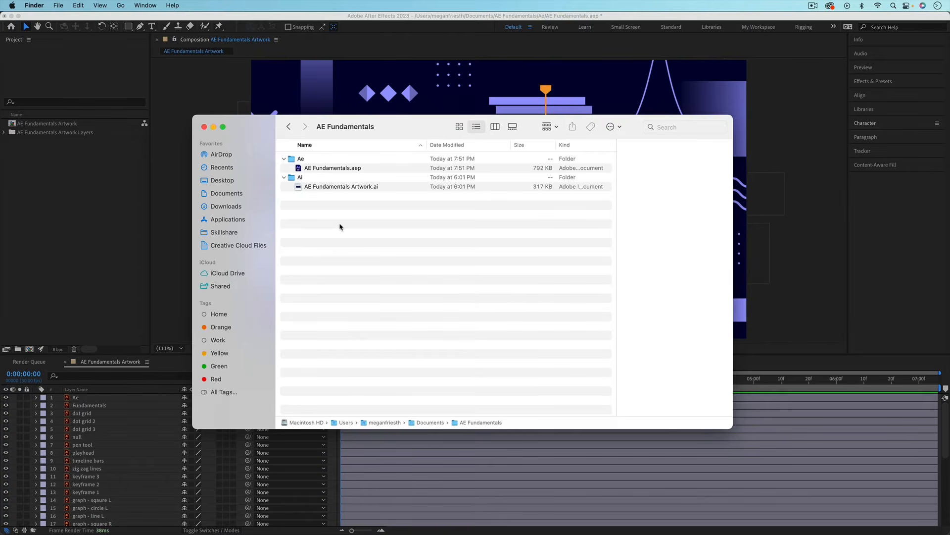
pyautogui.click(335, 188)
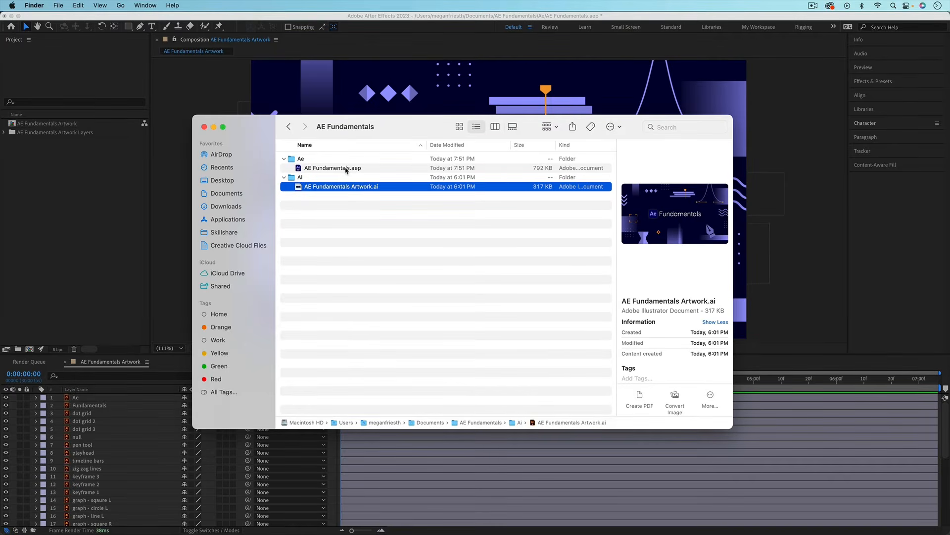
pyautogui.click(346, 170)
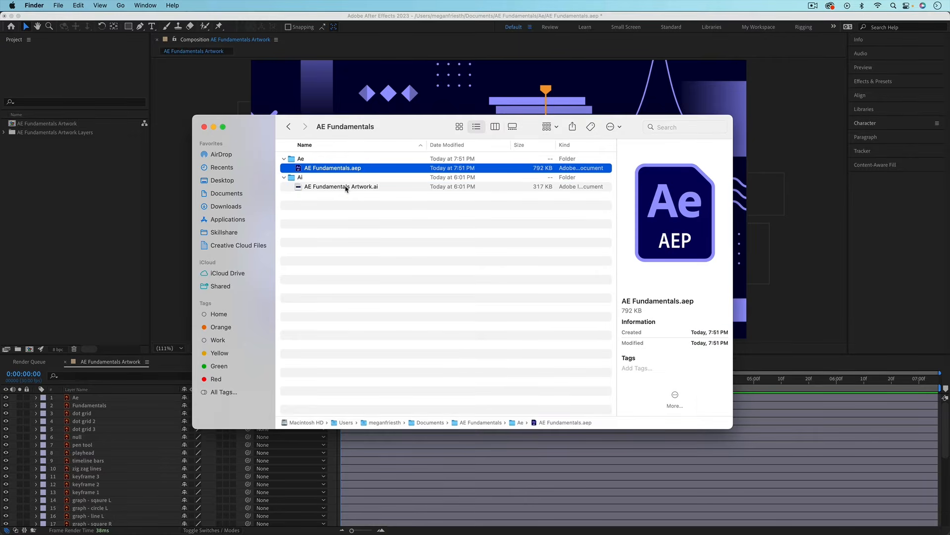
pyautogui.click(340, 187)
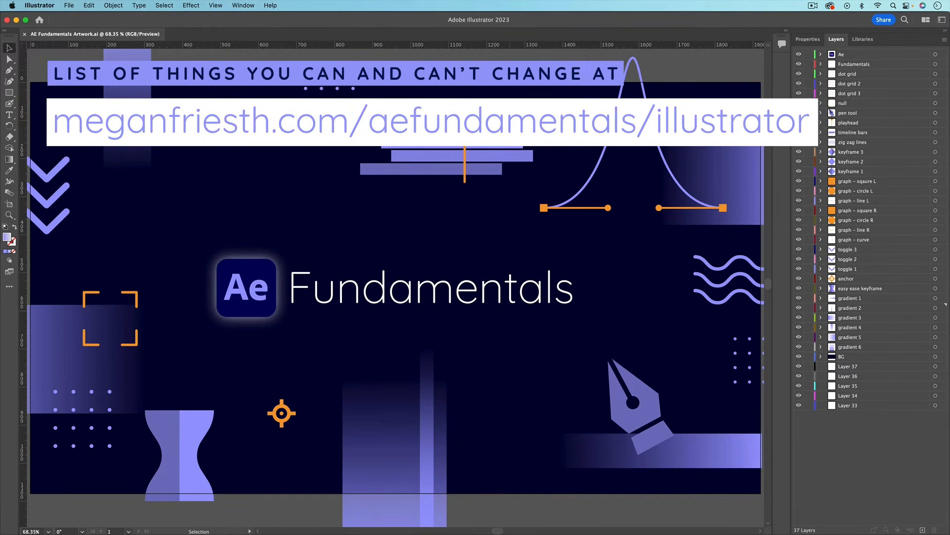
# Step: Change the fill of the Fundamentals text in the Illustrator artwork to a light green
pyautogui.click(473, 299)
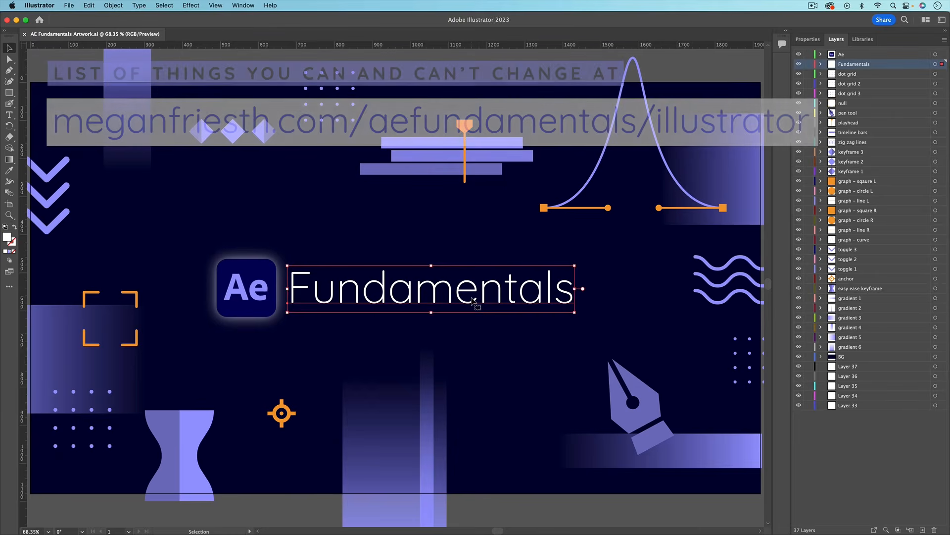
pyautogui.doubleClick(8, 238)
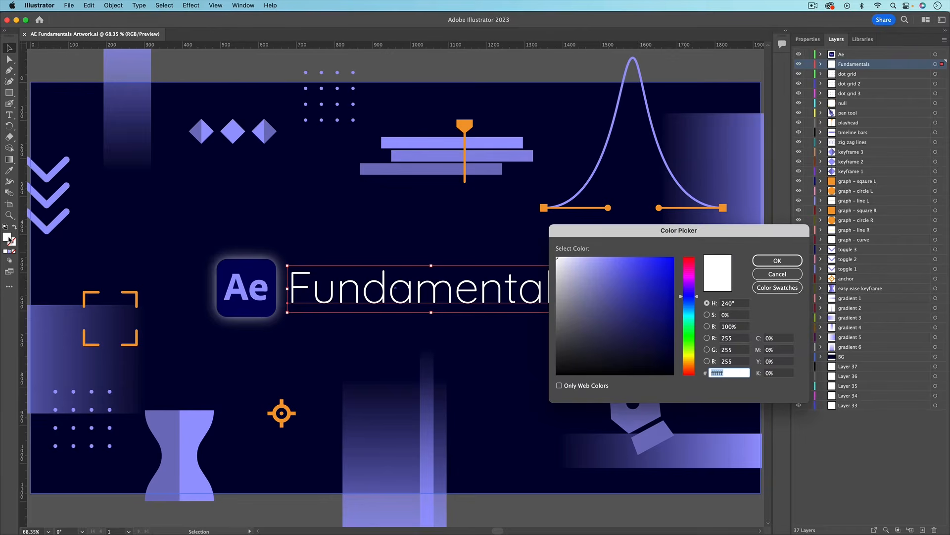
pyautogui.click(690, 338)
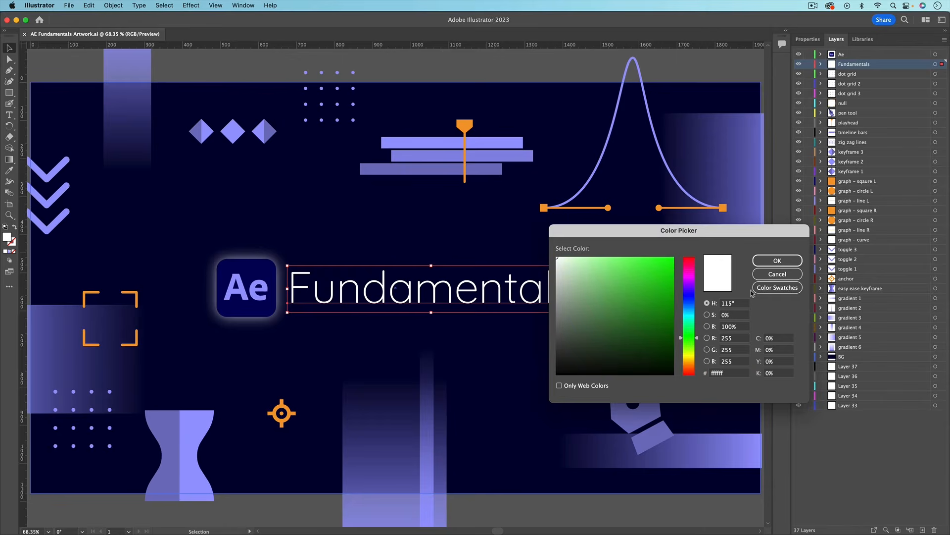
pyautogui.click(610, 265)
pyautogui.click(792, 261)
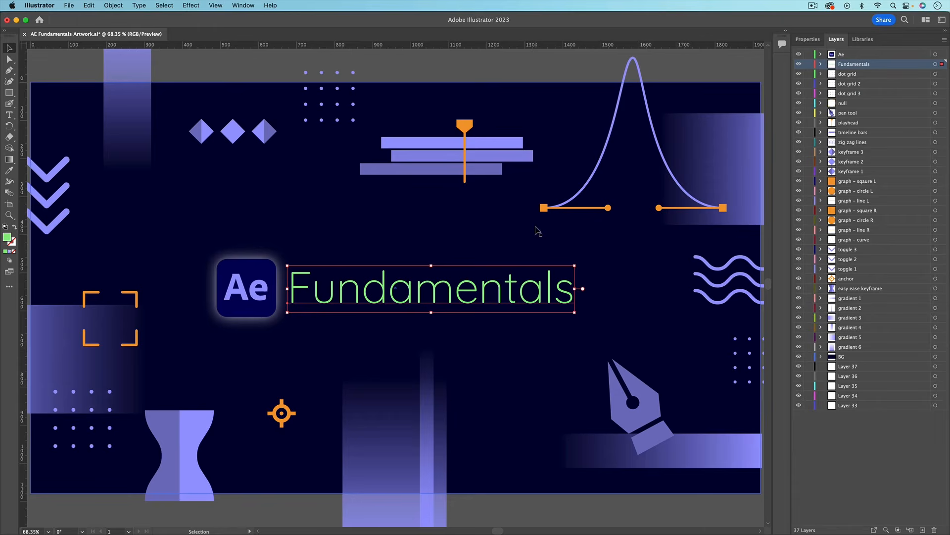
# Step: Save the recoloured Illustrator artwork and switch to After Effects to check the linked layer
pyautogui.press('super+s')
pyautogui.moveTo(520, 532)
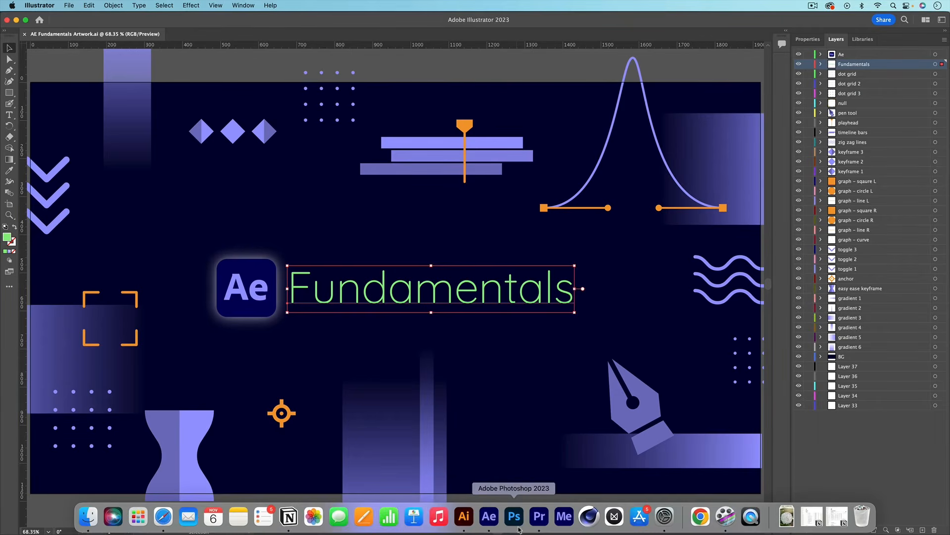
pyautogui.click(489, 516)
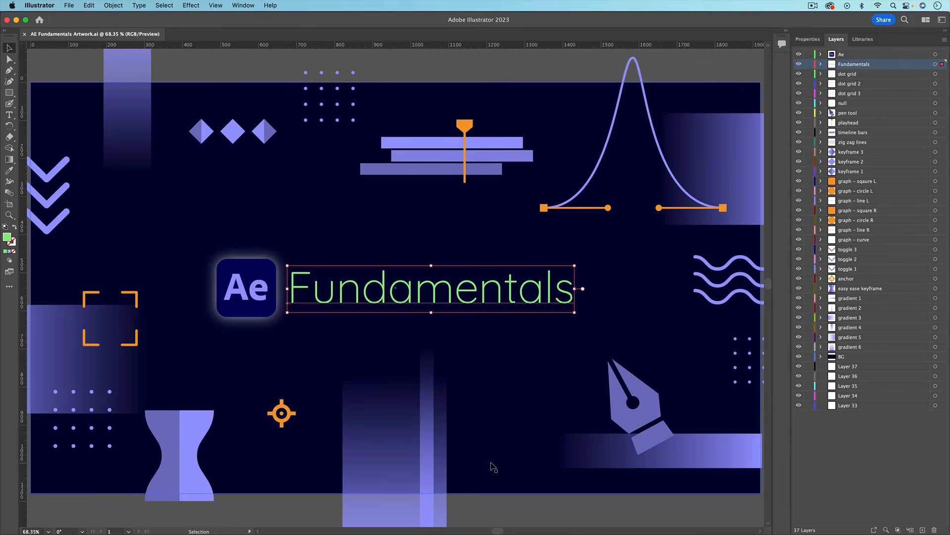
# Step: Undo the Fundamentals text's green fill in Illustrator, save the file and switch to After Effects
pyautogui.press('super+z')
pyautogui.press('super+s')
pyautogui.press('v')
pyautogui.click(492, 510)
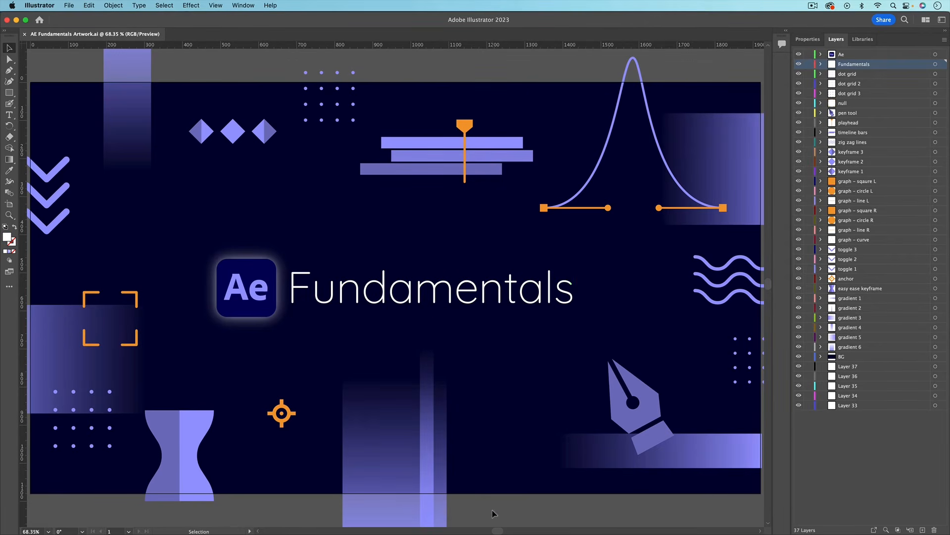
# Step: Scale down the pen tool artwork in Illustrator and save it to check the update in After Effects
pyautogui.click(646, 408)
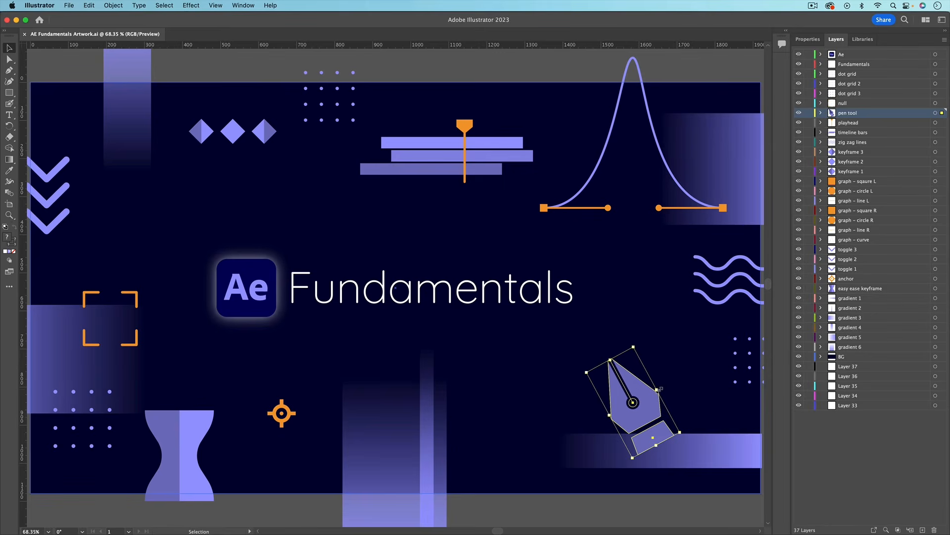
pyautogui.moveTo(659, 389); pyautogui.dragTo(649, 395)
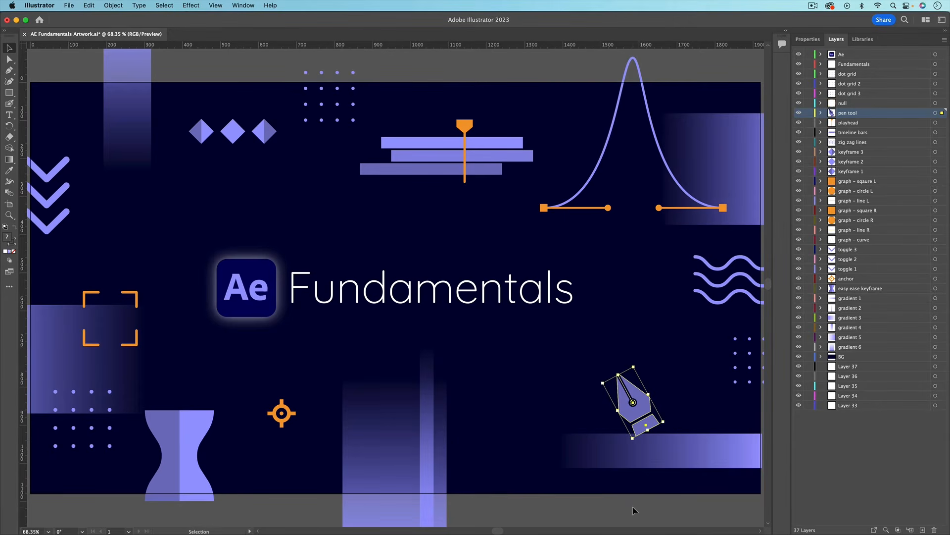
pyautogui.press('super+s')
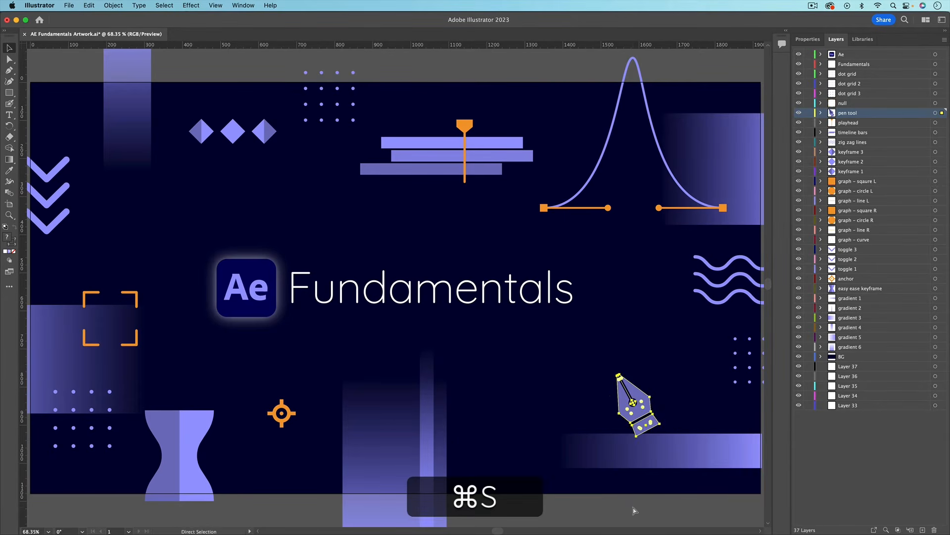
pyautogui.moveTo(532, 529)
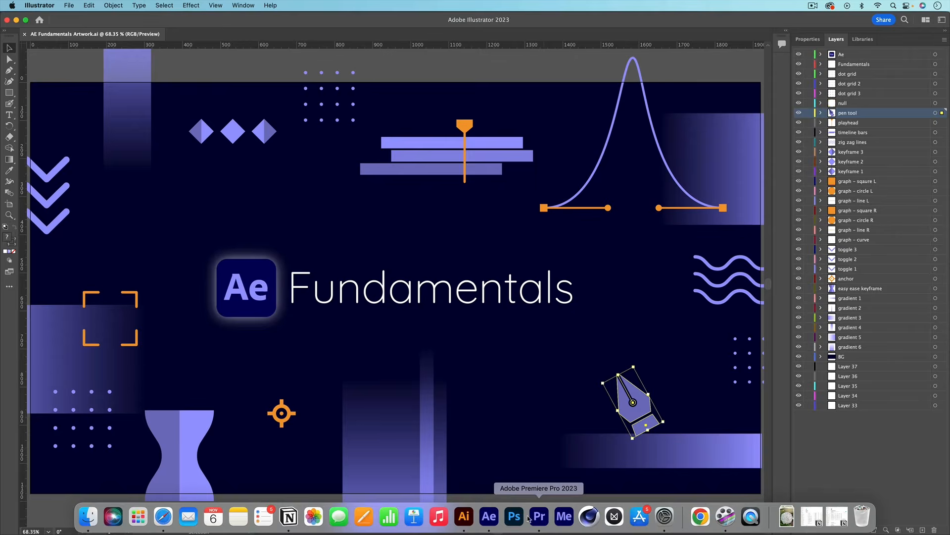
pyautogui.click(489, 518)
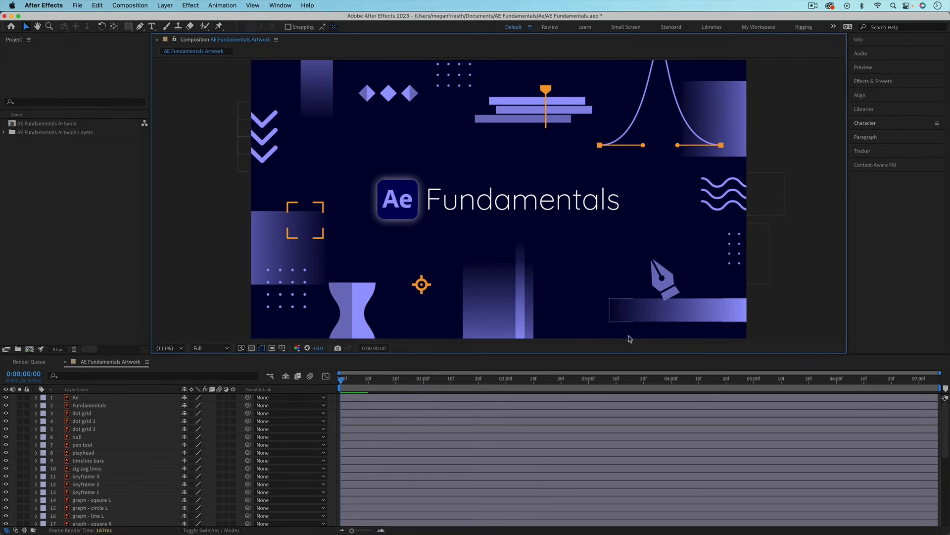
# Step: Return to Illustrator and undo the pen tool artwork's resizing
pyautogui.click(585, 534)
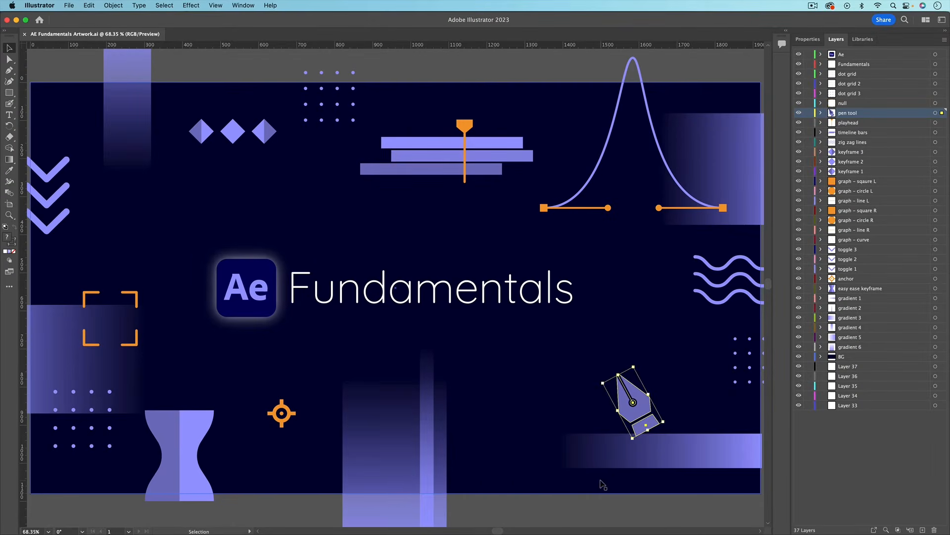
pyautogui.press('super+z')
pyautogui.press('super+z')
pyautogui.press('super+z')
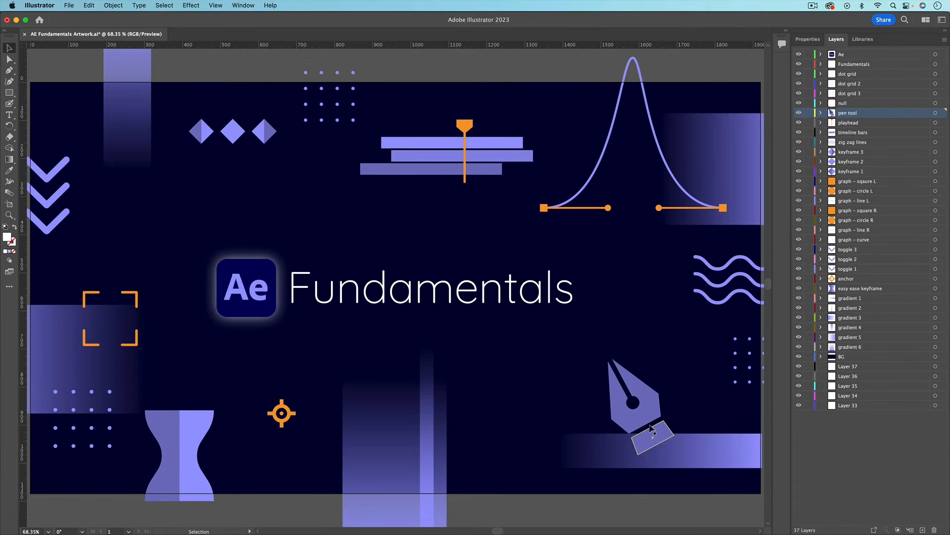
# Step: Stretch the timeline bars artwork wider to the right and save the Illustrator file
pyautogui.click(512, 154)
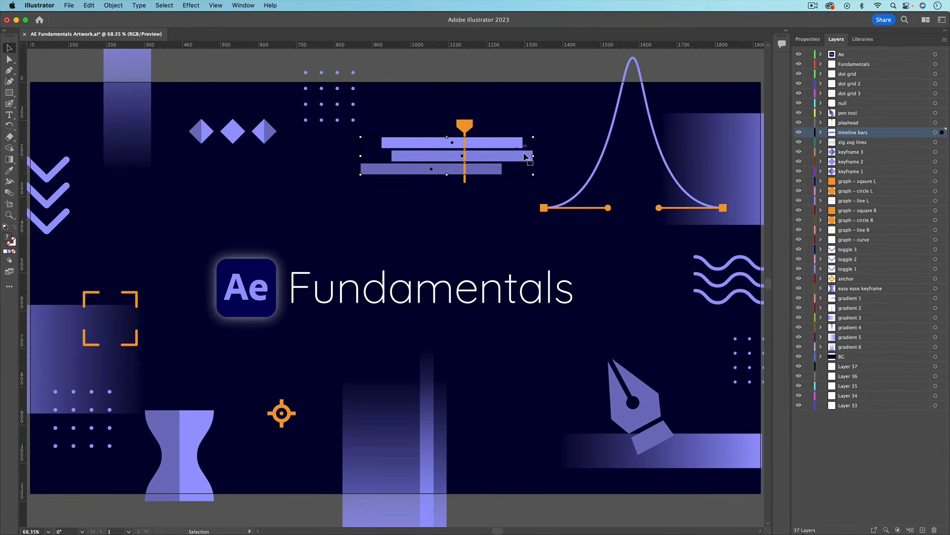
pyautogui.moveTo(534, 156); pyautogui.dragTo(598, 156)
pyautogui.press('super+s')
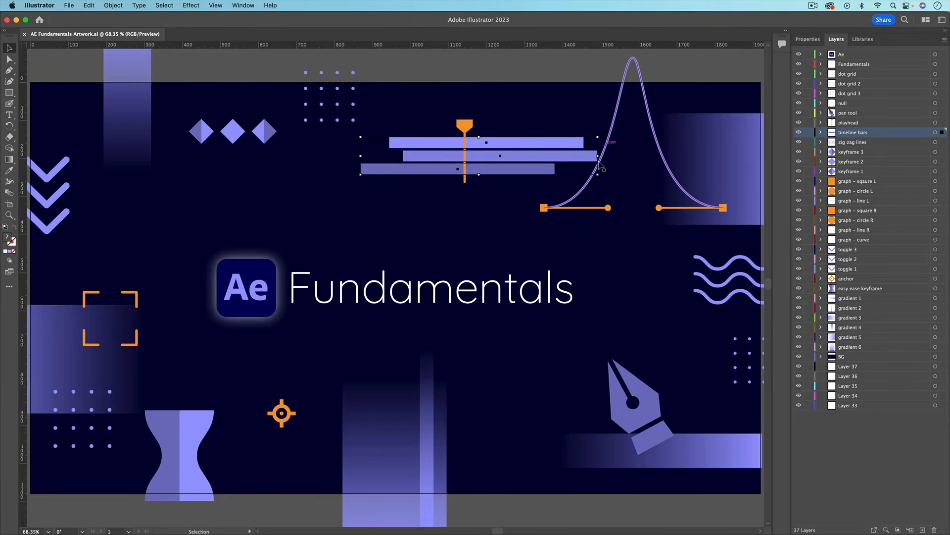
pyautogui.press('super+s')
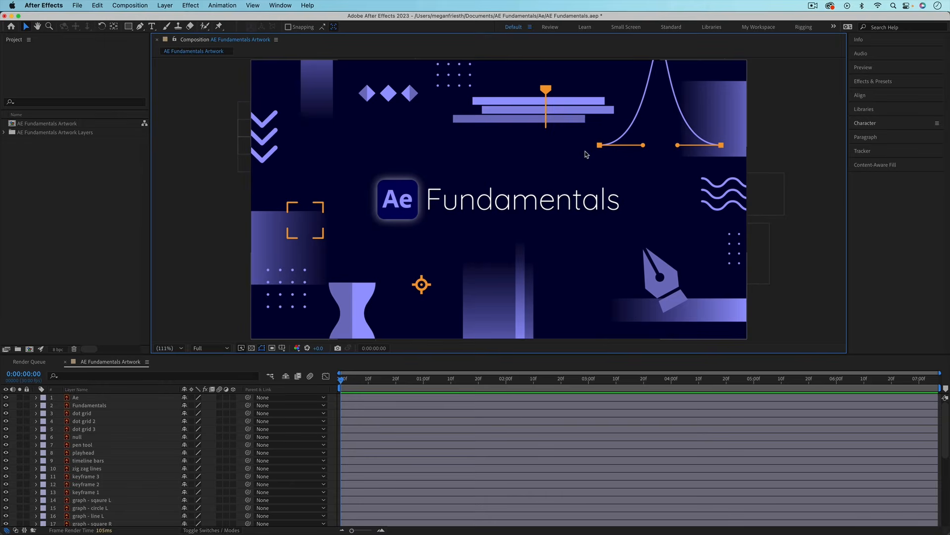
# Step: Select the timeline bars in After Effects, then return to Illustrator and undo their widening
pyautogui.click(573, 117)
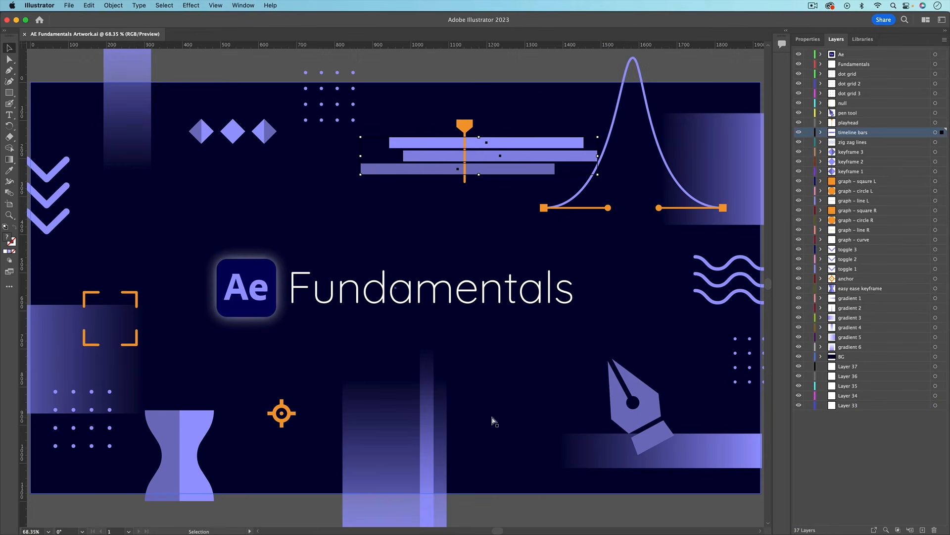
pyautogui.press('super+z')
pyautogui.hscroll(-2, 559, 174)
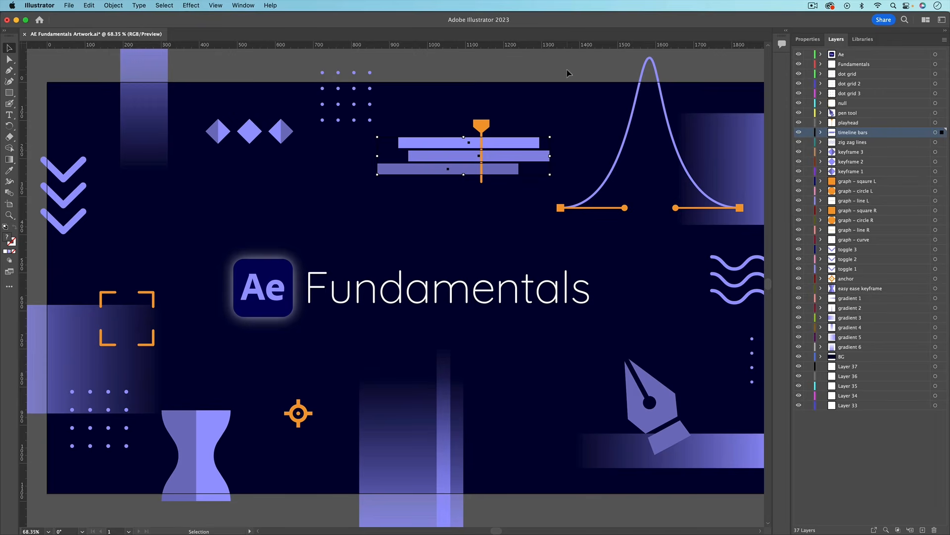
# Step: Delete the Ae layer together with its artwork in Illustrator and save the file
pyautogui.click(850, 56)
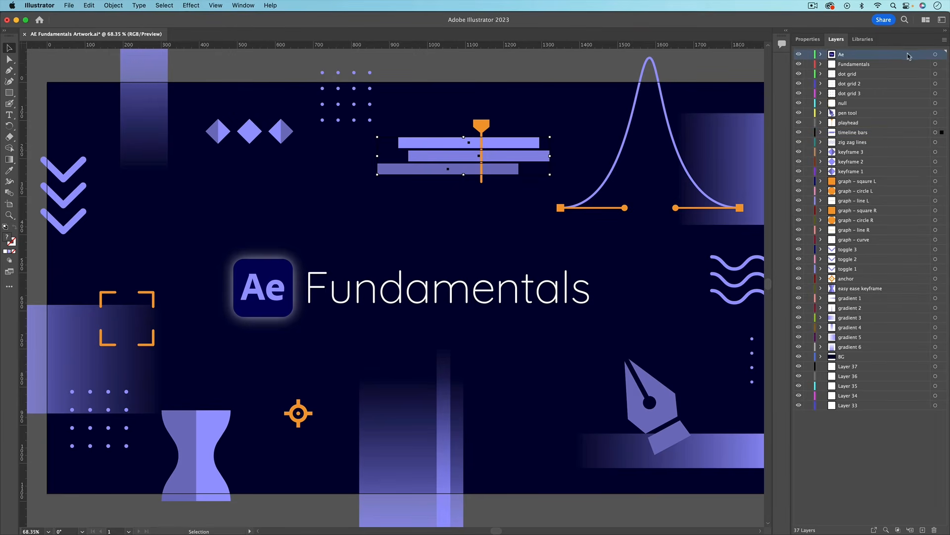
pyautogui.keyDown('alt'); pyautogui.click(841, 55); pyautogui.keyUp('alt')
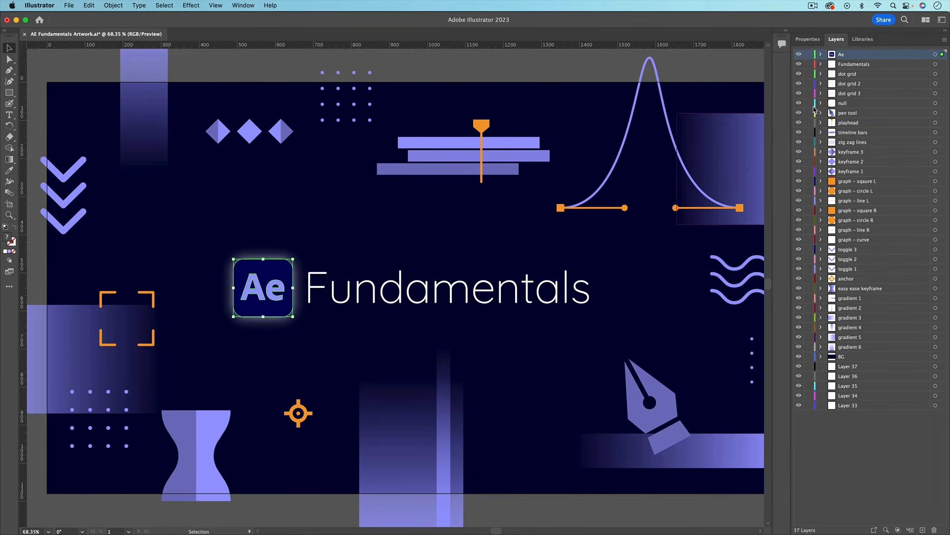
pyautogui.click(934, 529)
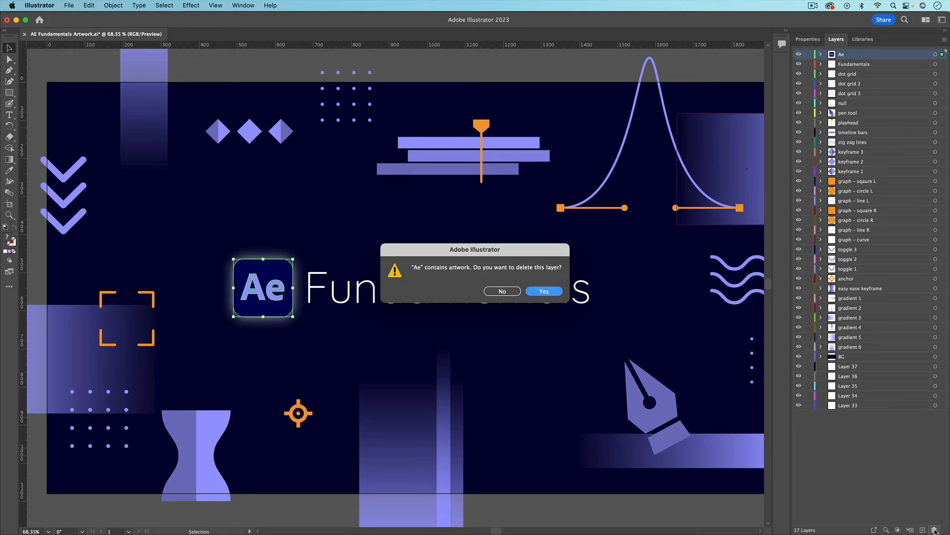
pyautogui.click(544, 291)
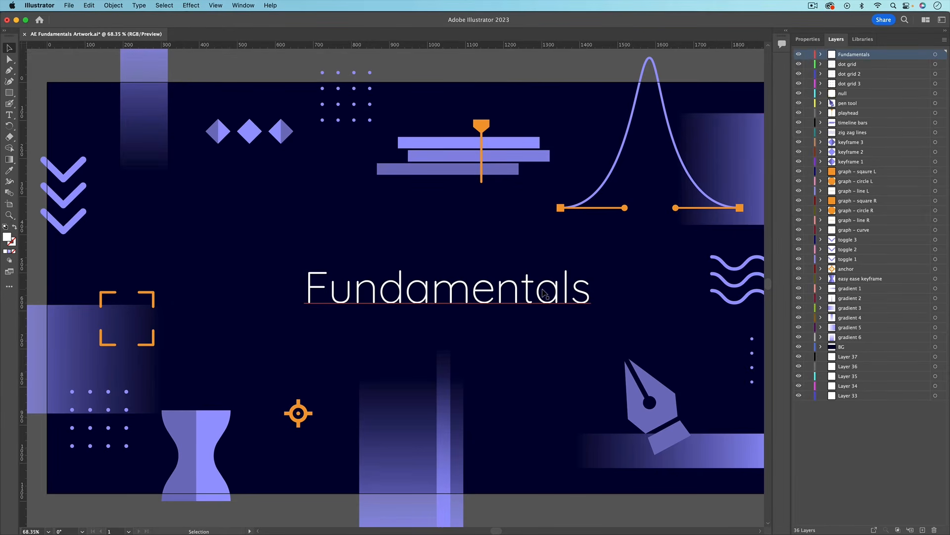
pyautogui.press('super+s')
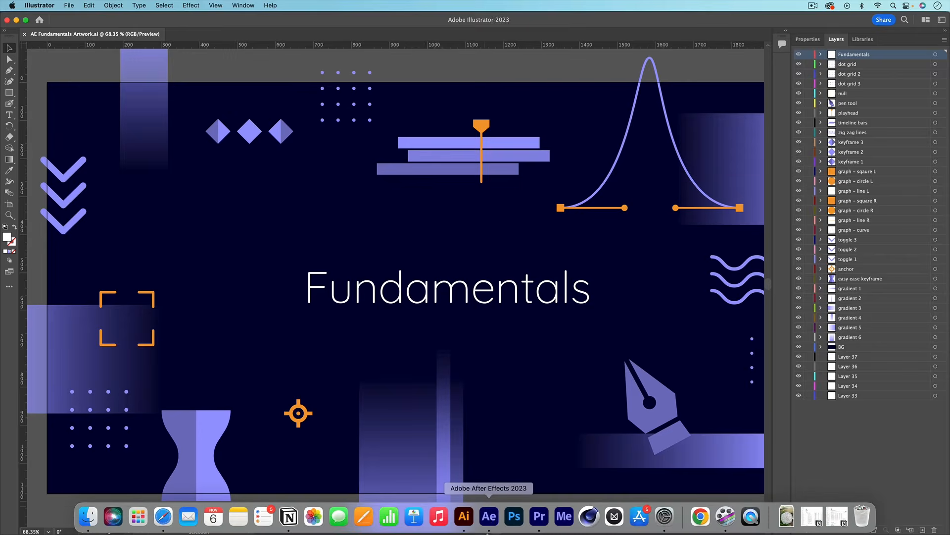
# Step: Switch to After Effects and delete the Ae layer showing the missing-footage color bars from the composition
pyautogui.click(488, 516)
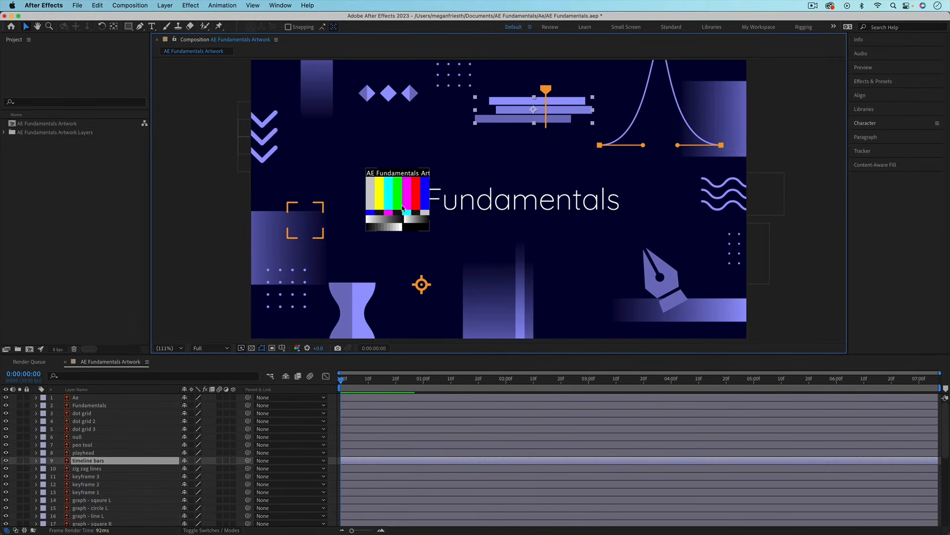
pyautogui.click(403, 209)
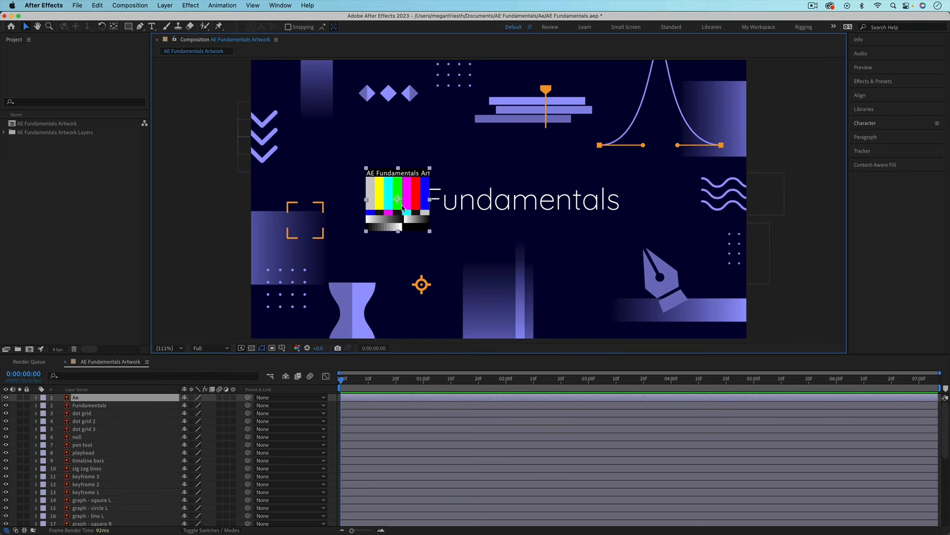
pyautogui.press('BackSpace')
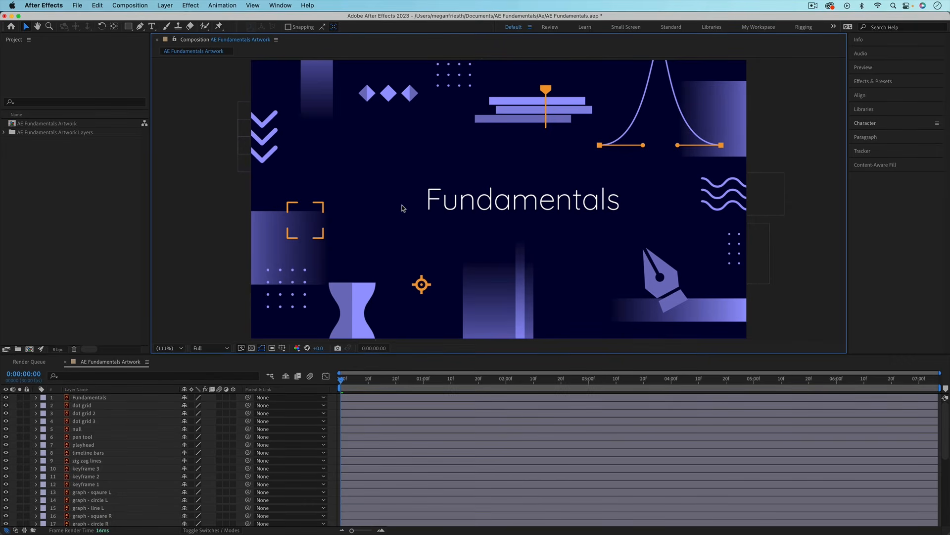
# Step: Inspect the Ae footage item inside the AE Fundamentals Artwork Layers folder, then collapse the folder
pyautogui.click(4, 132)
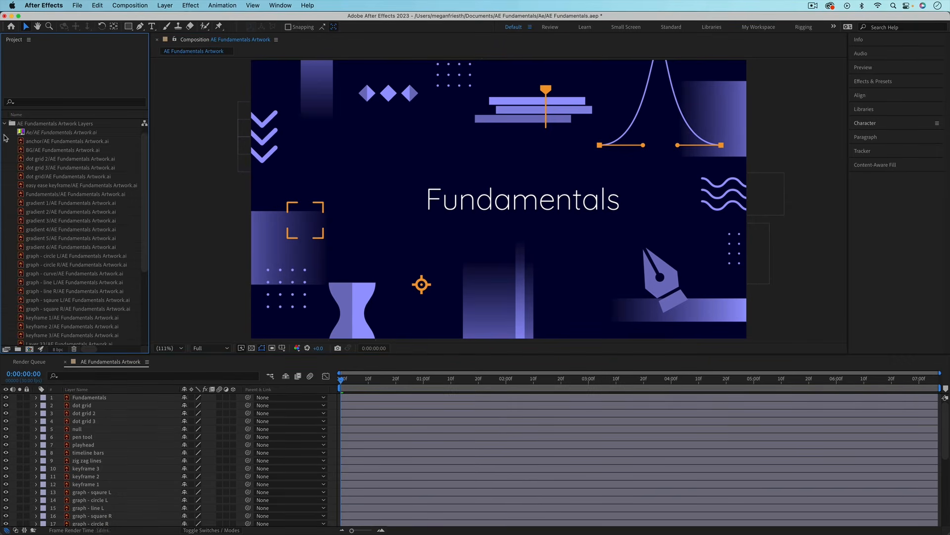
pyautogui.click(32, 133)
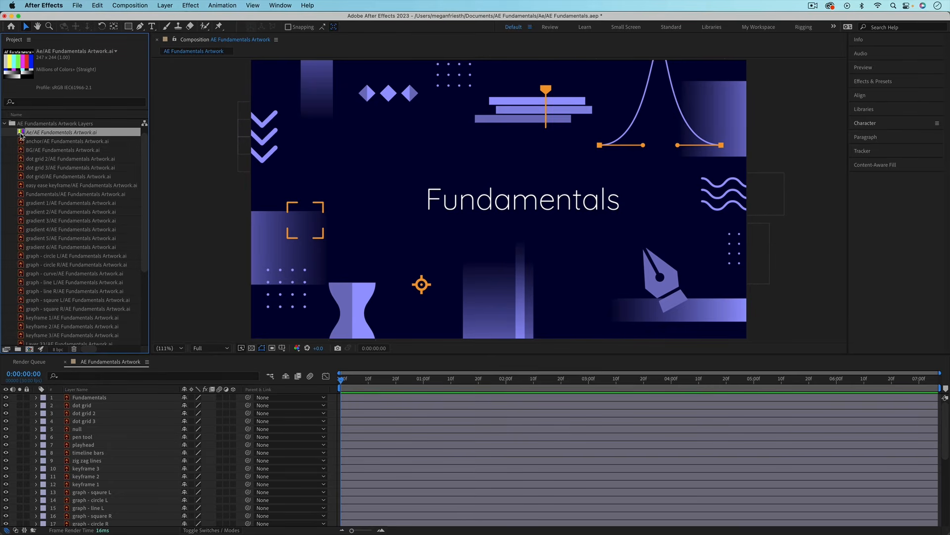
pyautogui.click(4, 123)
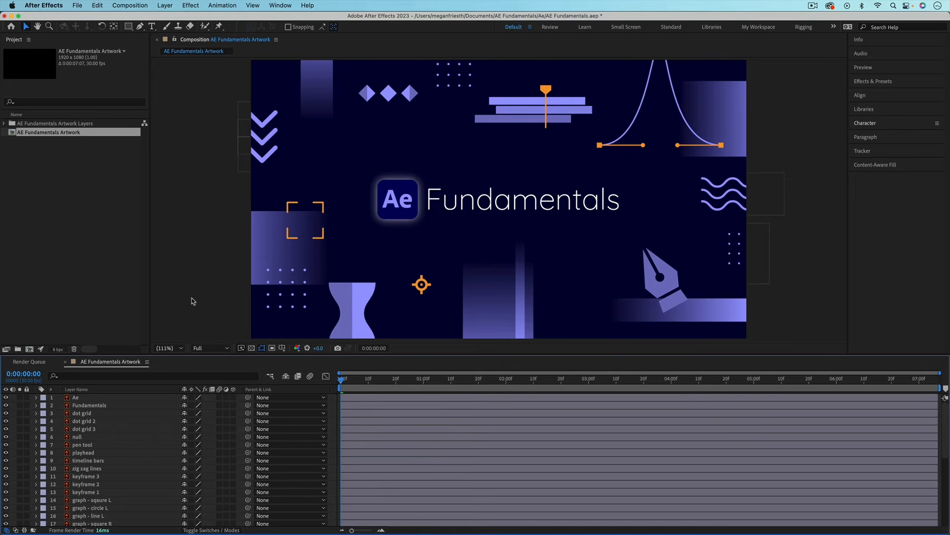
# Step: Delete the Ae layer from the composition and place its footage back from the AE Fundamentals Artwork Layers folder
pyautogui.click(77, 398)
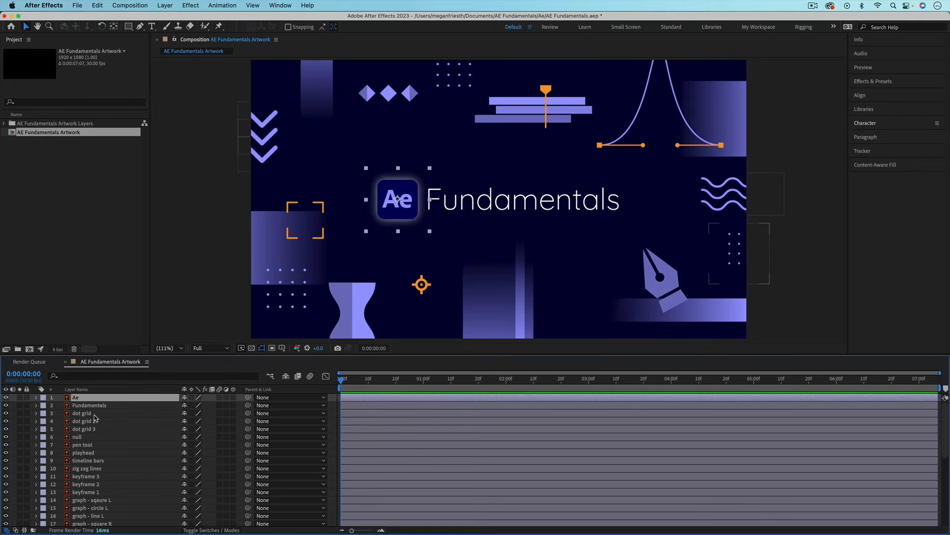
pyautogui.press('BackSpace')
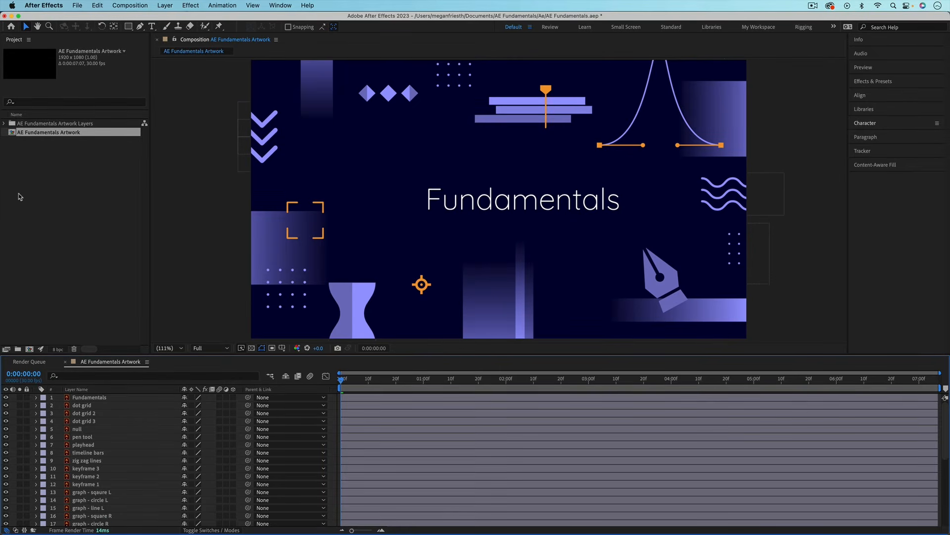
pyautogui.click(4, 124)
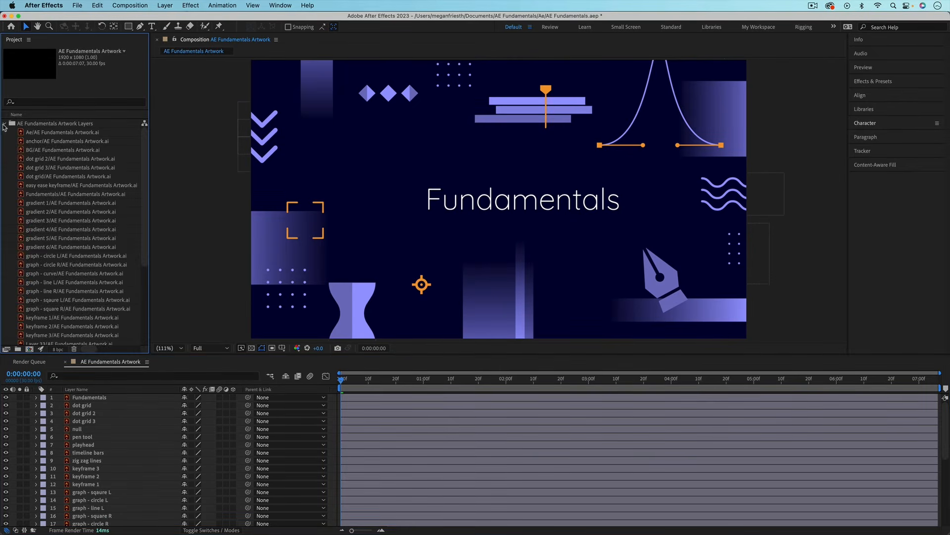
pyautogui.click(37, 132)
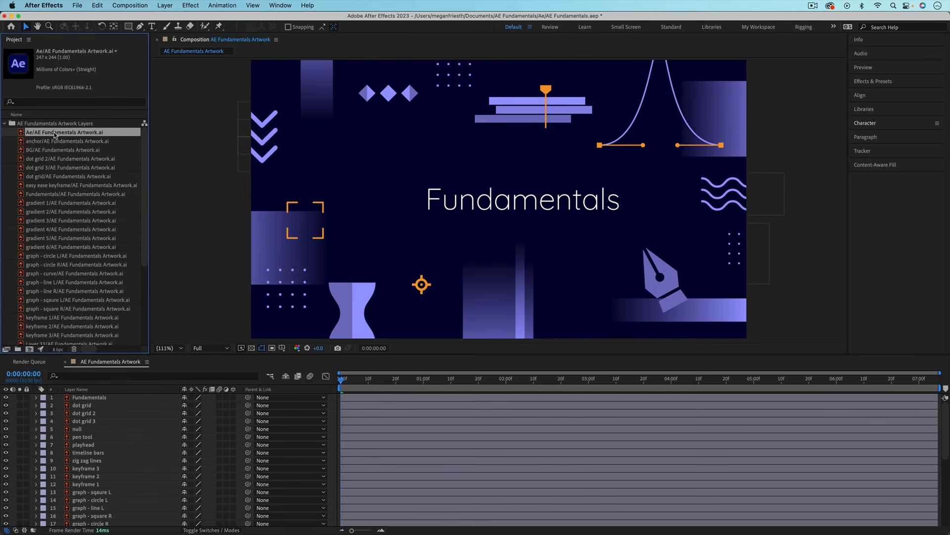
pyautogui.moveTo(49, 133); pyautogui.dragTo(400, 200)
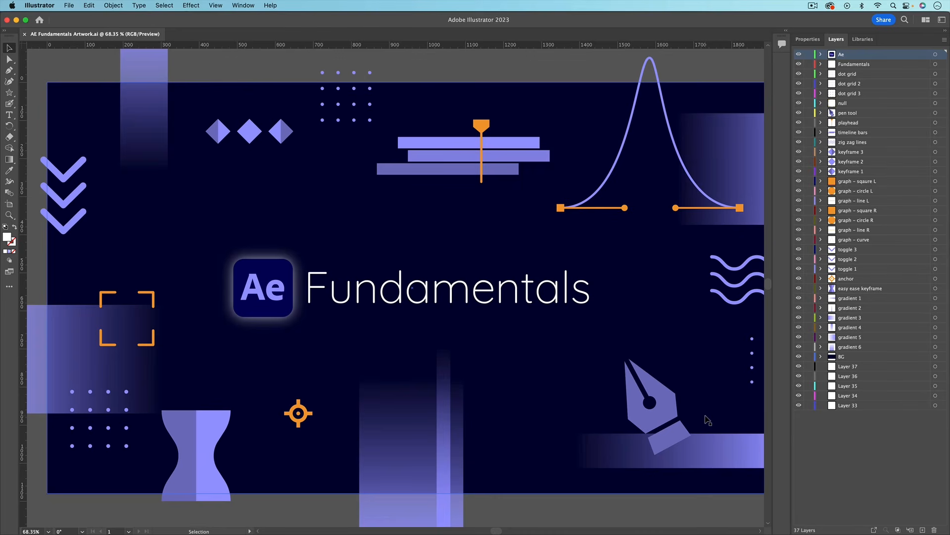
# Step: Add a new top layer in Illustrator, draw a large white star on it above the Ae logo, and save the file
pyautogui.click(708, 445)
pyautogui.click(922, 530)
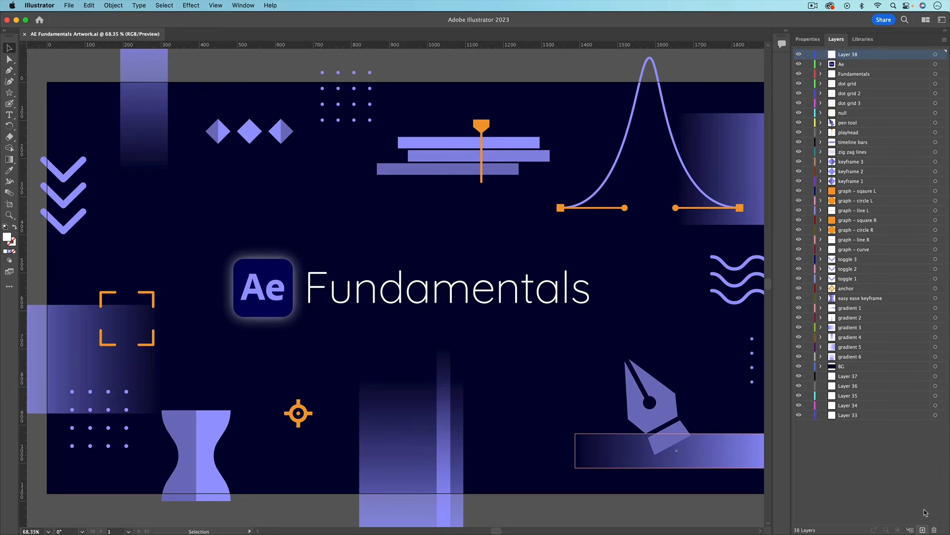
pyautogui.press('super+shift+a')
pyautogui.click(9, 93)
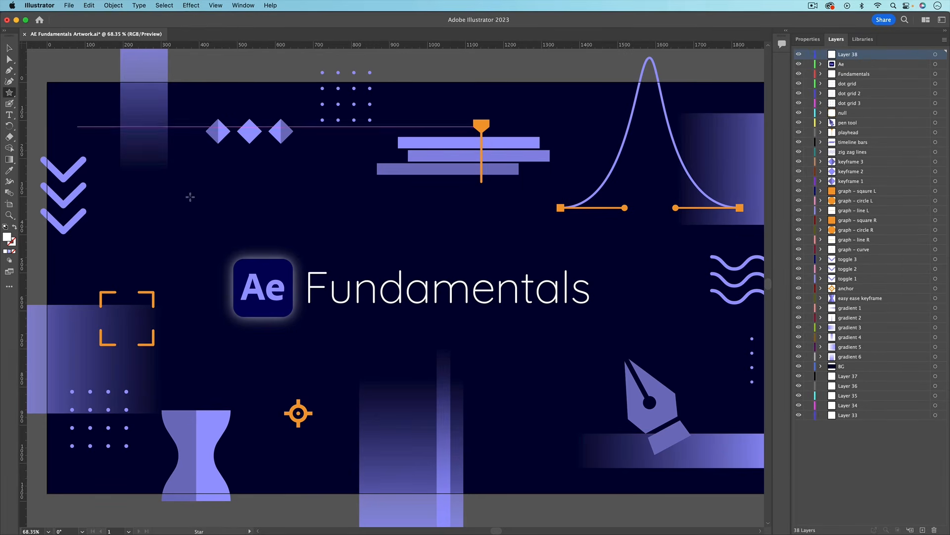
pyautogui.moveTo(241, 205); pyautogui.dragTo(328, 159)
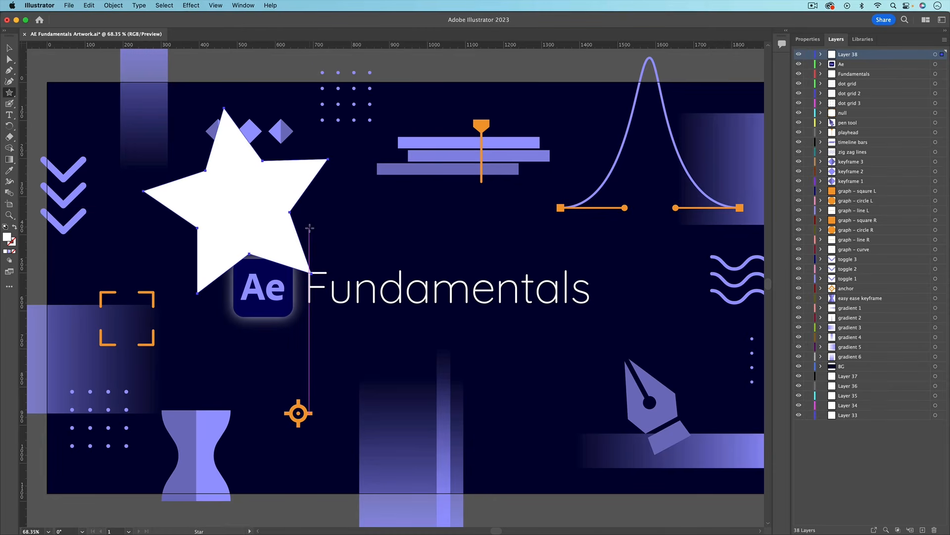
pyautogui.press('super+s')
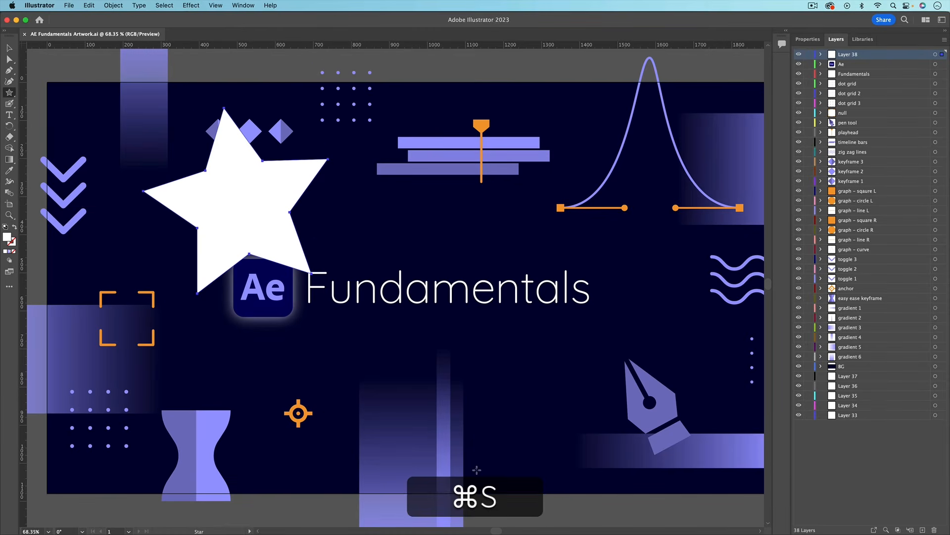
# Step: Switch to After Effects, look through the composition's layer list for the star layer and select the blank Layer 37
pyautogui.click(491, 526)
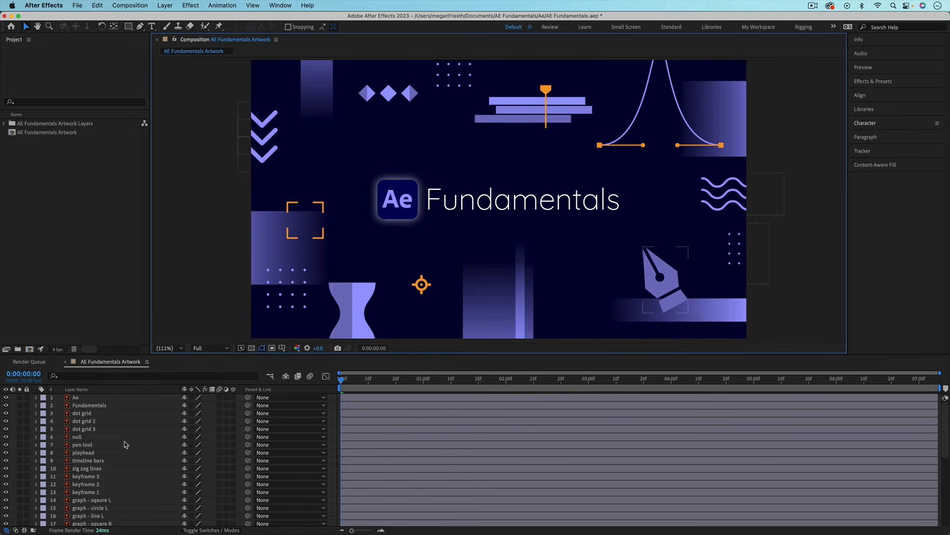
pyautogui.scroll(-5, 124, 442)
pyautogui.click(89, 490)
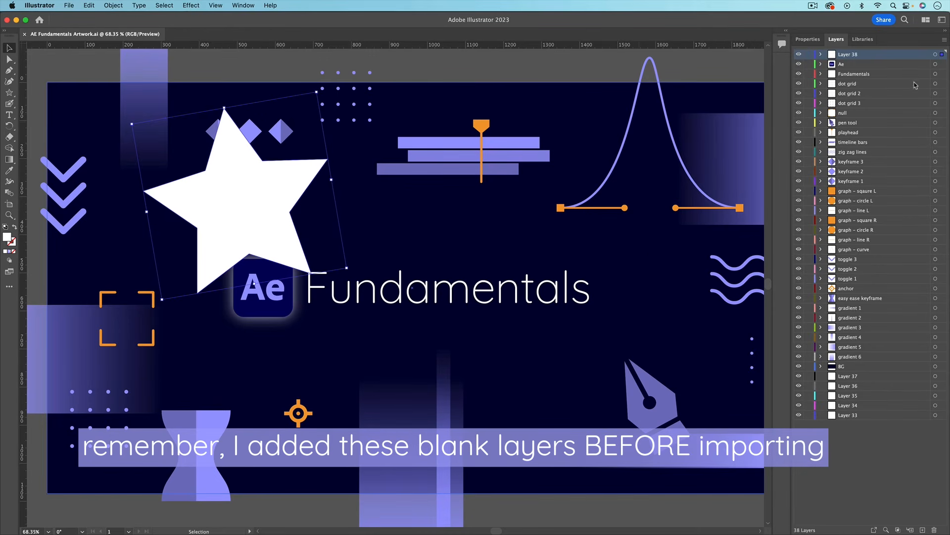
# Step: Move the star from Layer 38 to the blank Layer 37 in Illustrator and delete the emptied Layer 38
pyautogui.moveTo(943, 55); pyautogui.dragTo(941, 126)
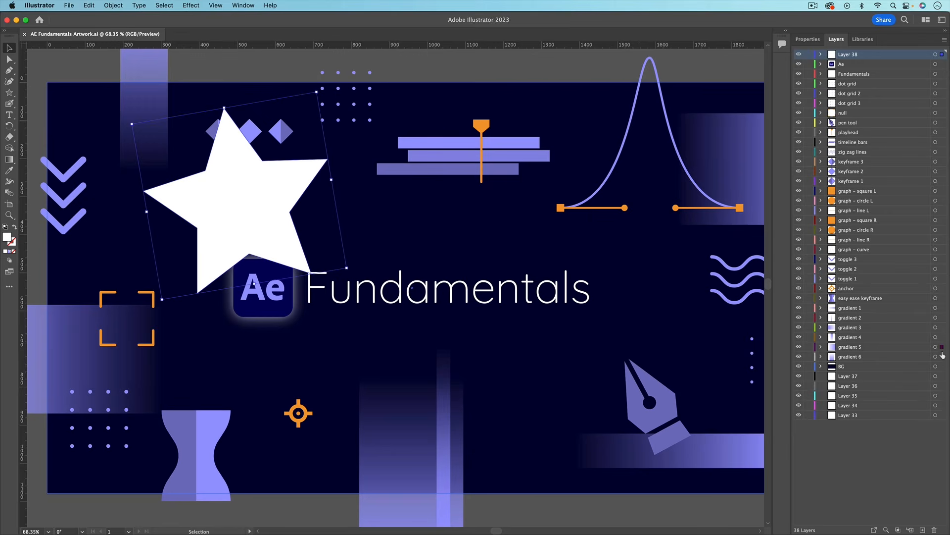
pyautogui.moveTo(938, 380); pyautogui.dragTo(939, 378)
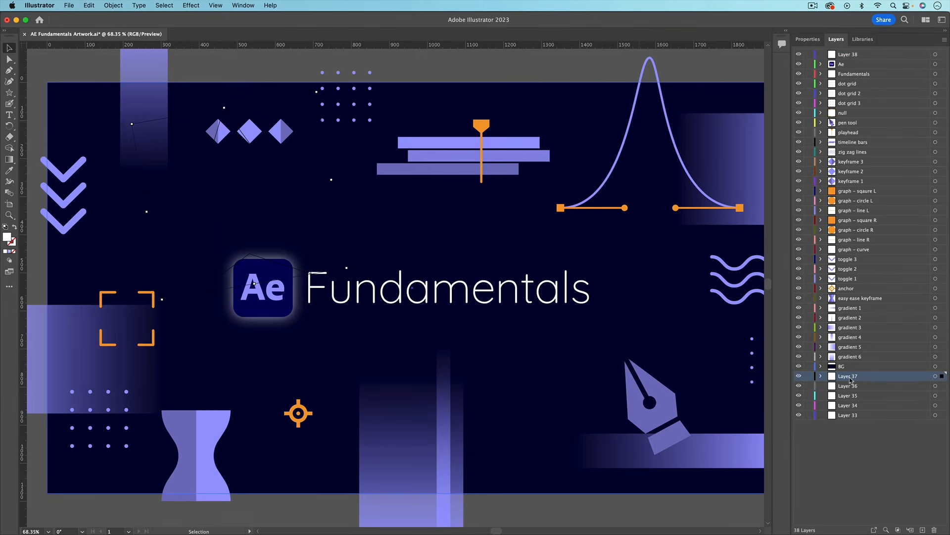
pyautogui.click(849, 55)
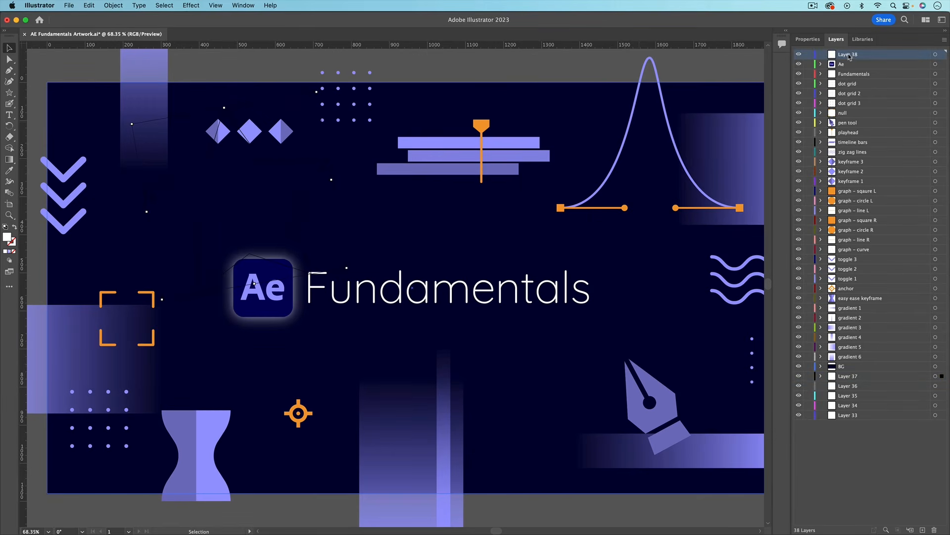
pyautogui.click(934, 530)
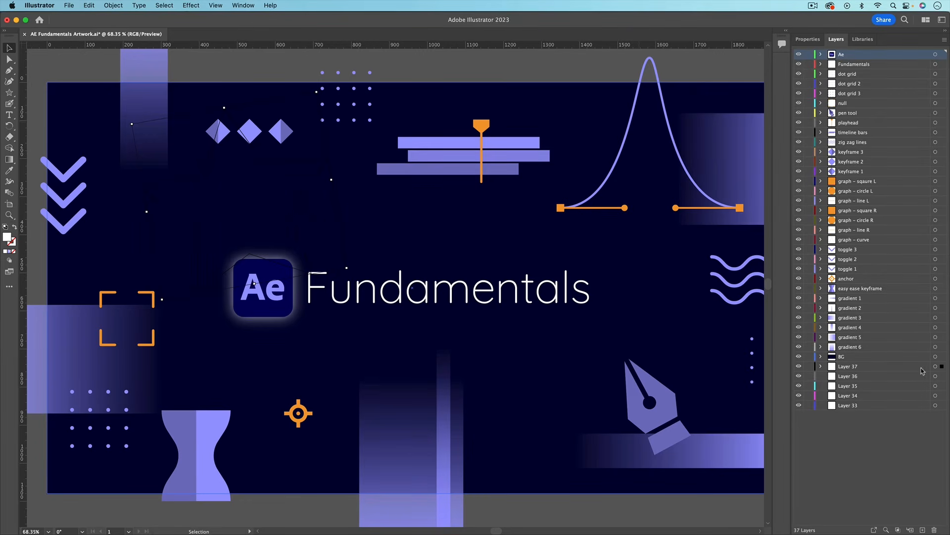
# Step: Hide and reshow the BG layer to check the star behind it, and save the Illustrator file
pyautogui.click(798, 356)
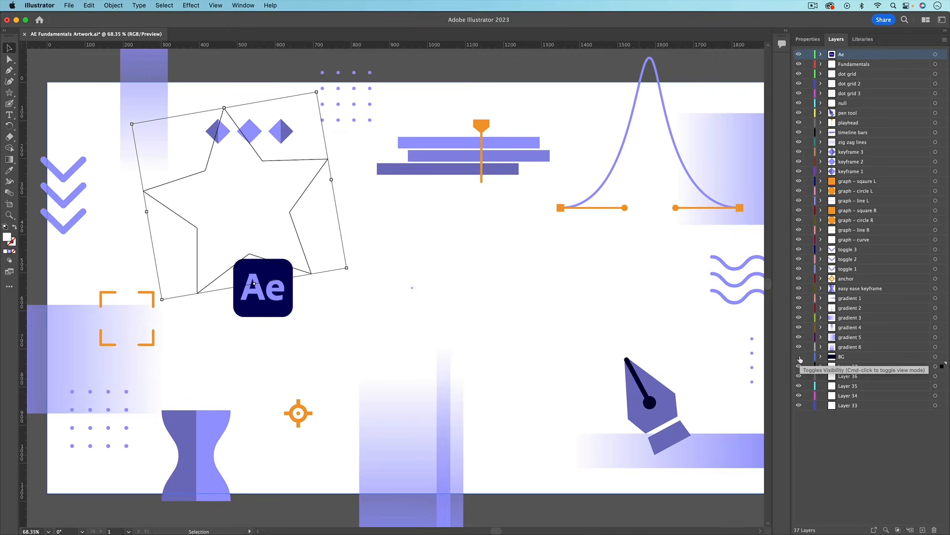
pyautogui.click(799, 356)
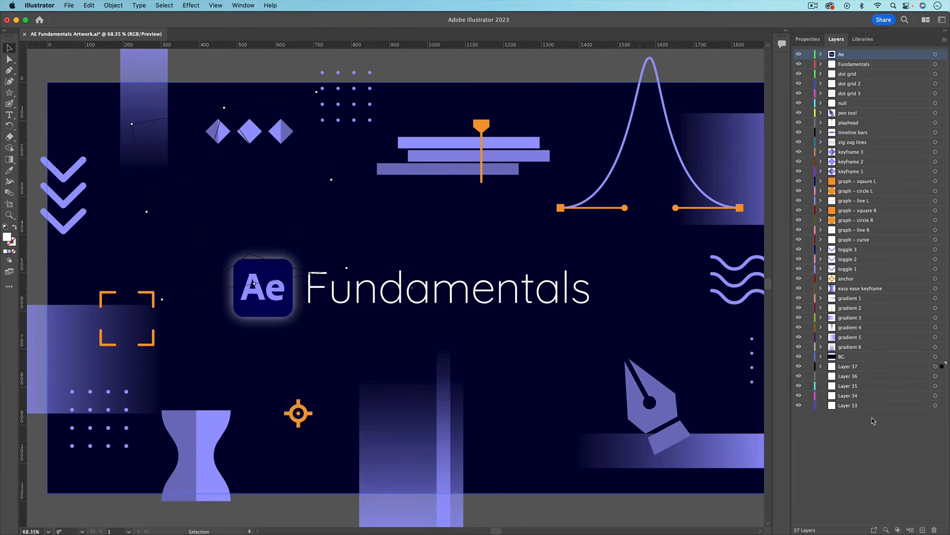
pyautogui.press('super+s')
# Step: In After Effects, bring Layer 37 to the top of the layer stack and move it from the composition's lower-left corner to above the Ae logo
pyautogui.moveTo(527, 515)
pyautogui.click(489, 516)
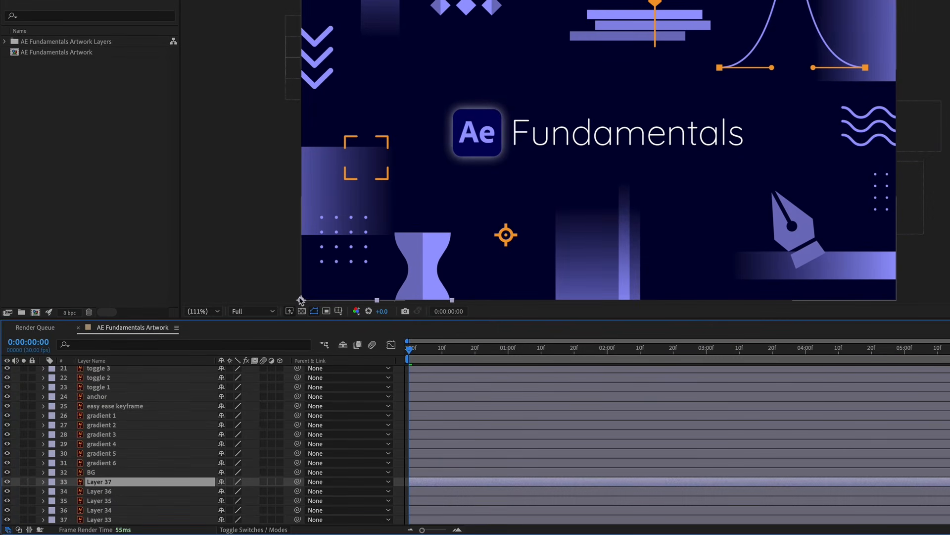
pyautogui.moveTo(102, 482); pyautogui.dragTo(120, 371)
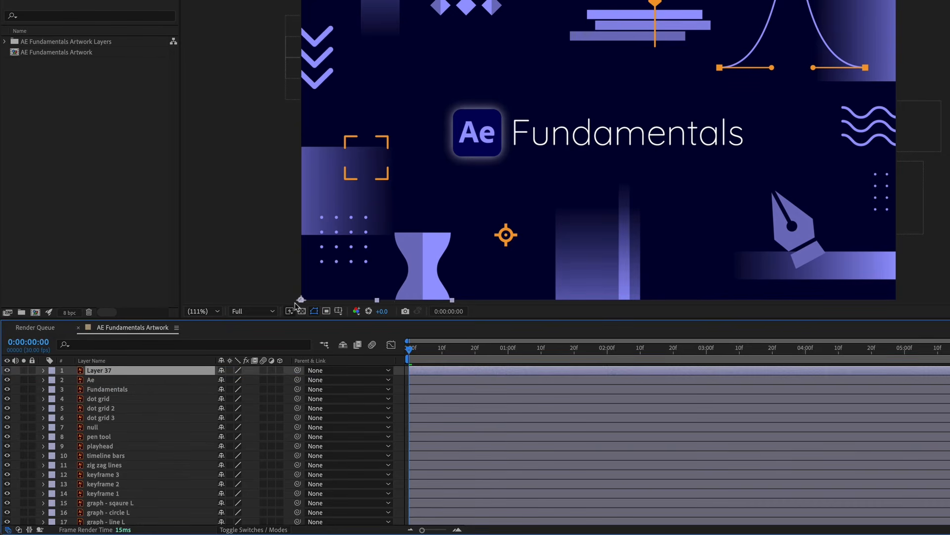
pyautogui.moveTo(301, 300); pyautogui.dragTo(472, 60)
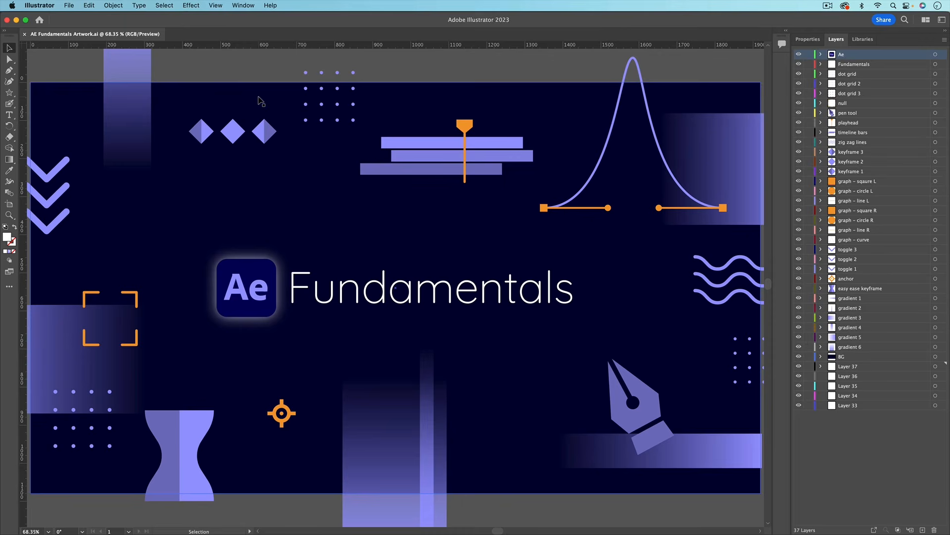
# Step: Draw a small star on the Fundamentals layer in Illustrator, at the upper right of the text's final letter
pyautogui.click(856, 66)
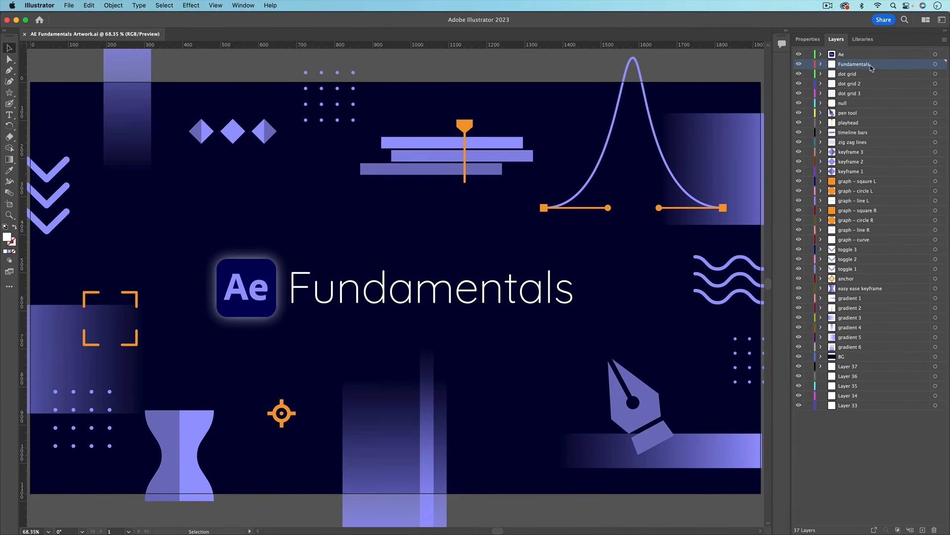
pyautogui.click(556, 306)
pyautogui.click(9, 92)
pyautogui.moveTo(575, 273); pyautogui.dragTo(583, 278)
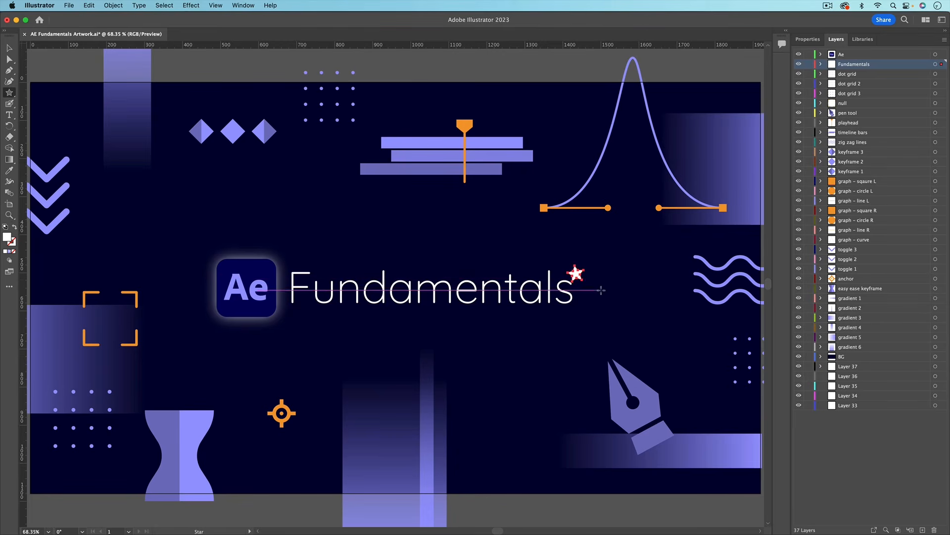
# Step: Save the Illustrator file with the added star and switch to After Effects to check the Fundamentals text
pyautogui.press('v')
pyautogui.press('cmd+s')
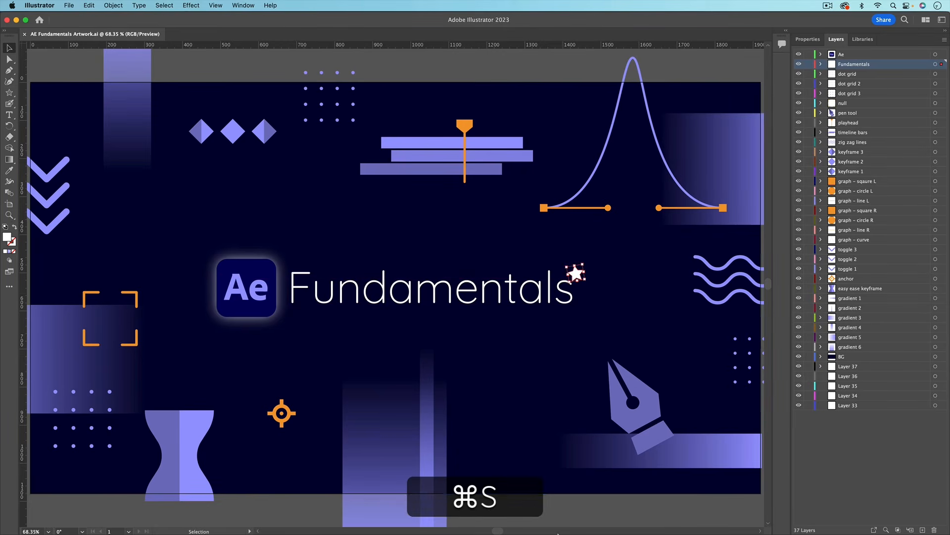
pyautogui.click(490, 517)
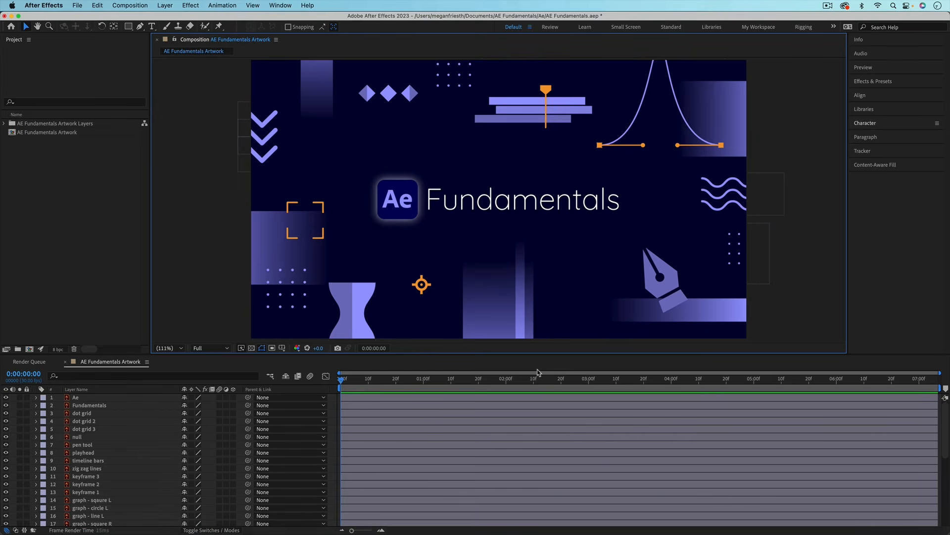
pyautogui.click(619, 195)
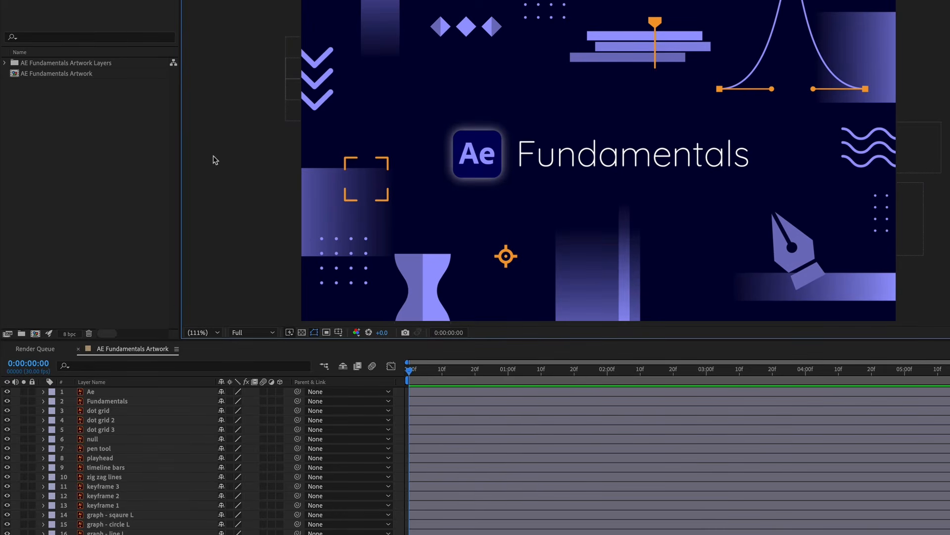
# Step: Create shapes from the vector layer of the uppermost chevron, toggle 1
pyautogui.click(315, 66)
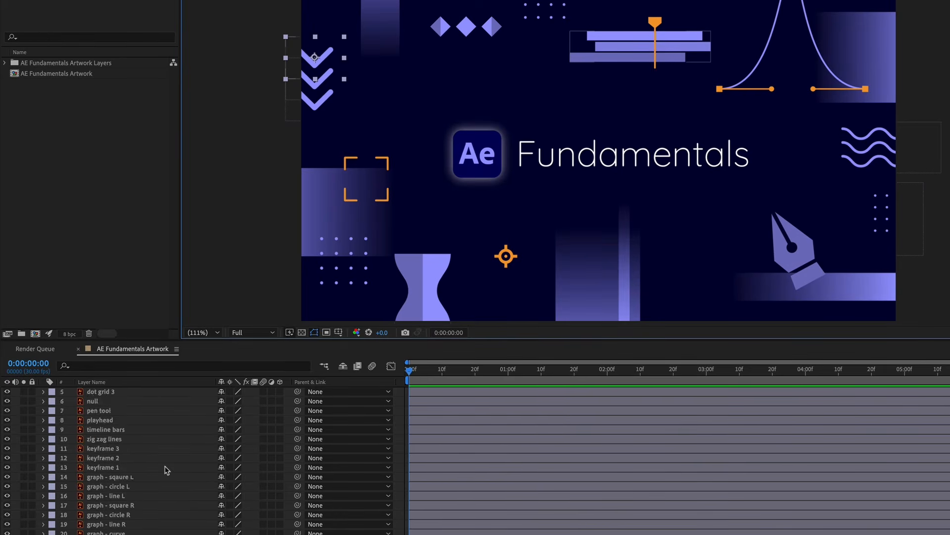
pyautogui.scroll(-5, 166, 465)
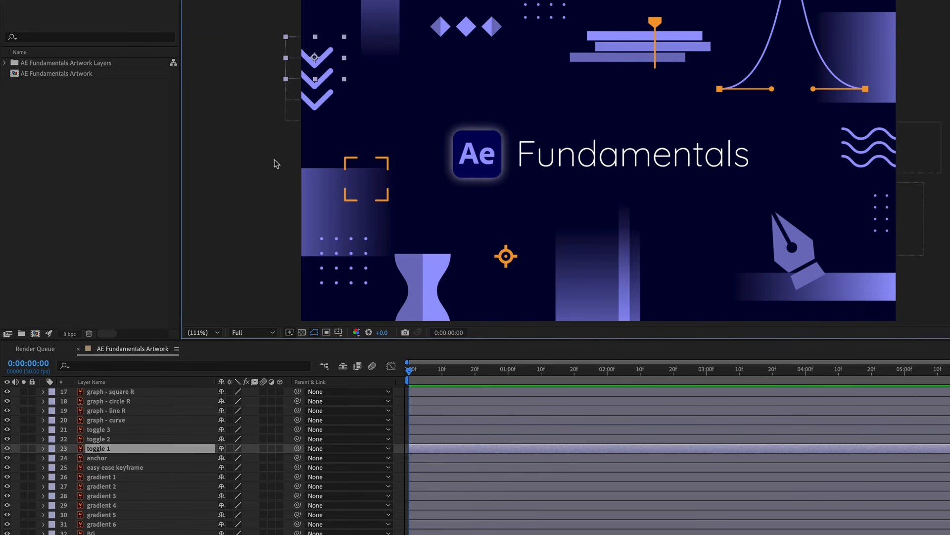
pyautogui.rightClick(322, 52)
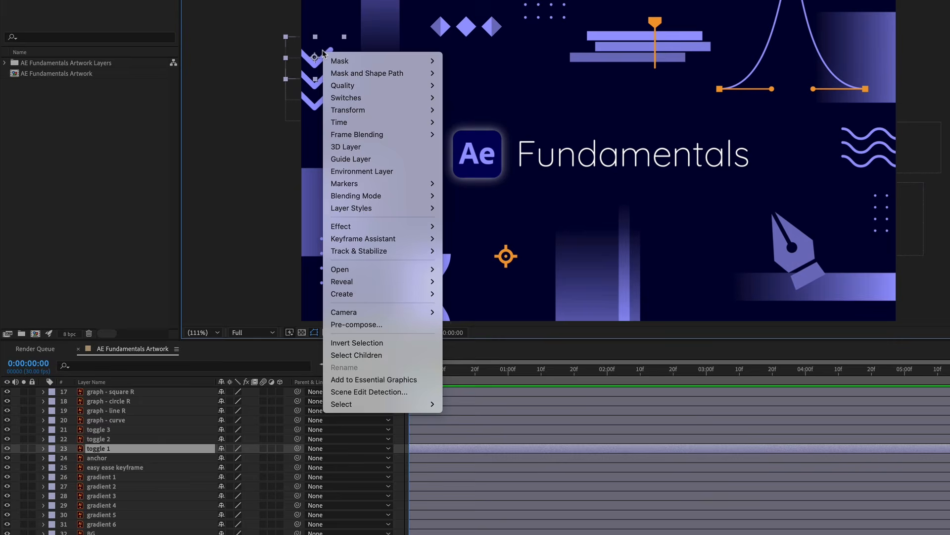
pyautogui.moveTo(353, 294)
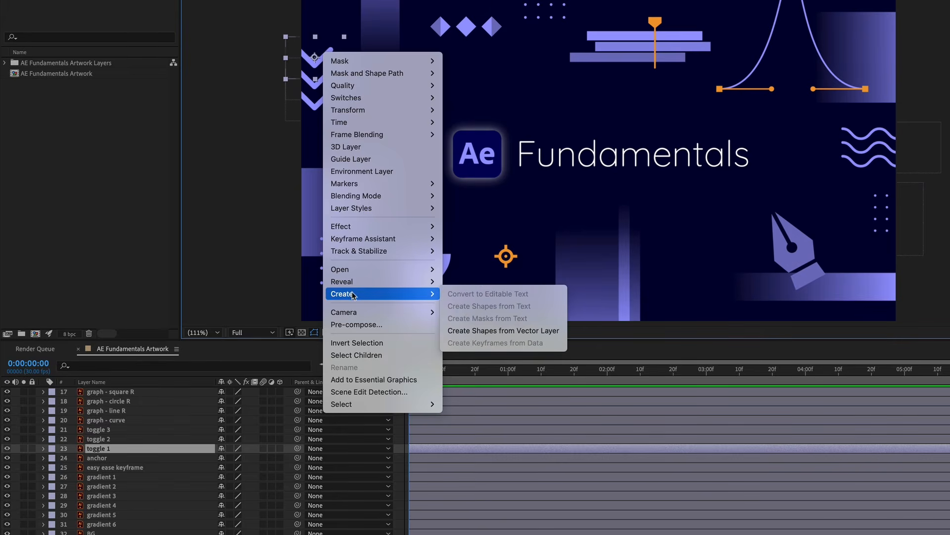
pyautogui.click(476, 332)
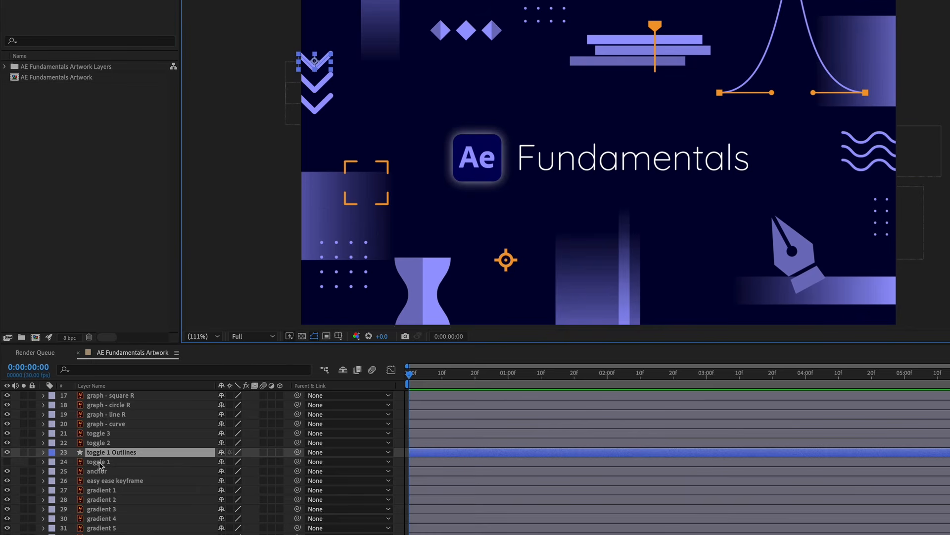
# Step: Compare the toggle 1 Outlines shape layer with the original toggle 1 layer by expanding the properties of both
pyautogui.click(94, 462)
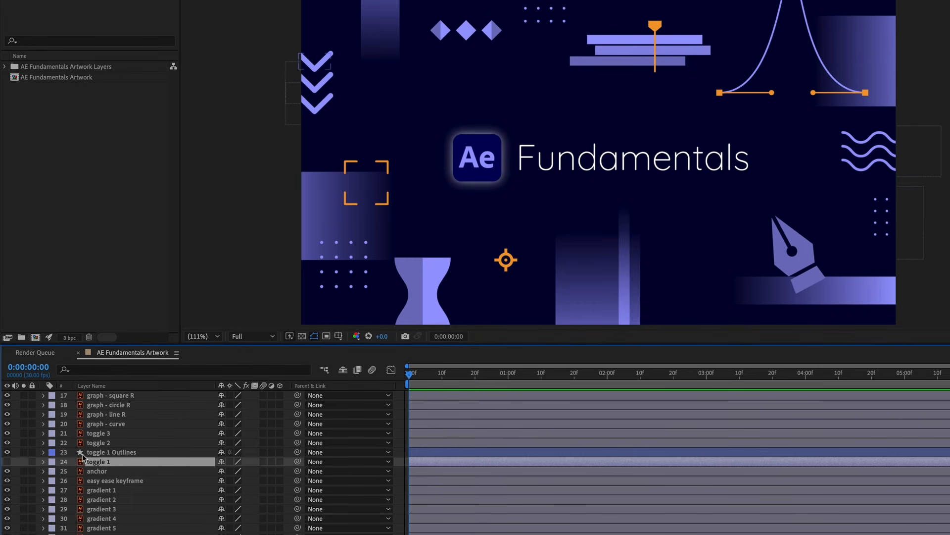
pyautogui.click(104, 453)
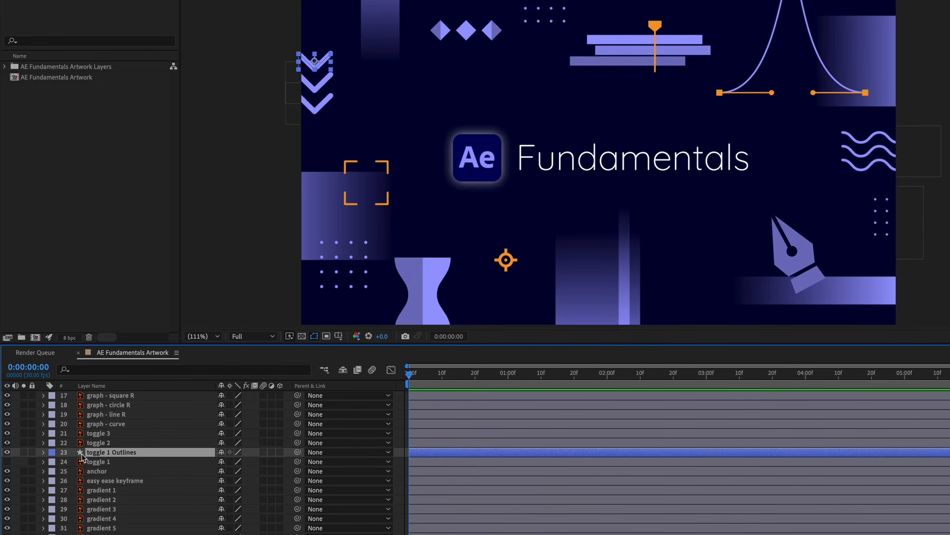
pyautogui.click(44, 453)
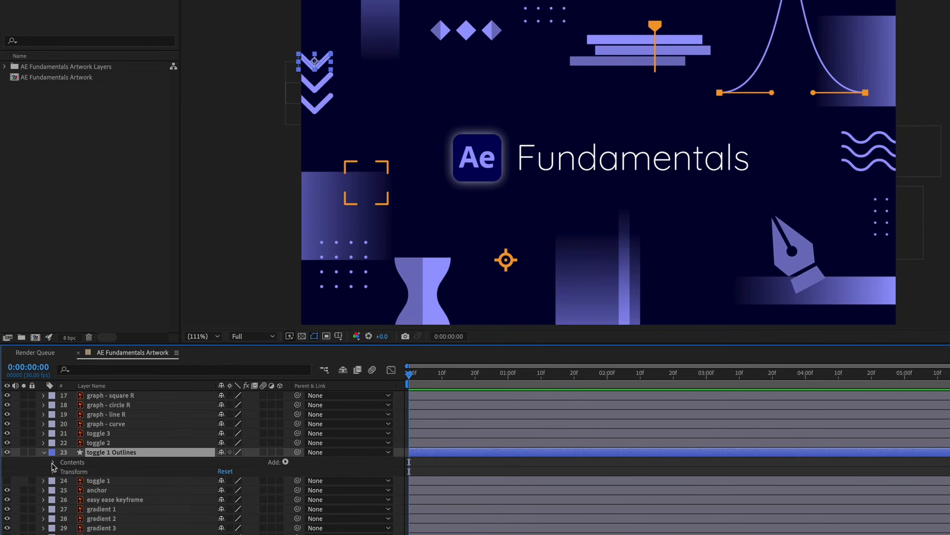
pyautogui.click(71, 465)
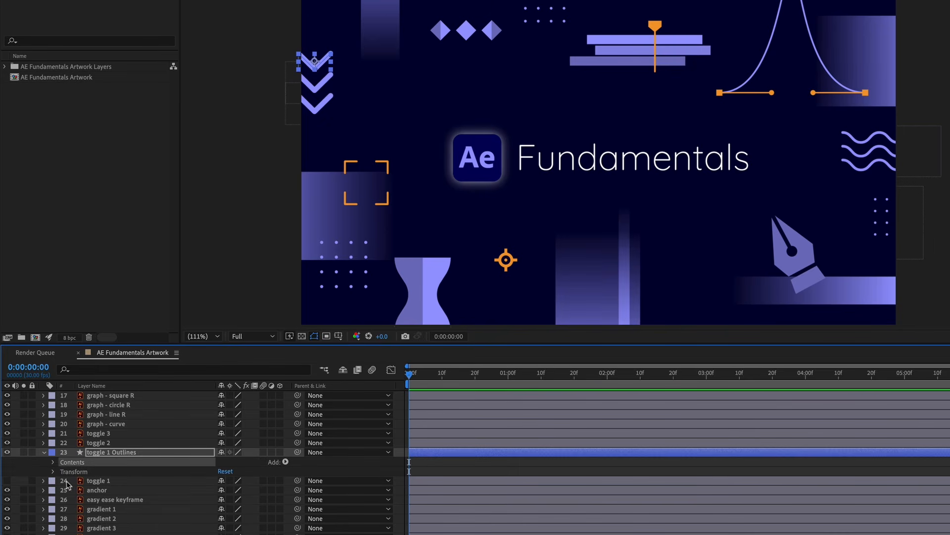
pyautogui.click(45, 483)
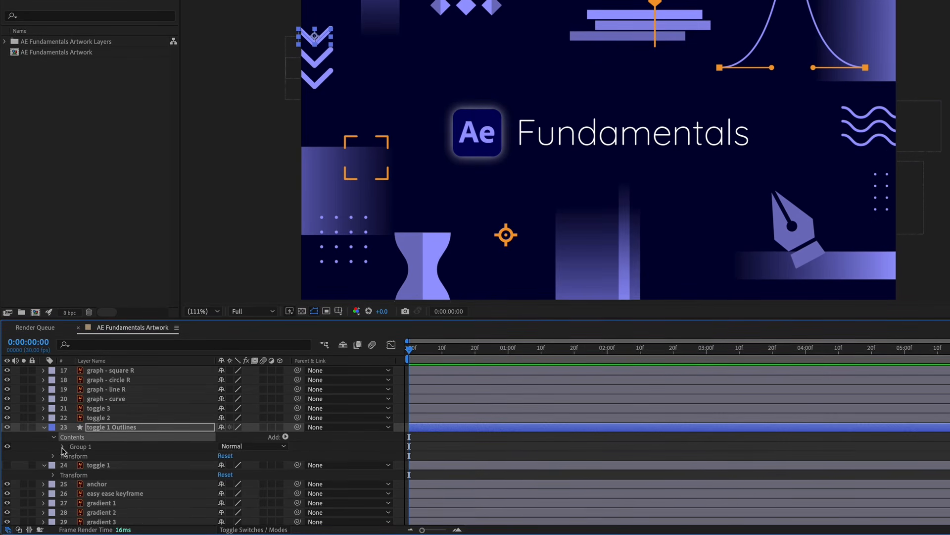
# Step: Expand Group 1 of toggle 1 Outlines to its Stroke 1 settings, try a different stroke width and undo it
pyautogui.click(53, 448)
pyautogui.click(89, 456)
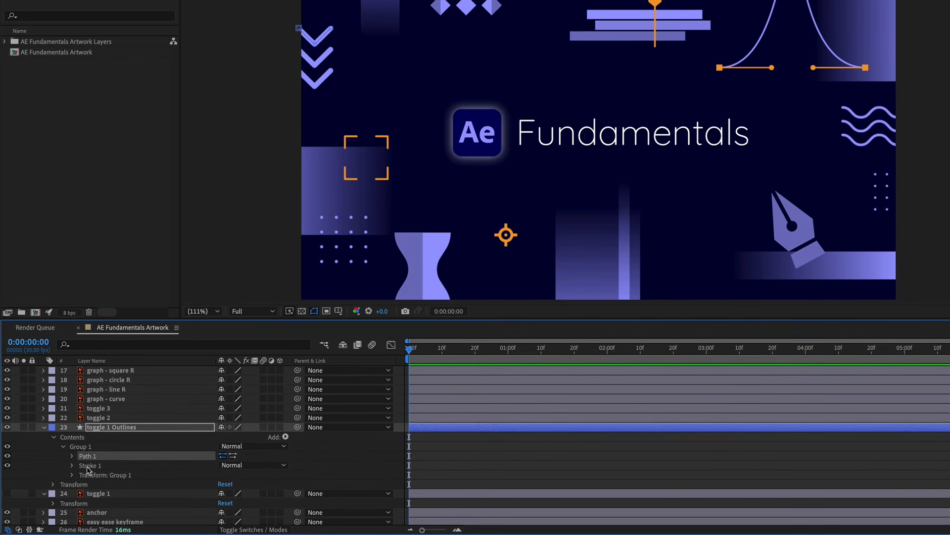
pyautogui.click(88, 467)
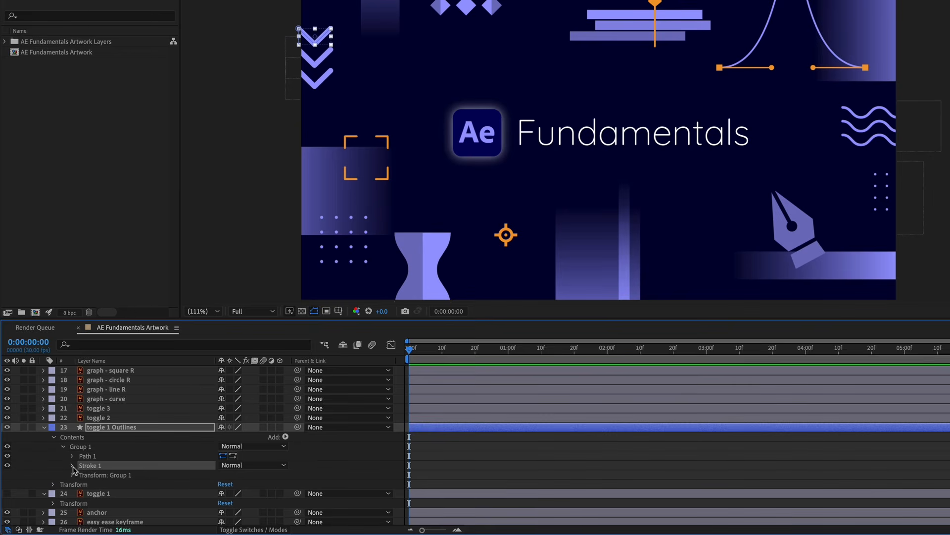
pyautogui.click(73, 465)
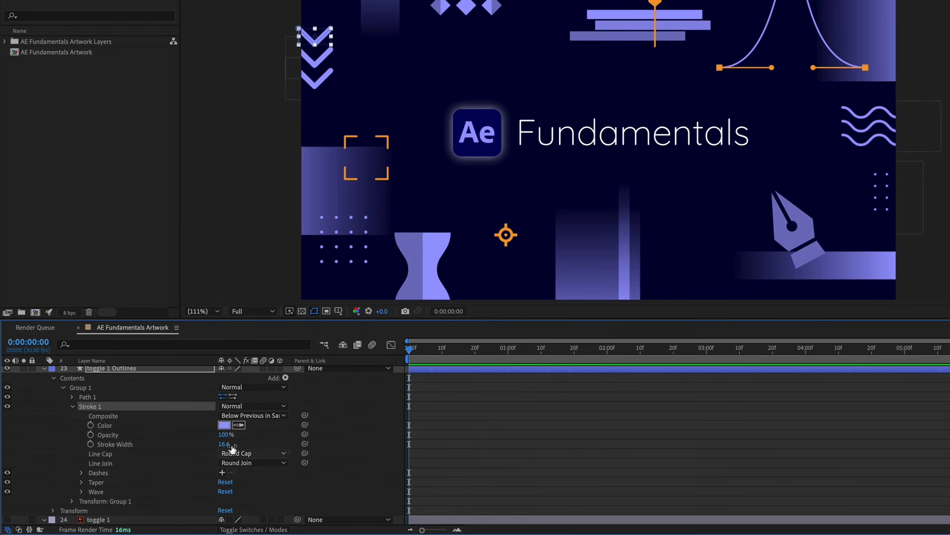
pyautogui.moveTo(223, 444); pyautogui.dragTo(227, 444)
pyautogui.press('super+z')
# Step: Keyframe Path 1 of toggle 1 Outlines at 0:00:00:00, and raise the chevron's middle point at 0:00:01:00
pyautogui.click(72, 407)
pyautogui.click(73, 399)
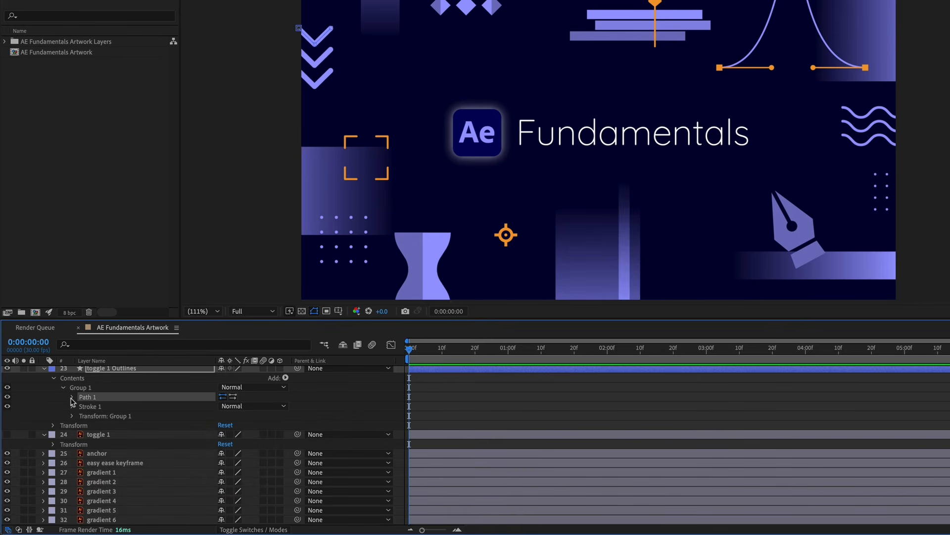
pyautogui.click(72, 397)
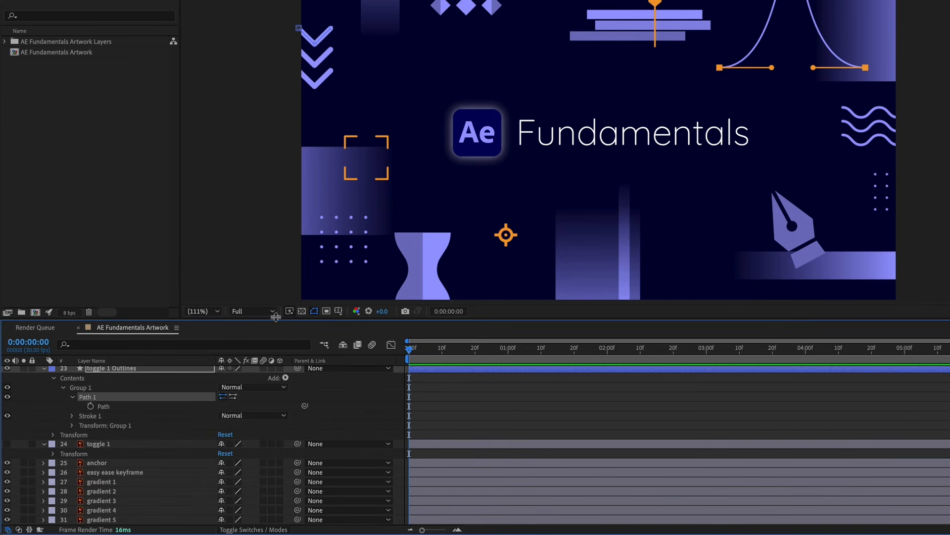
pyautogui.click(90, 406)
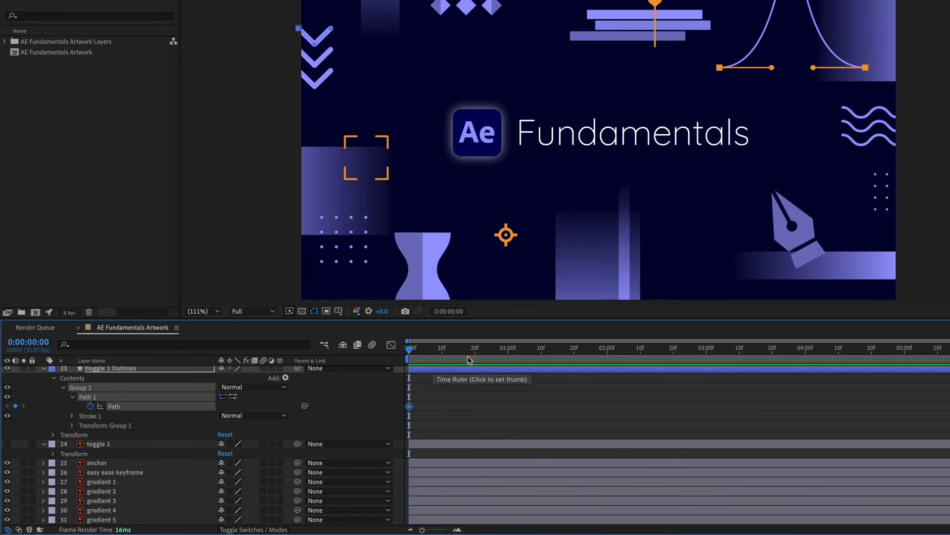
pyautogui.click(507, 349)
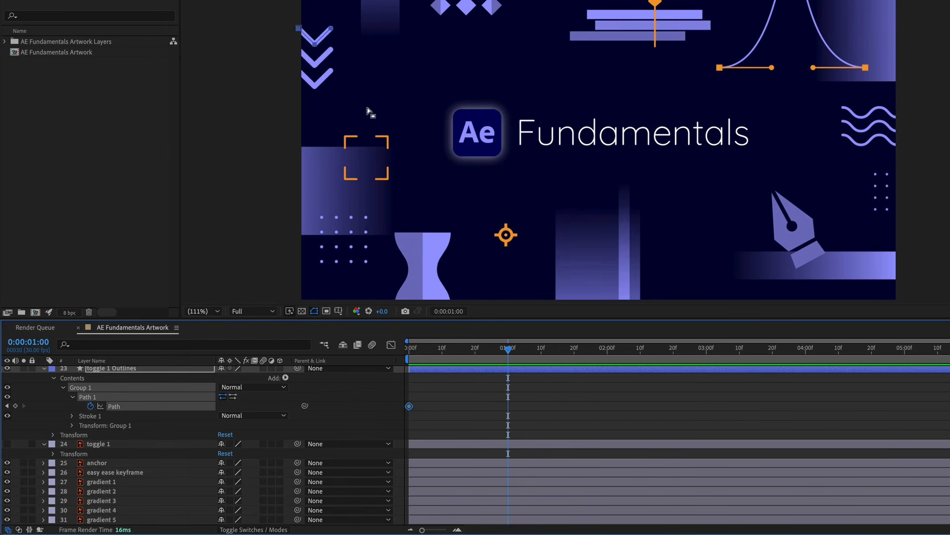
pyautogui.click(81, 396)
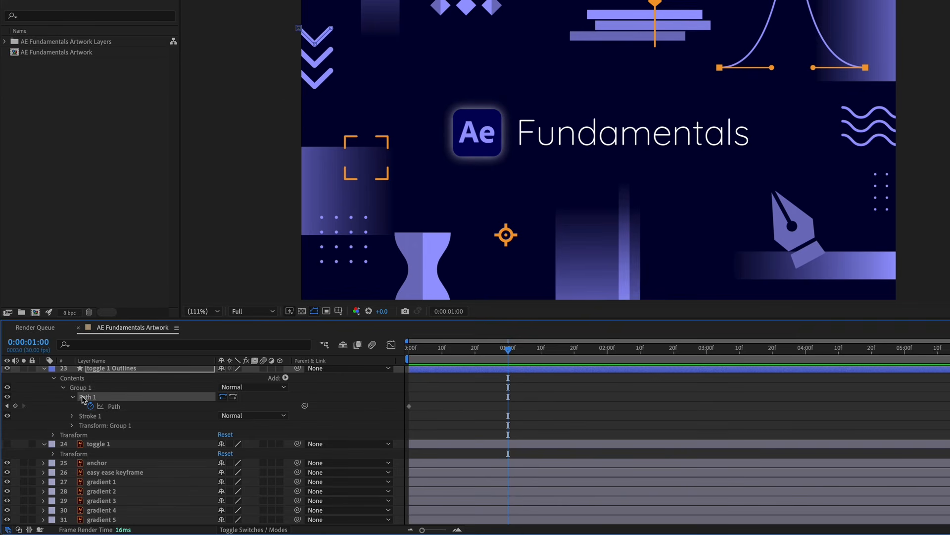
pyautogui.moveTo(316, 44); pyautogui.dragTo(316, 10)
# Step: Play back the chevron's path animation from the start of the timeline
pyautogui.moveTo(508, 349); pyautogui.dragTo(383, 355)
pyautogui.press('space')
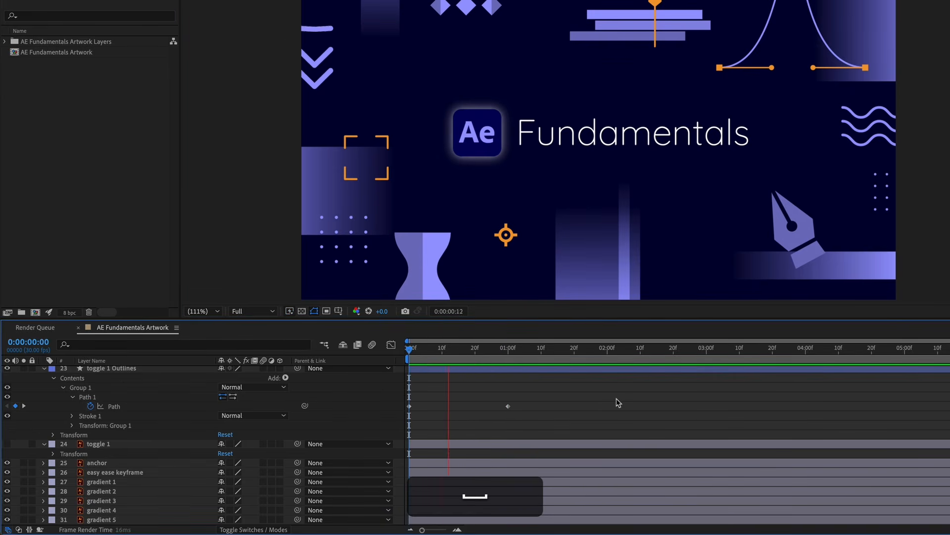
pyautogui.press('space')
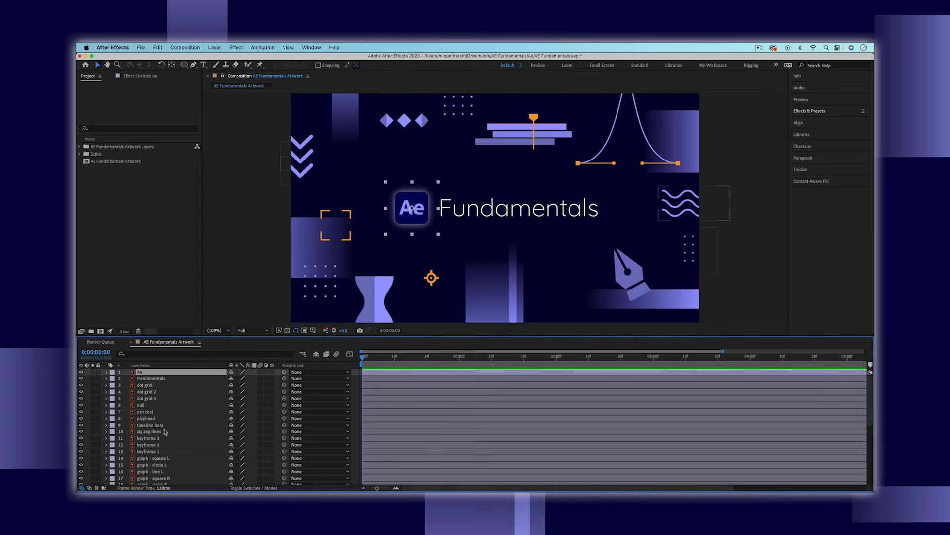
# Step: Try to create shapes from vector layers for every layer in the AE Fundamentals Artwork composition at once
pyautogui.scroll(-5, 165, 431)
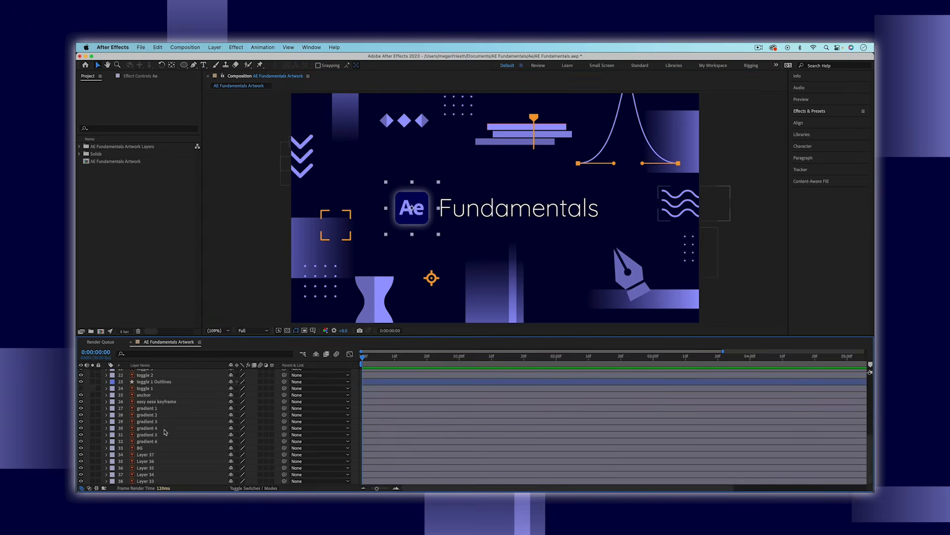
pyautogui.press('super+a')
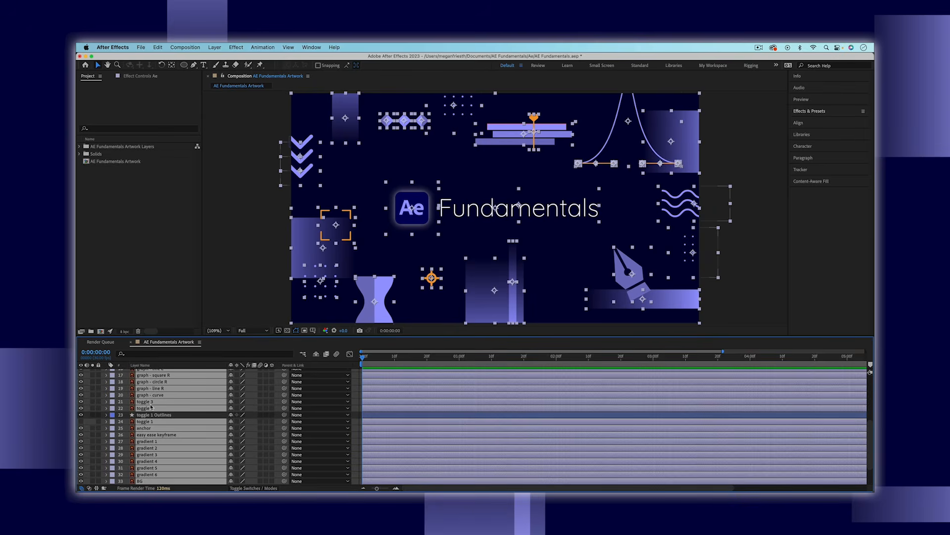
pyautogui.rightClick(152, 415)
pyautogui.moveTo(218, 415)
pyautogui.click(268, 440)
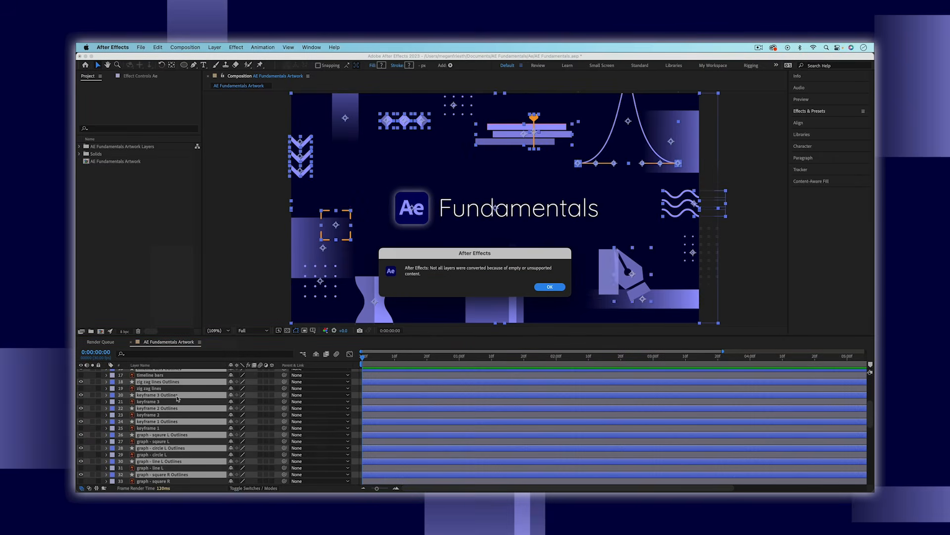
pyautogui.click(550, 287)
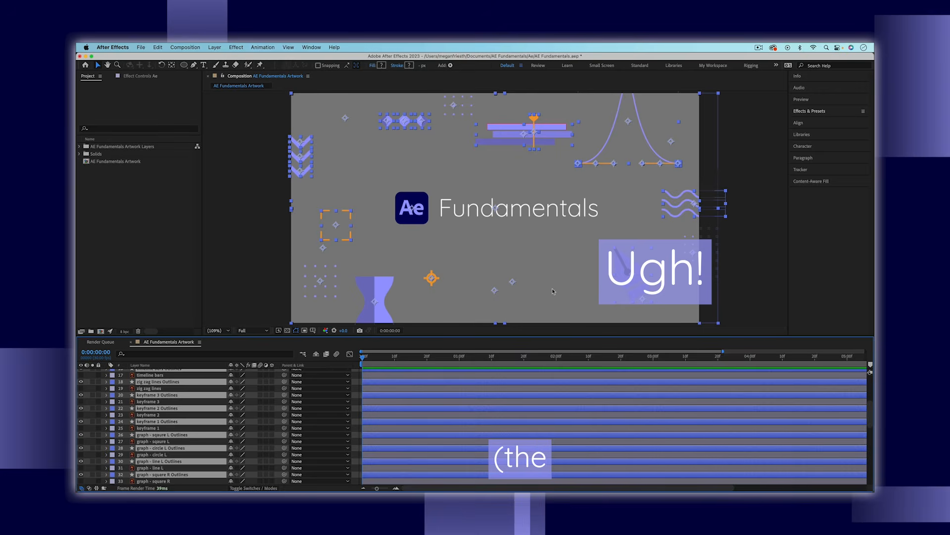
pyautogui.scroll(-5, 192, 381)
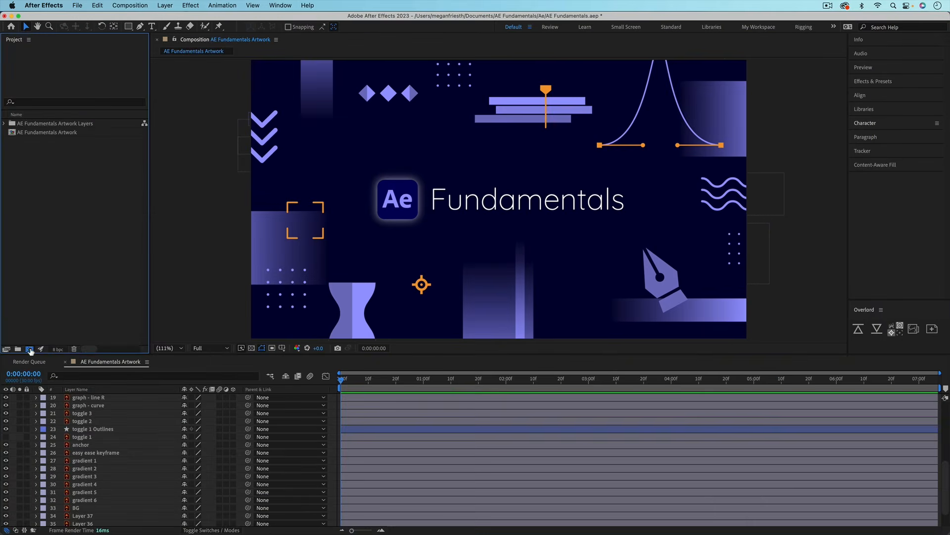
# Step: Create a 1920 x 1080, 30 fps composition with a white background named overlord
pyautogui.click(30, 349)
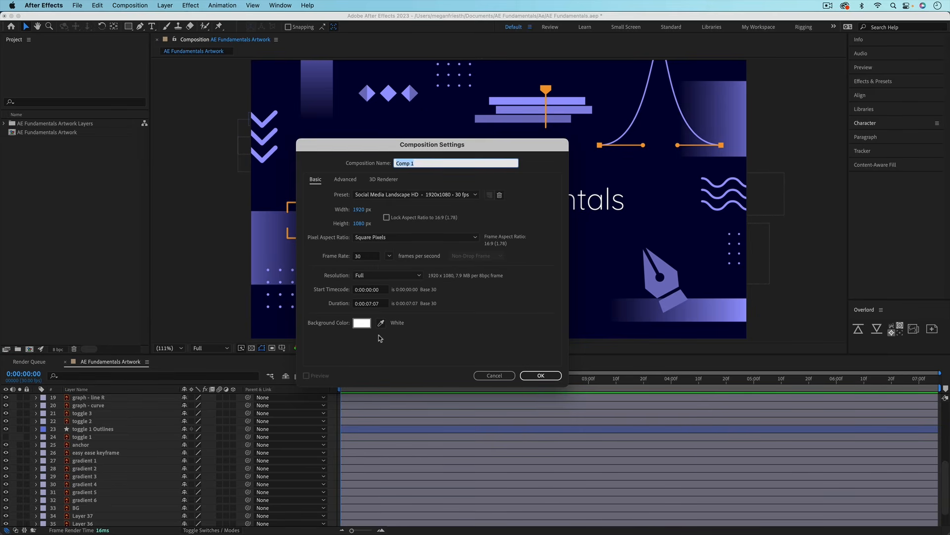
pyautogui.write('overlord')
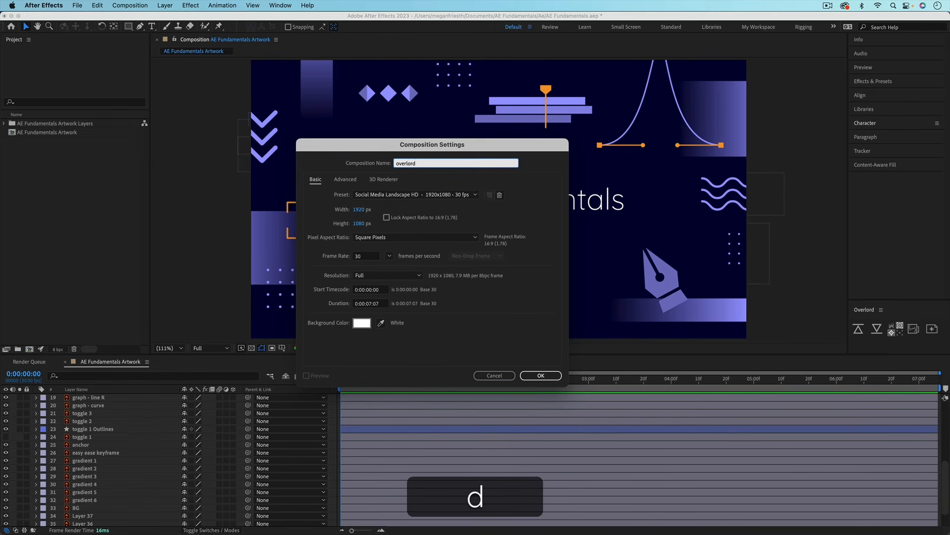
pyautogui.press('Return')
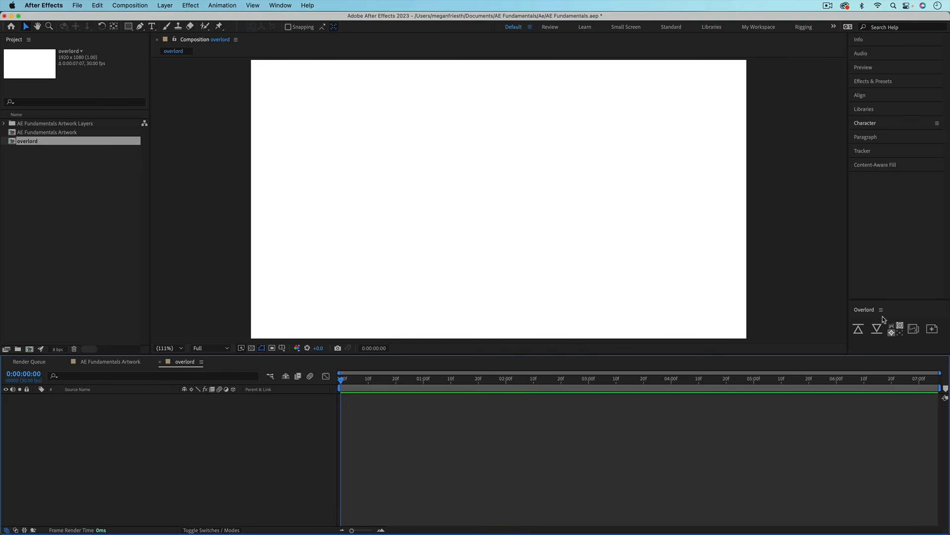
# Step: Switch to Illustrator, select the BG rectangle and send it to the After Effects composition with Overlord
pyautogui.click(913, 330)
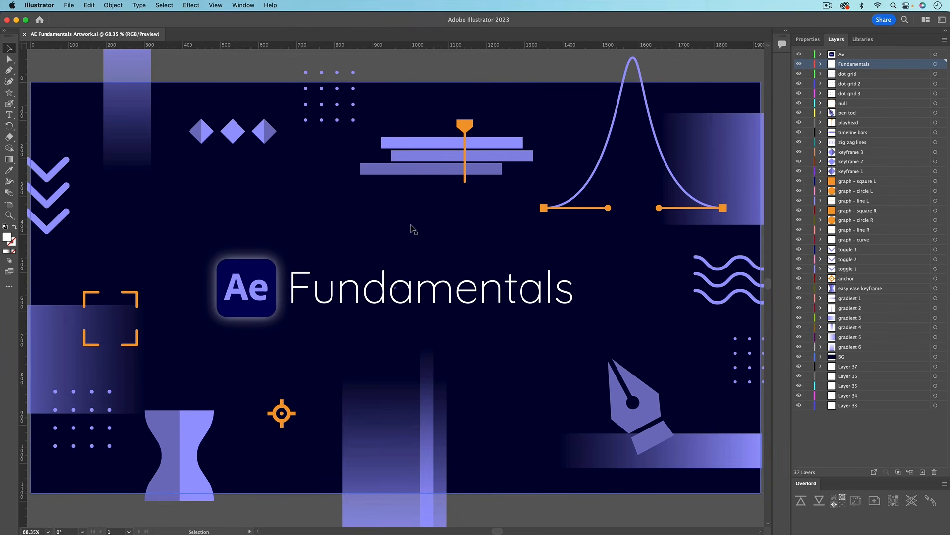
pyautogui.click(512, 367)
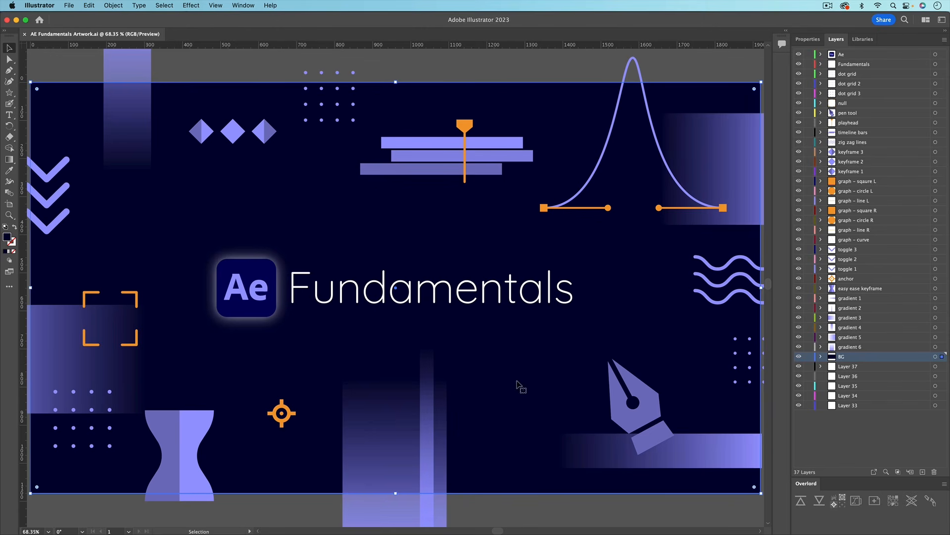
pyautogui.click(800, 501)
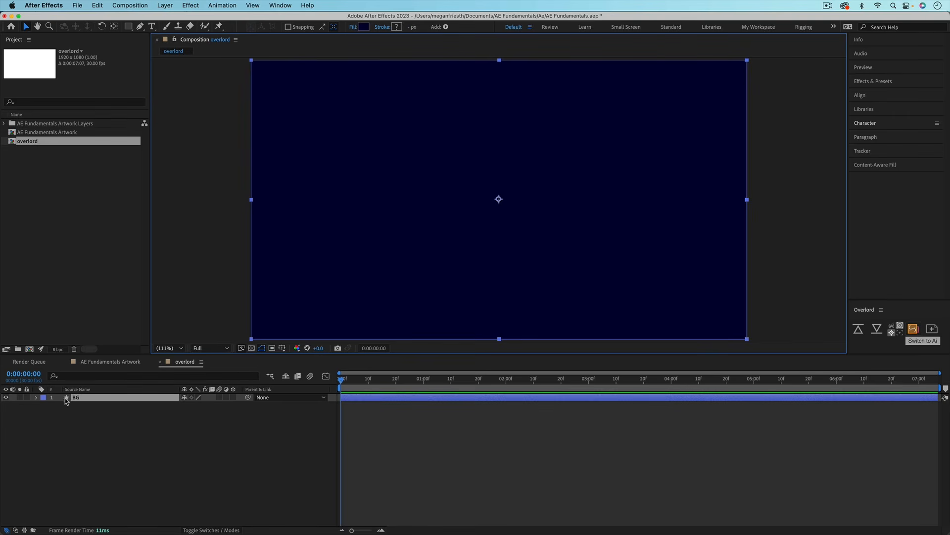
# Step: Expand the BG shape layer's contents down to the components of Group 1
pyautogui.click(36, 398)
pyautogui.click(45, 406)
pyautogui.click(52, 414)
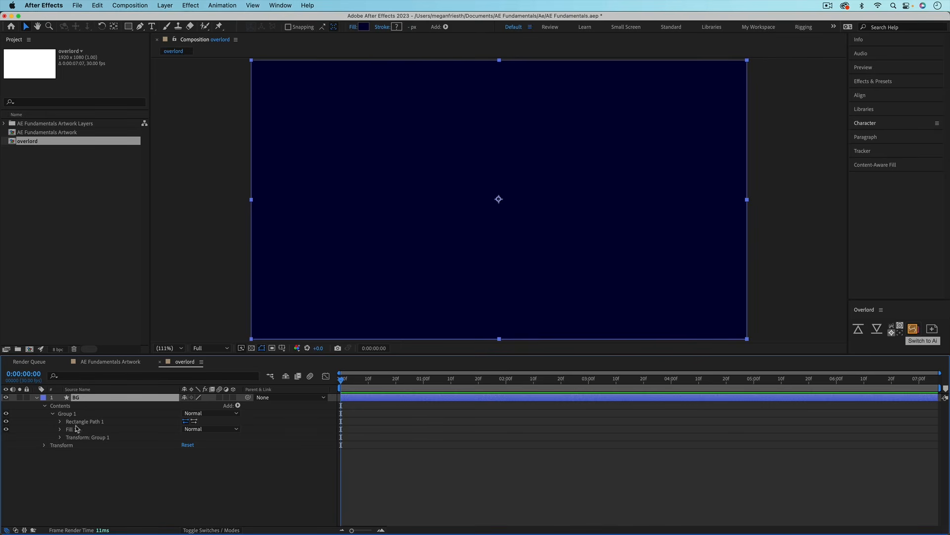
# Step: Collapse the BG layer, switch to Illustrator, select the gradient 6 artwork and send it to the After Effects composition with Overlord
pyautogui.click(37, 398)
pyautogui.click(378, 452)
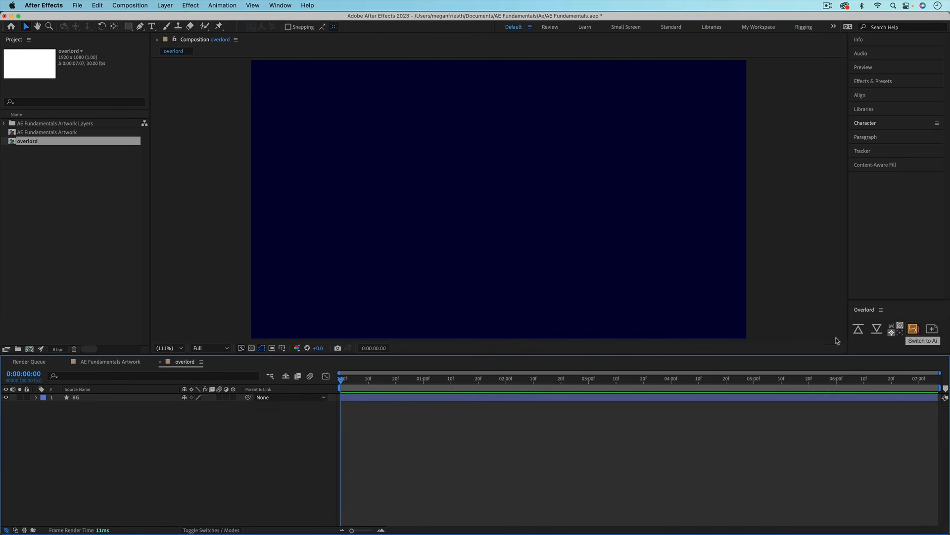
pyautogui.click(911, 331)
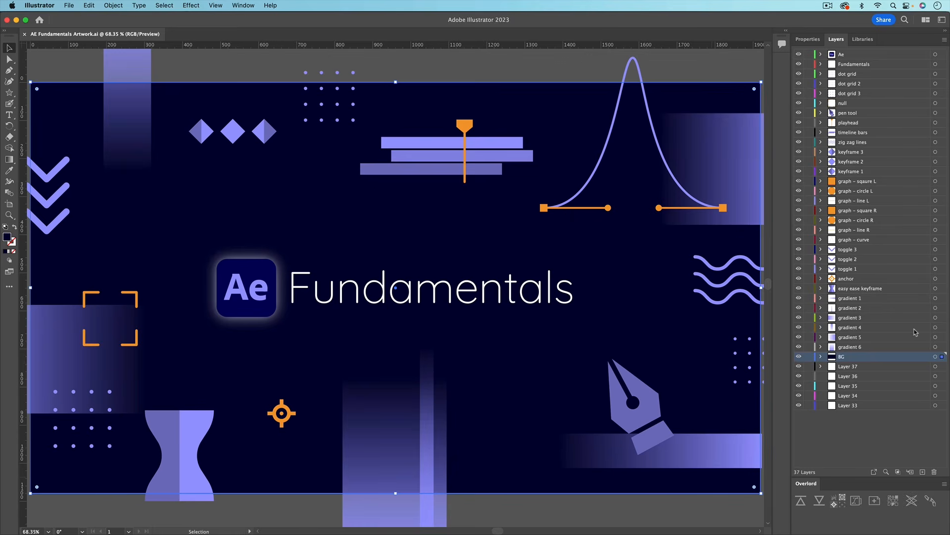
pyautogui.click(935, 347)
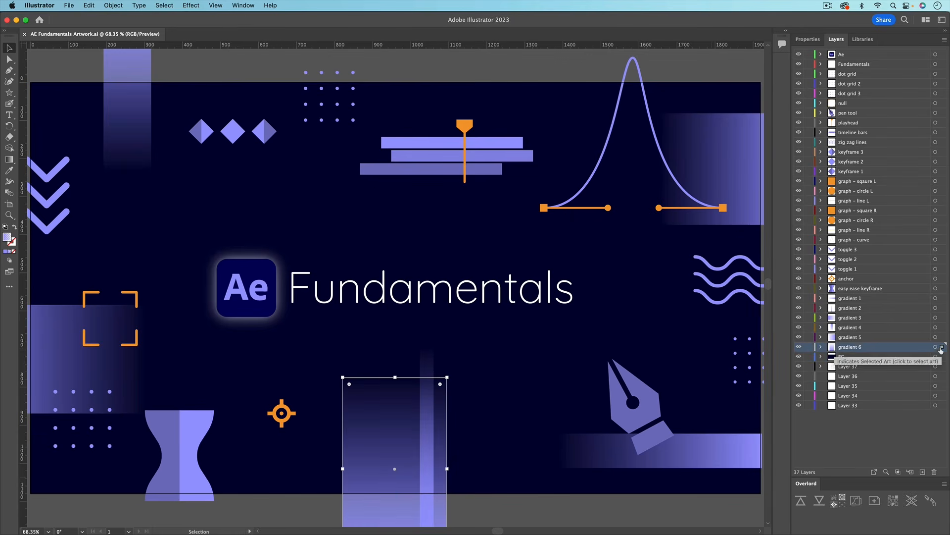
pyautogui.click(800, 500)
# Step: Expand the gradient 6 shape layer down to its Gradient Fill 1 properties to examine them, and collapse the layer
pyautogui.click(80, 450)
pyautogui.click(84, 399)
pyautogui.click(36, 398)
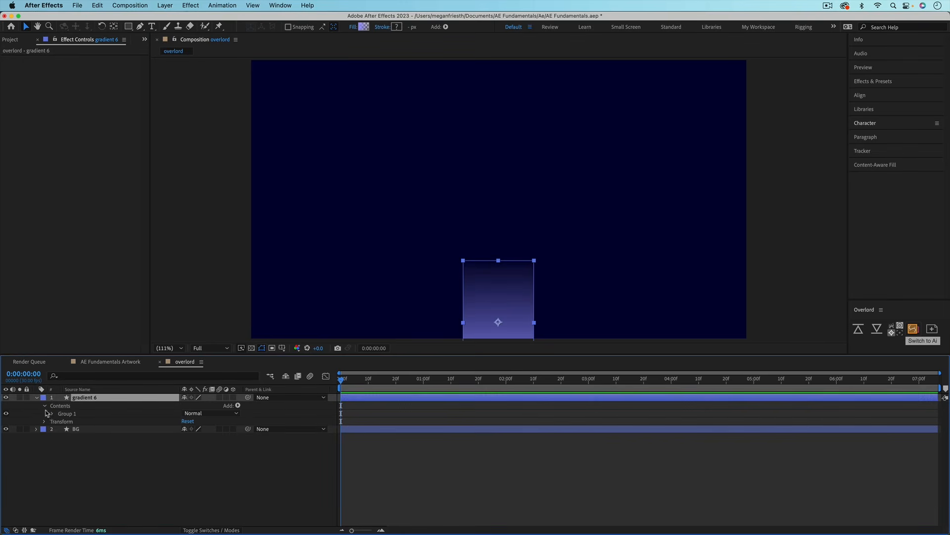
pyautogui.click(51, 414)
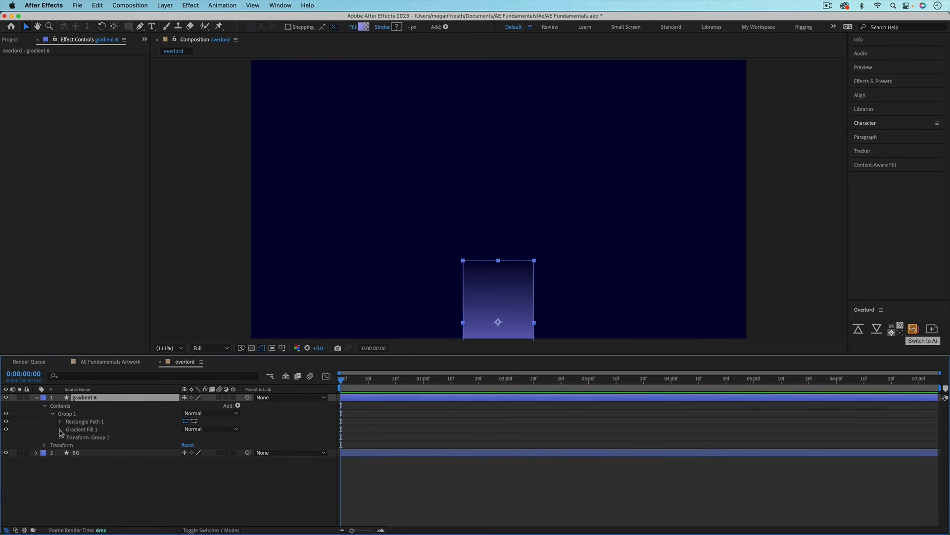
pyautogui.click(61, 429)
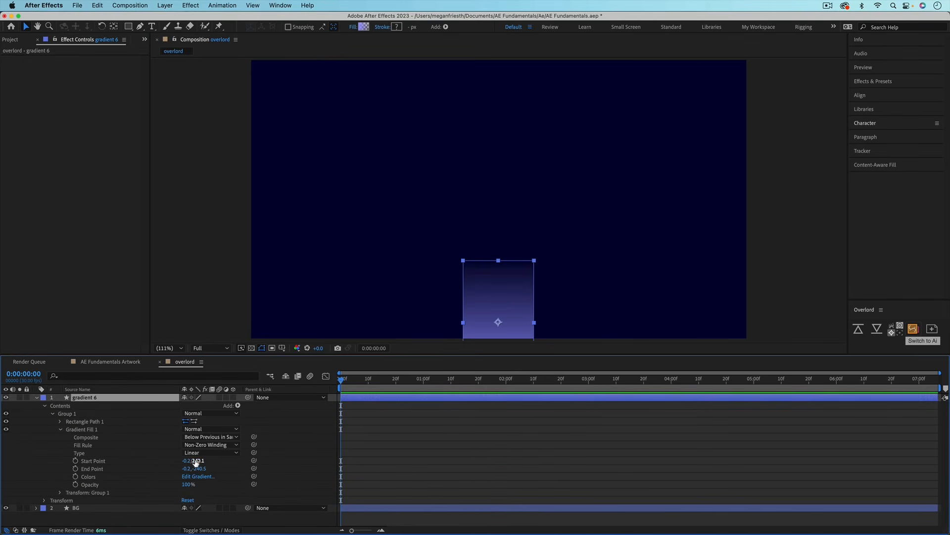
pyautogui.click(37, 398)
# Step: Switch to Illustrator, select the toggle 1, toggle 2 and toggle 3 artwork together and send it to After Effects with Overlord
pyautogui.click(913, 328)
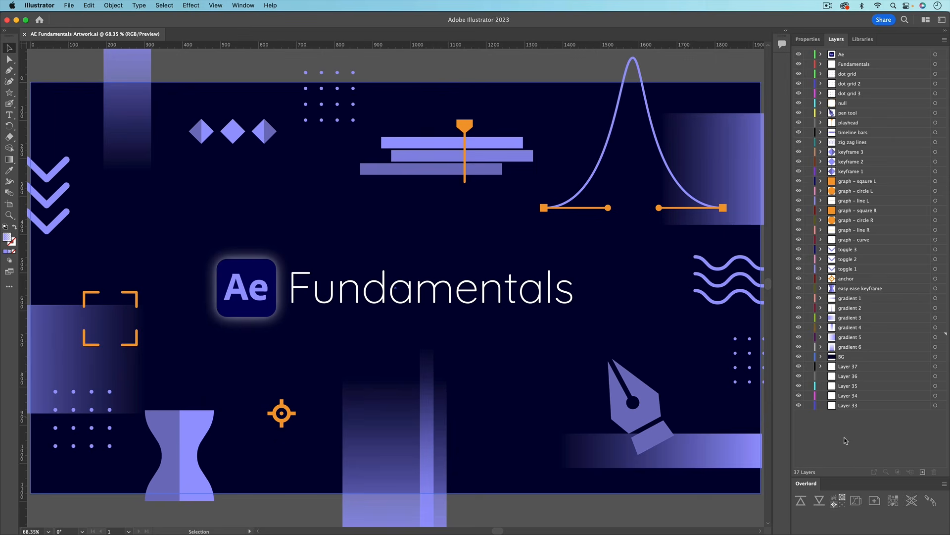
pyautogui.keyDown('shift'); pyautogui.click(942, 269); pyautogui.keyUp('shift')
pyautogui.keyDown('shift'); pyautogui.click(943, 258); pyautogui.keyUp('shift')
pyautogui.keyDown('shift'); pyautogui.click(942, 249); pyautogui.keyUp('shift')
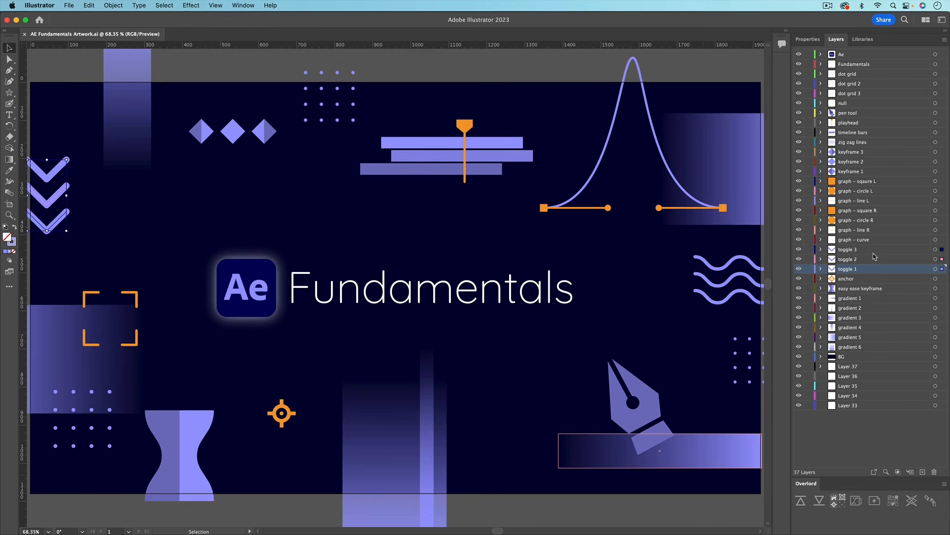
pyautogui.click(802, 501)
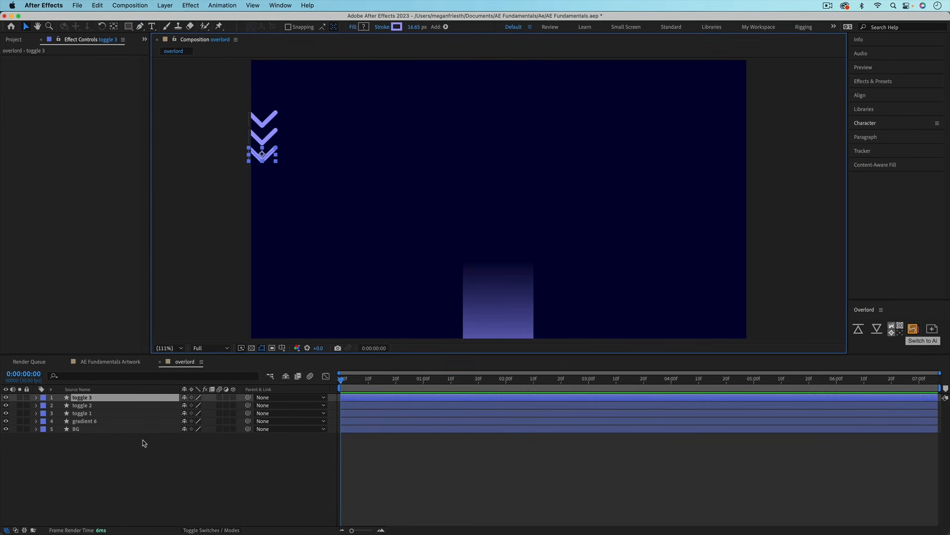
# Step: Select the toggle 1, toggle 2 and toggle 3 layers one after another to check that each chevron is separate
pyautogui.click(90, 413)
pyautogui.click(90, 405)
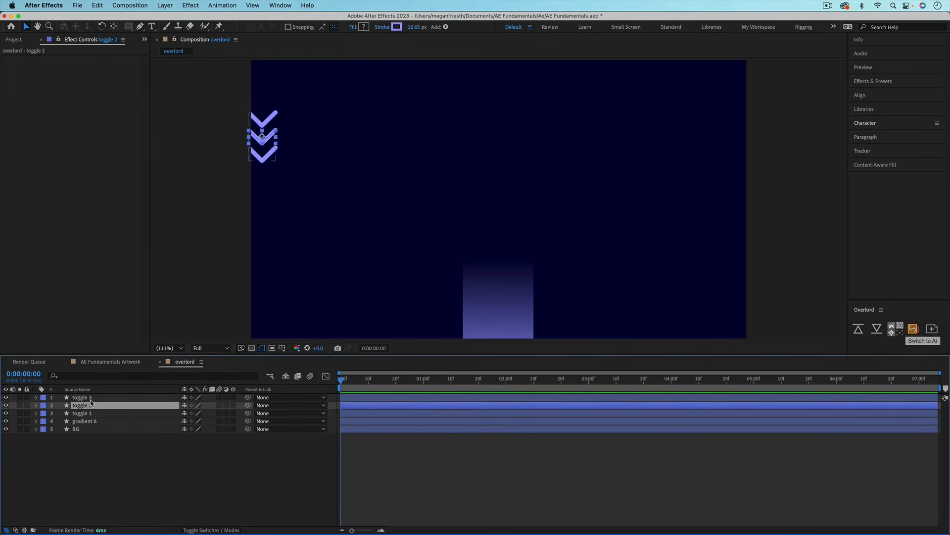
pyautogui.click(91, 398)
# Step: Switch to Illustrator, select the Fundamentals text and send it to the After Effects composition with Overlord
pyautogui.press('super+Tab')
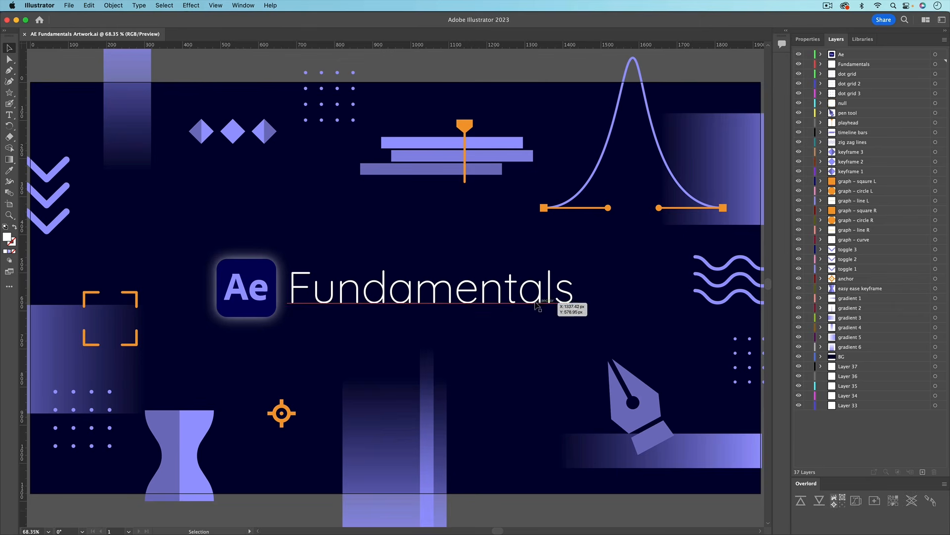
pyautogui.click(561, 300)
pyautogui.click(801, 501)
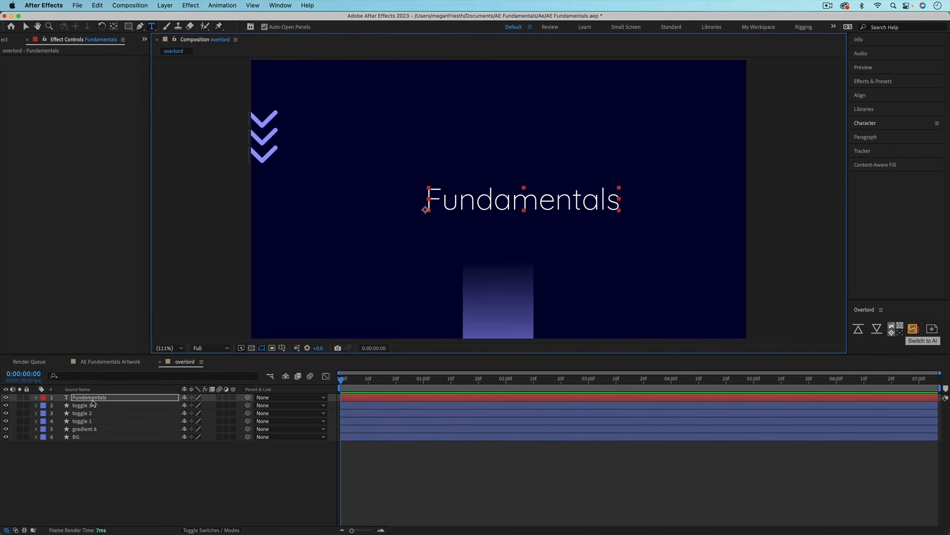
# Step: Replace the wording of the Fundamentals text layer with Quick Guide
pyautogui.tripleClick(529, 194)
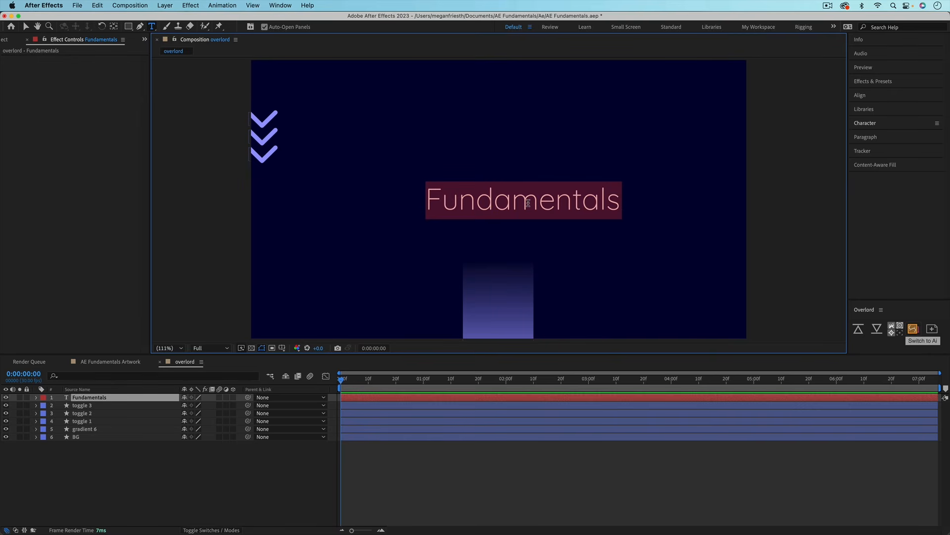
pyautogui.write('QUick Guide')
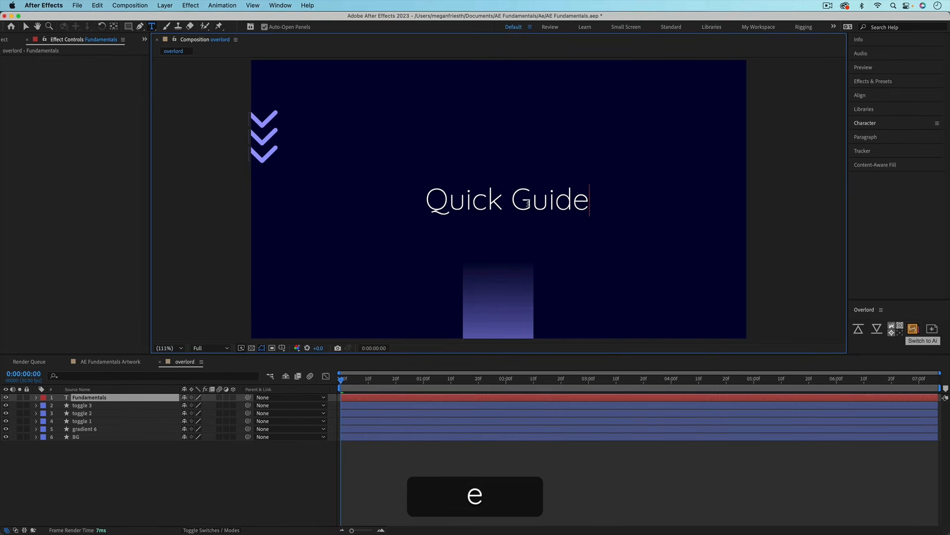
pyautogui.click(587, 466)
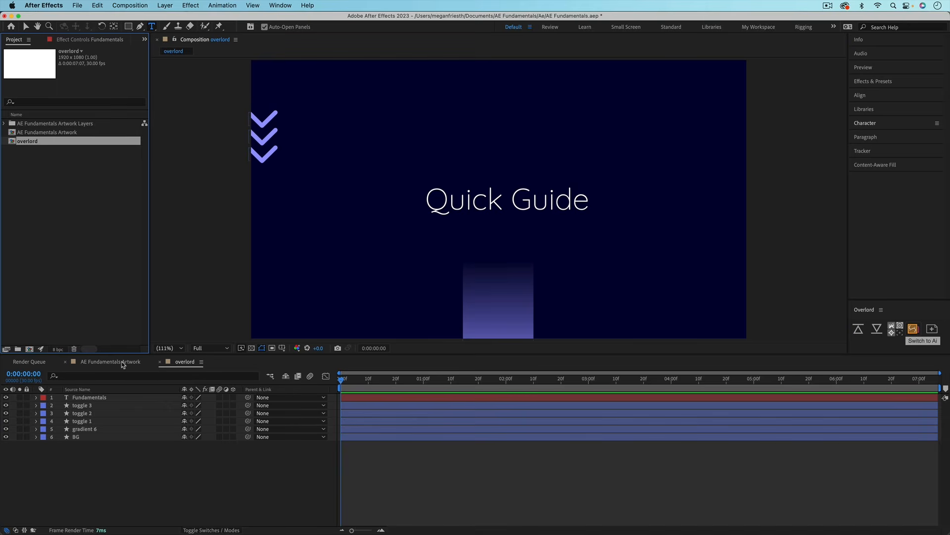
# Step: Open the AE Fundamentals Artwork composition with the Selection tool active and select its Fundamentals layer for comparison
pyautogui.click(123, 363)
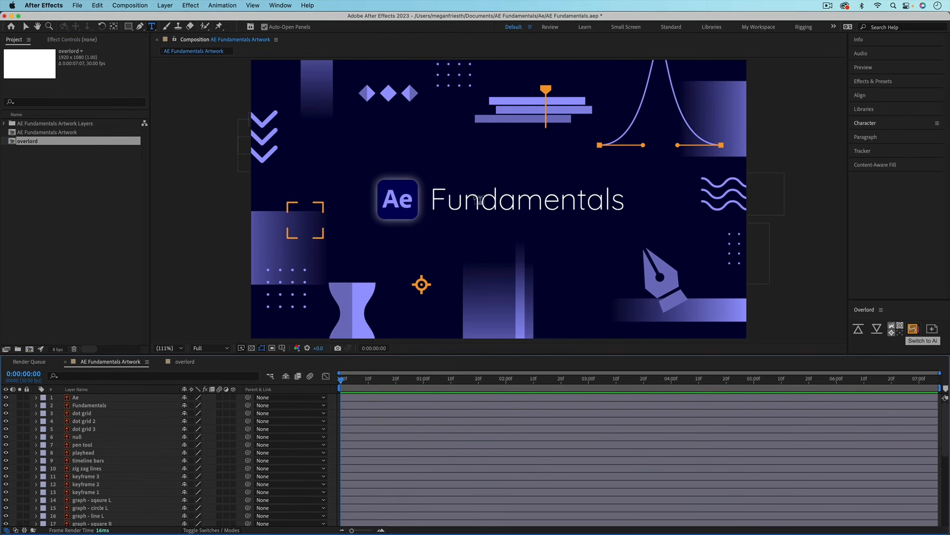
pyautogui.press('v')
pyautogui.click(68, 407)
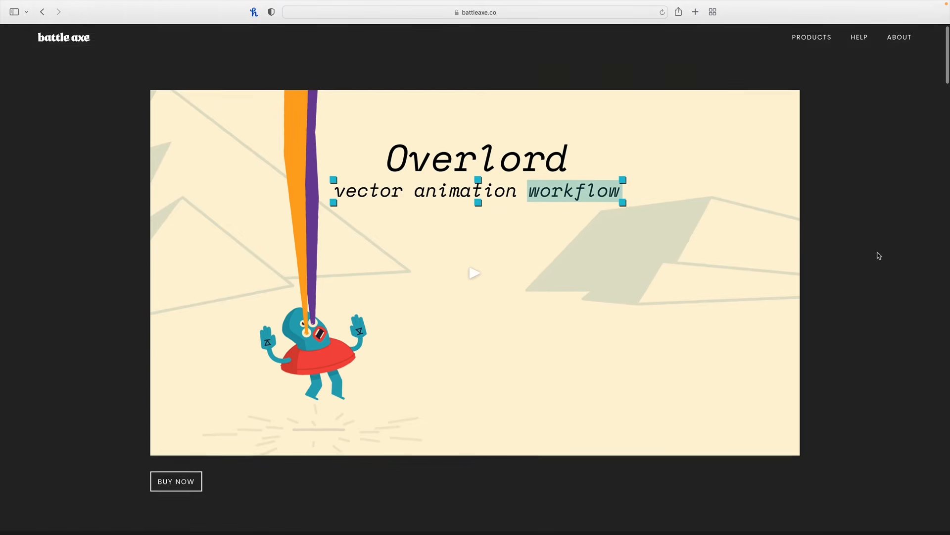
# Step: Read through the Overlord product page on battleaxe.co, from the introduction and price to the features section
pyautogui.scroll(-5, 877, 255)
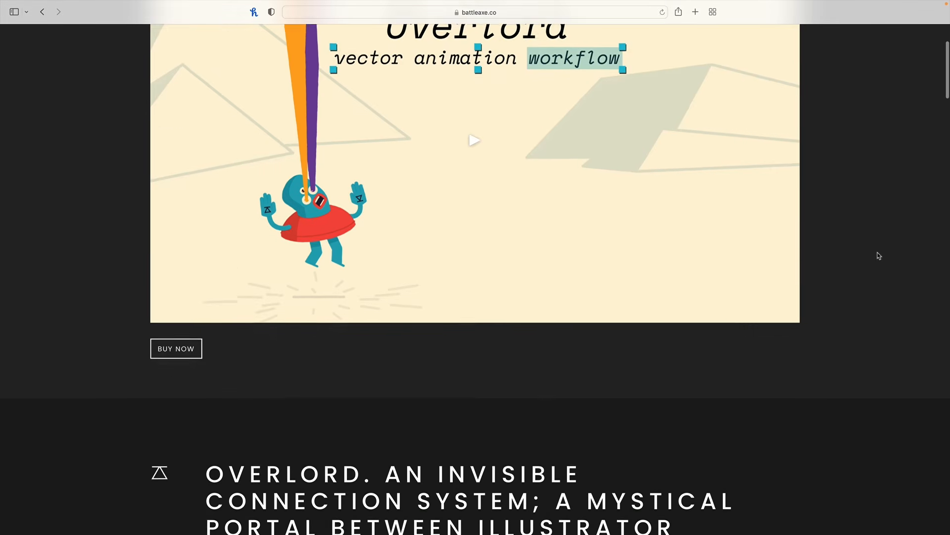
pyautogui.scroll(-6, 879, 255)
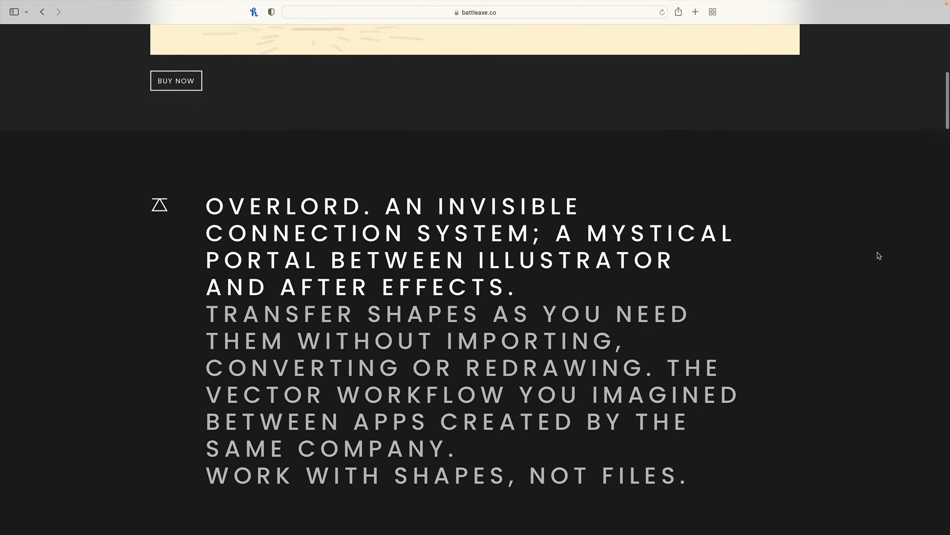
pyautogui.scroll(-4, 879, 256)
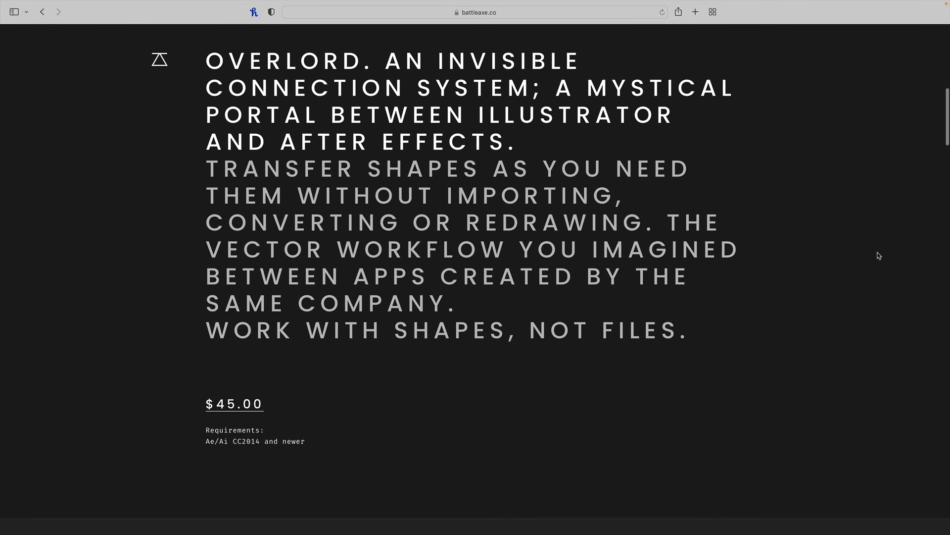
pyautogui.scroll(-6, 879, 255)
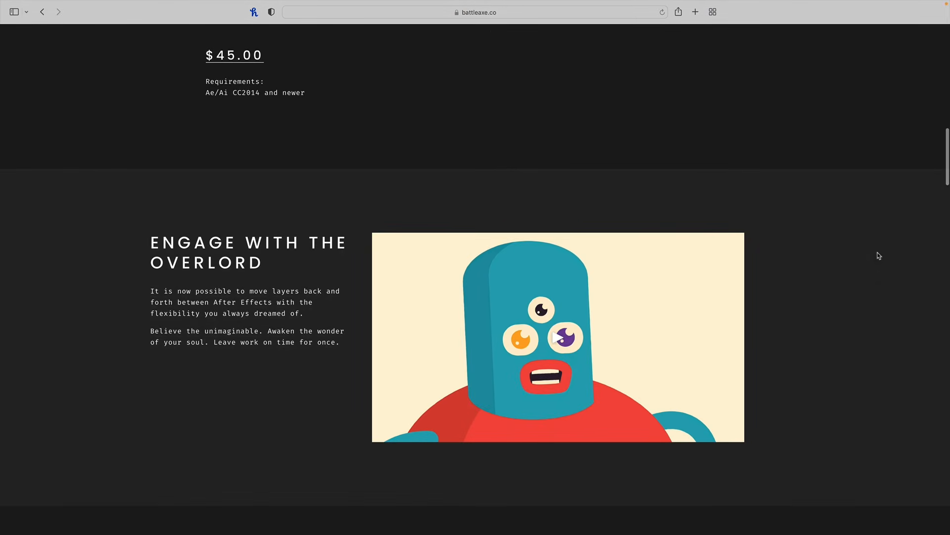
pyautogui.scroll(-8, 879, 256)
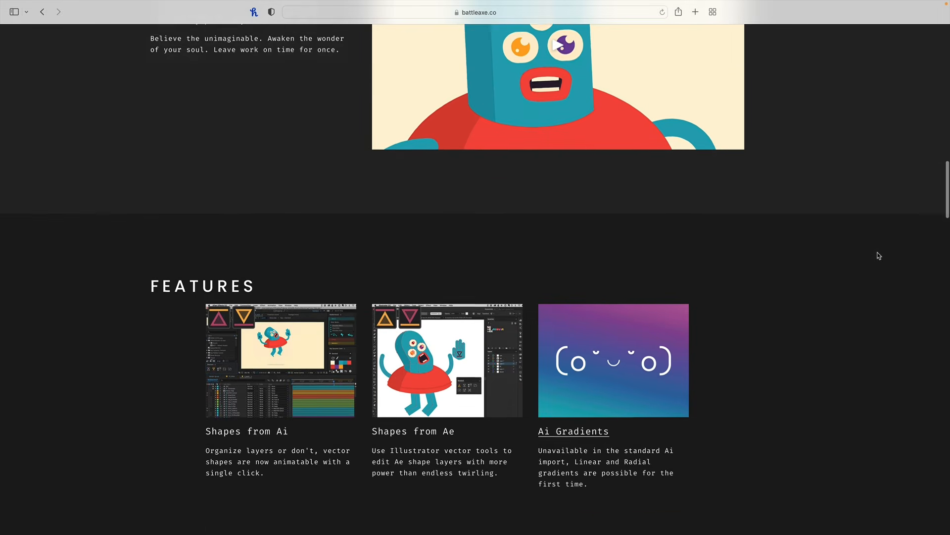
pyautogui.scroll(-3, 879, 255)
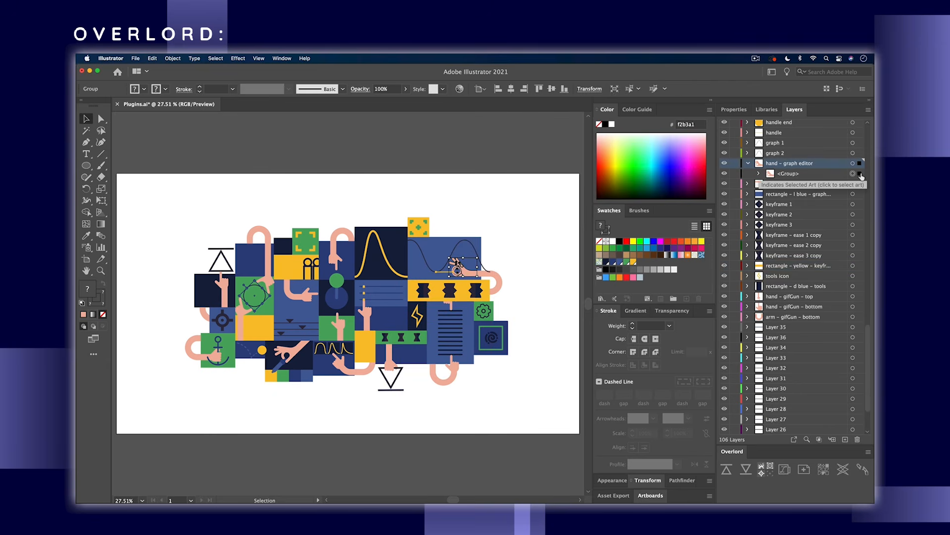
# Step: Ungroup the hand - graph editor artwork in Illustrator and turn on Overlord's Split shapes to layers option
pyautogui.press('shift+super+g')
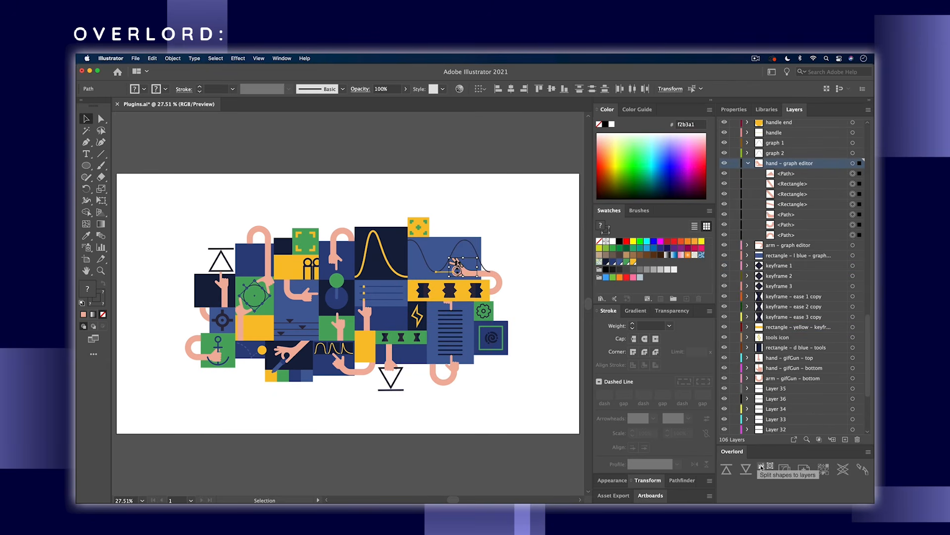
pyautogui.click(761, 467)
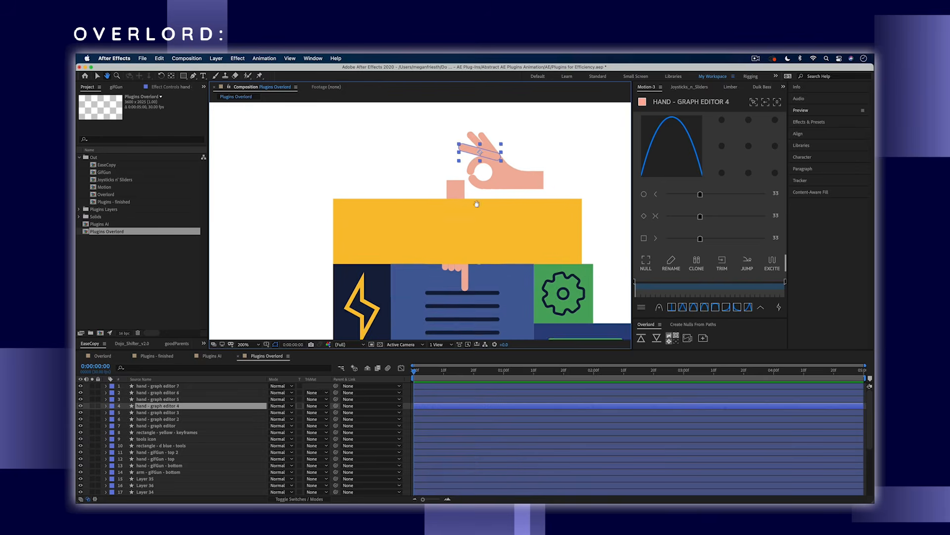
# Step: Select several of the hand - graph editor layers in the Plugins Overlord composition to examine the hand's separate parts
pyautogui.click(179, 425)
pyautogui.click(177, 413)
pyautogui.click(176, 399)
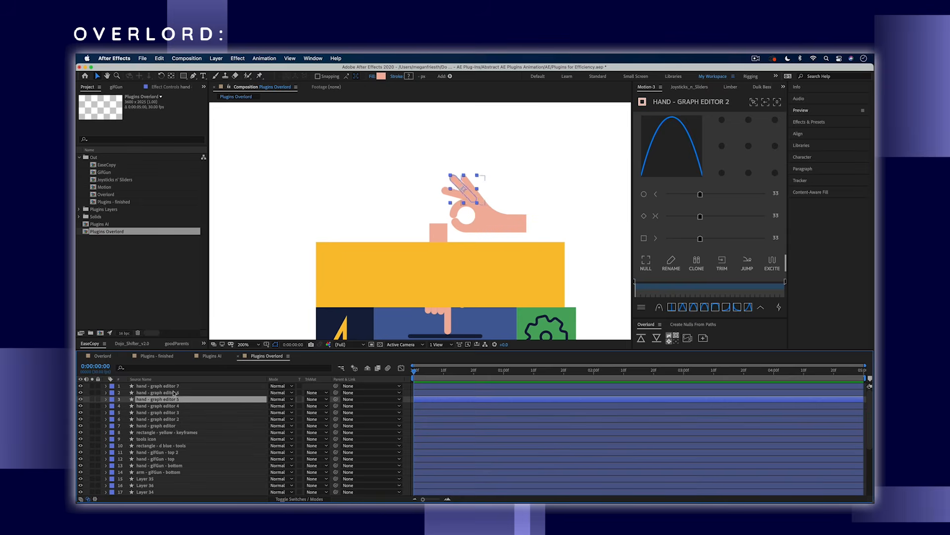
pyautogui.click(174, 386)
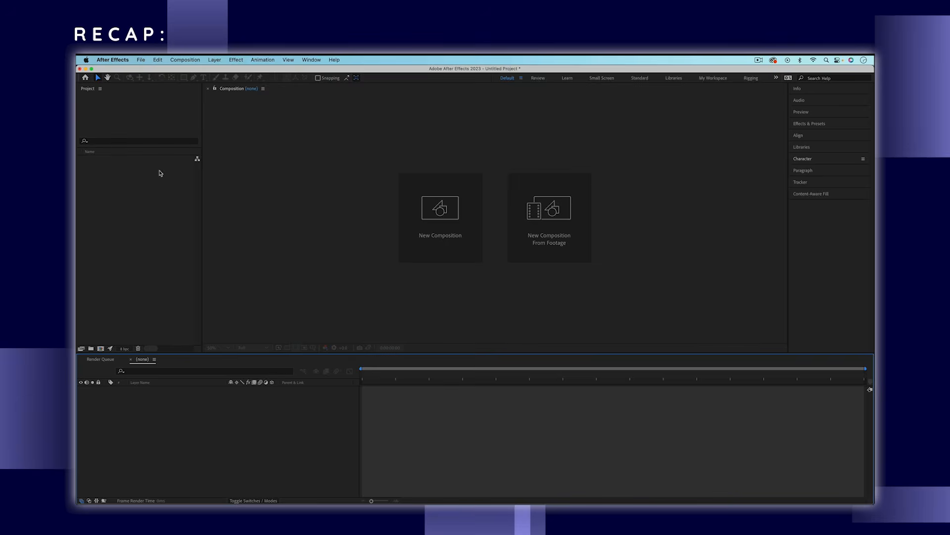
# Step: Import AE Fundamentals Artwork.ai as Composition - Retain Layer Sizes and open the AE Fundamentals Artwork composition
pyautogui.press('super+i')
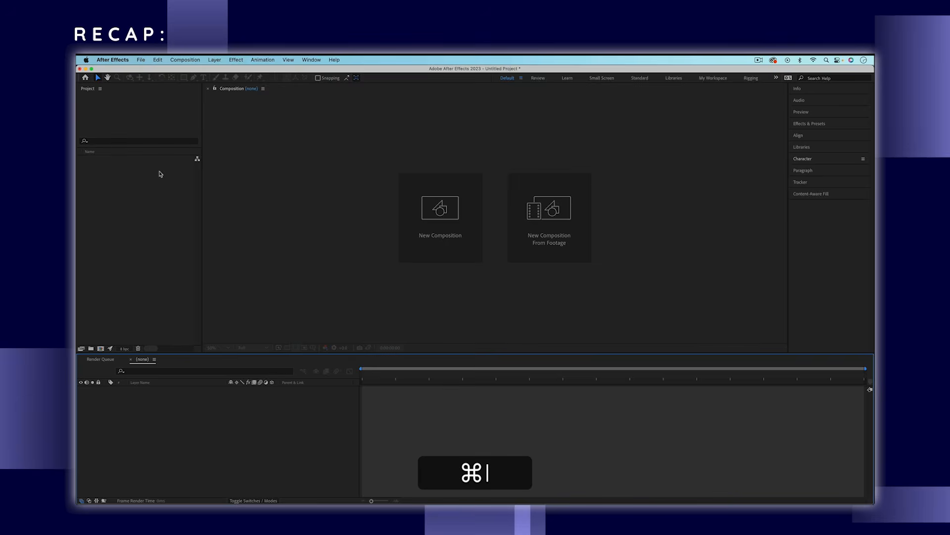
pyautogui.click(412, 141)
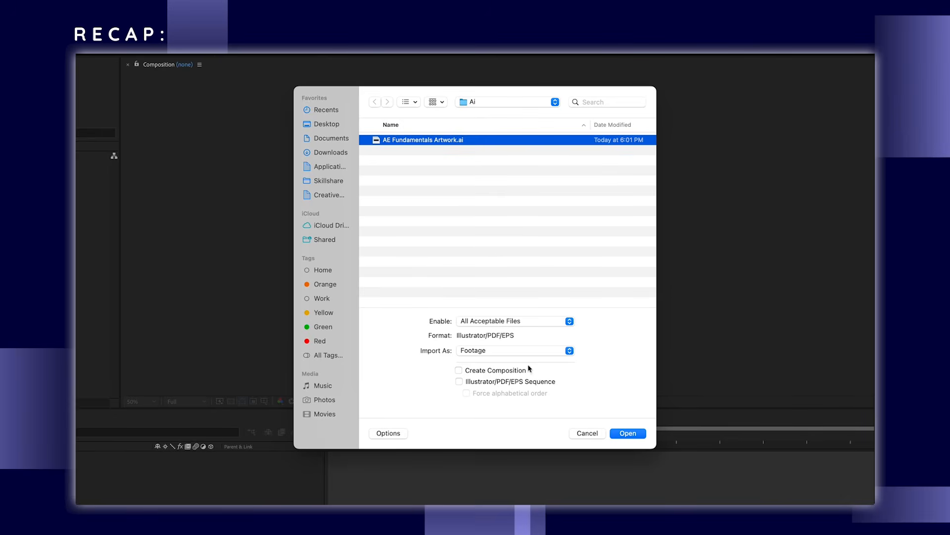
pyautogui.click(495, 350)
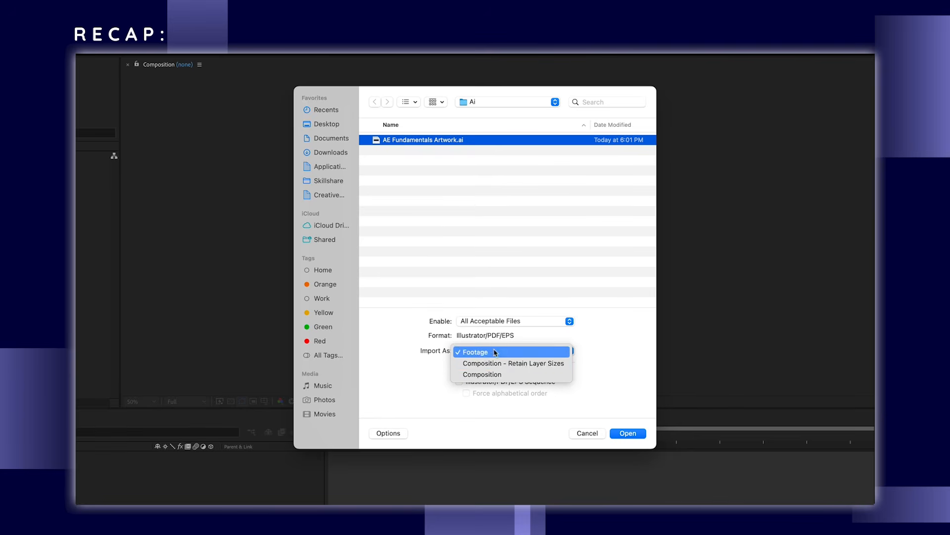
pyautogui.click(551, 366)
pyautogui.click(630, 434)
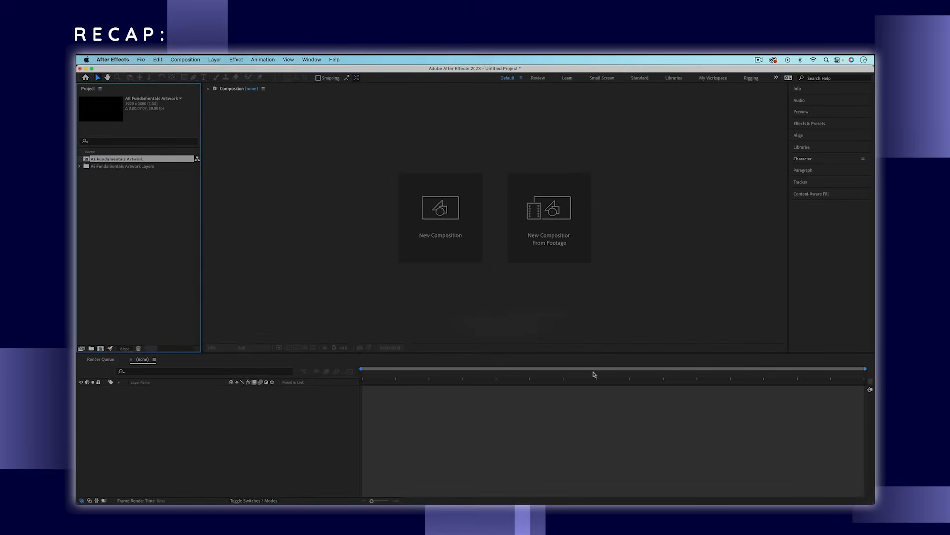
pyautogui.doubleClick(128, 159)
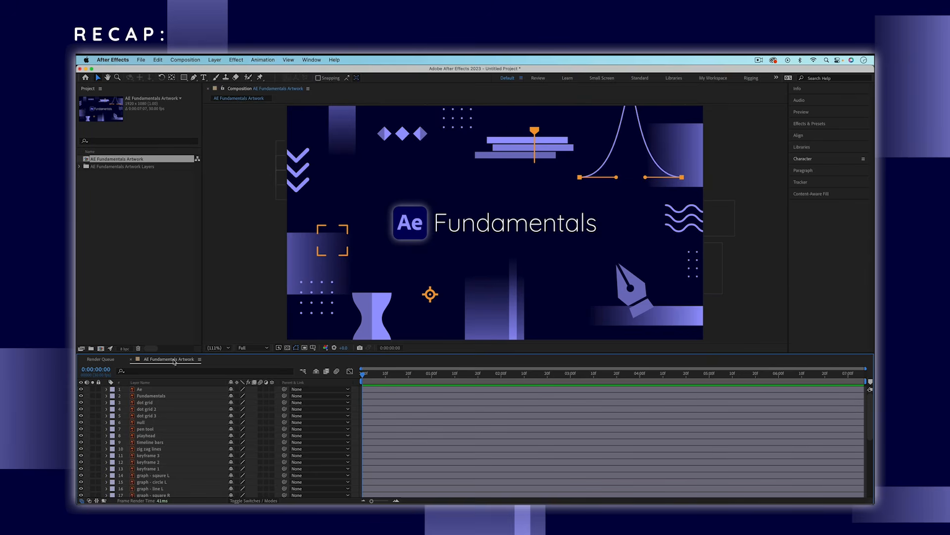